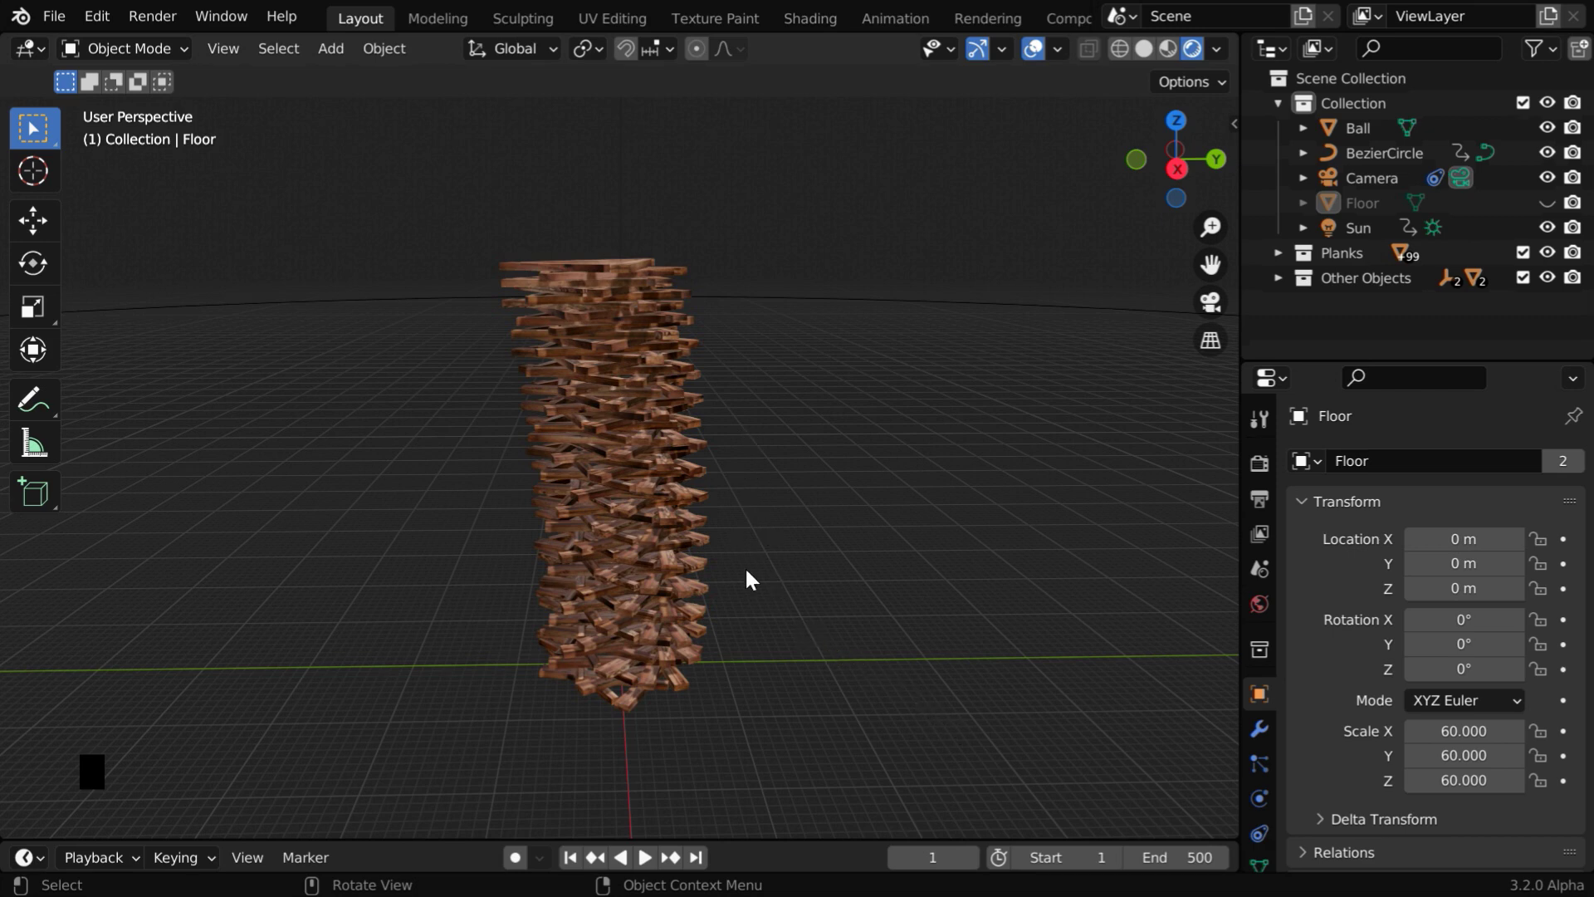
- Select a plank in the tower and examine its rigid body physics settings
{"action": "middle_click_drag", "start_coordinate": [799, 678], "coordinate": [790, 594], "text": "ctrl"}
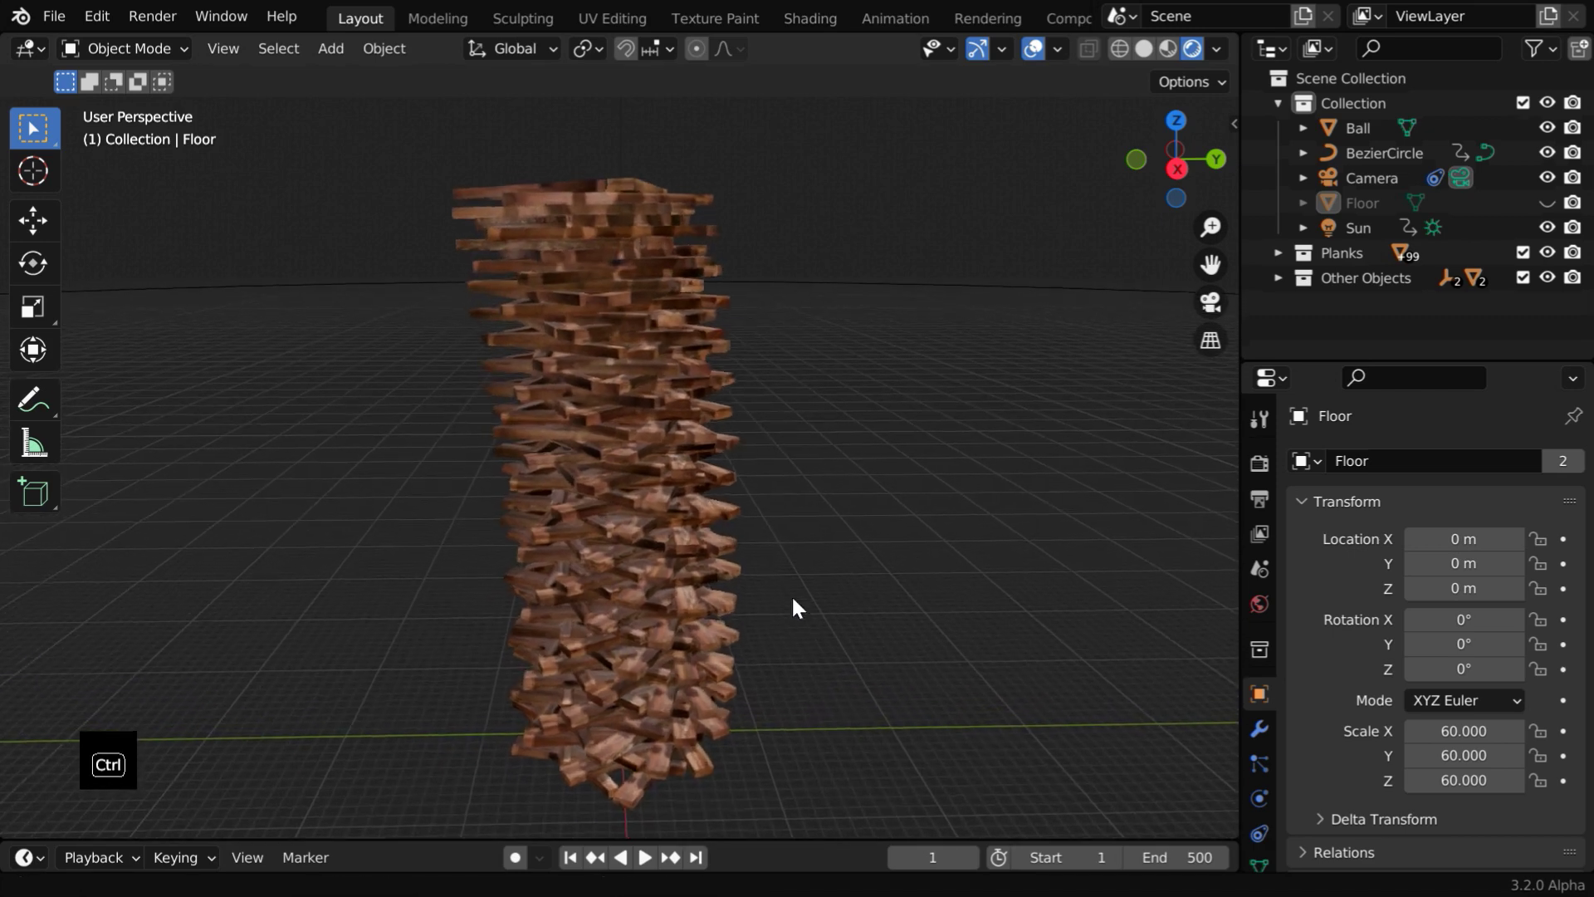
{"action": "left_click", "coordinate": [701, 604]}
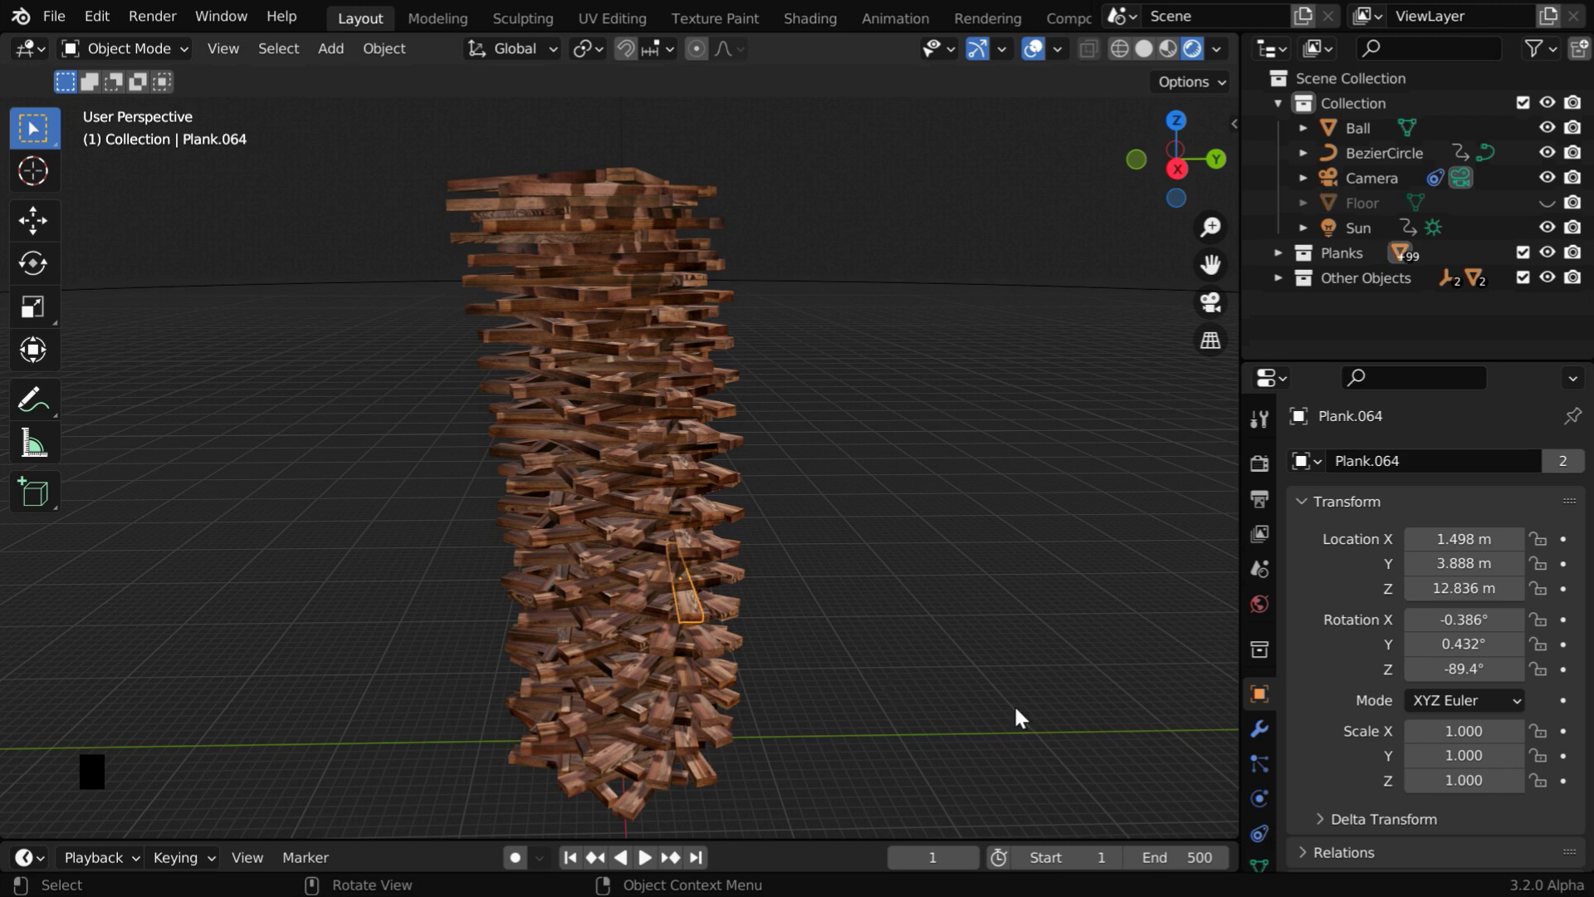
{"action": "left_click", "coordinate": [1258, 799]}
{"action": "scroll", "coordinate": [1464, 774], "scroll_direction": "down", "scroll_amount": 5}
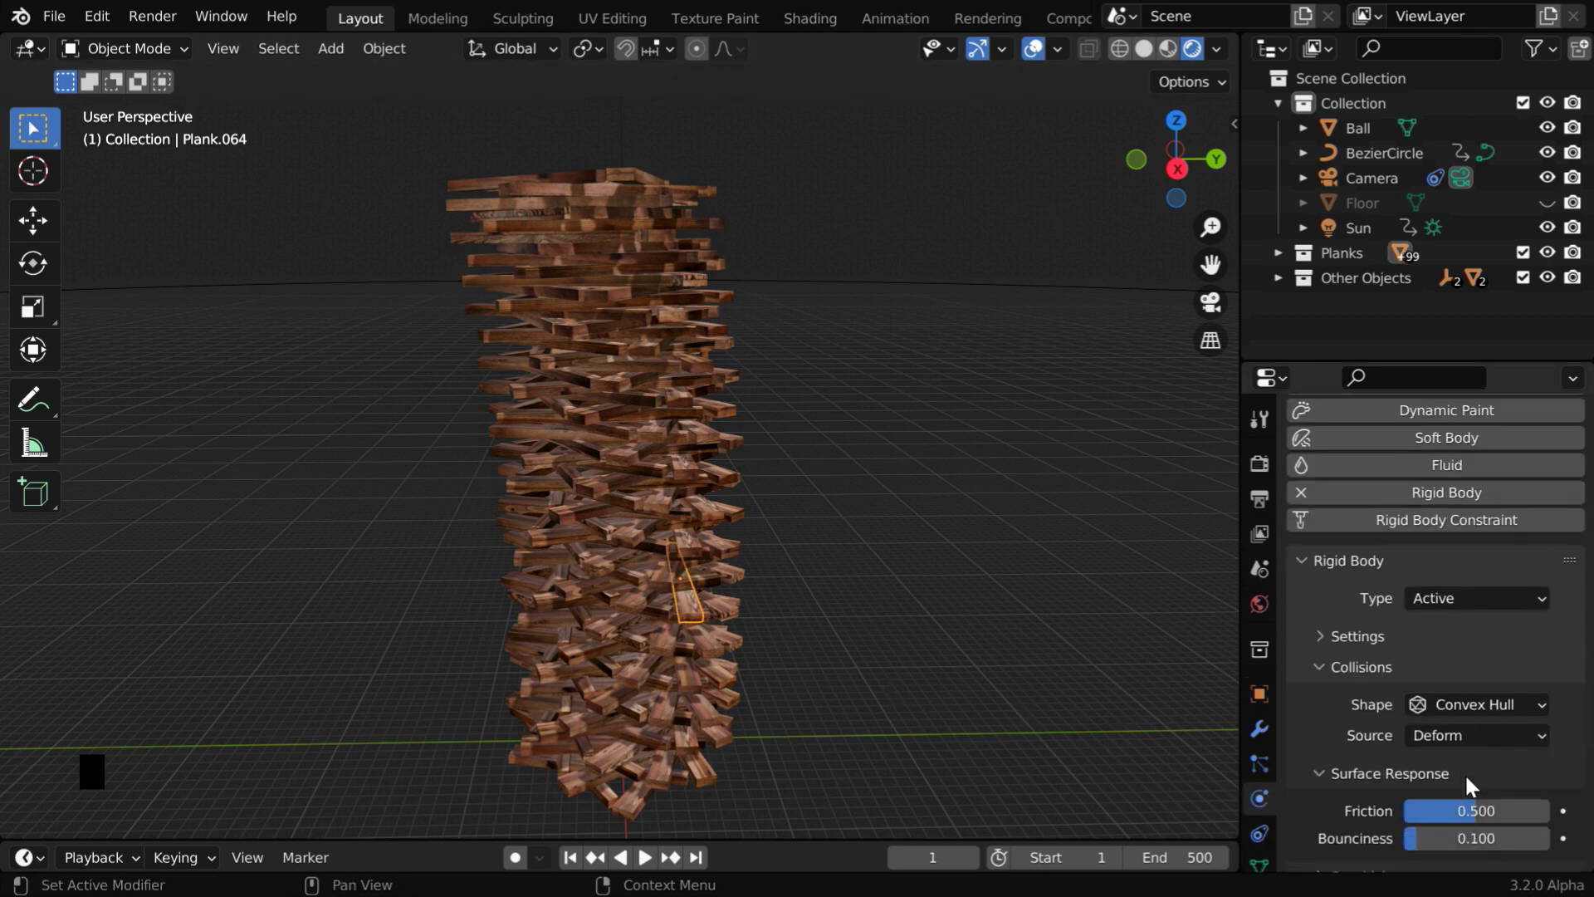
{"action": "scroll", "coordinate": [1464, 773], "scroll_direction": "up", "scroll_amount": 5}
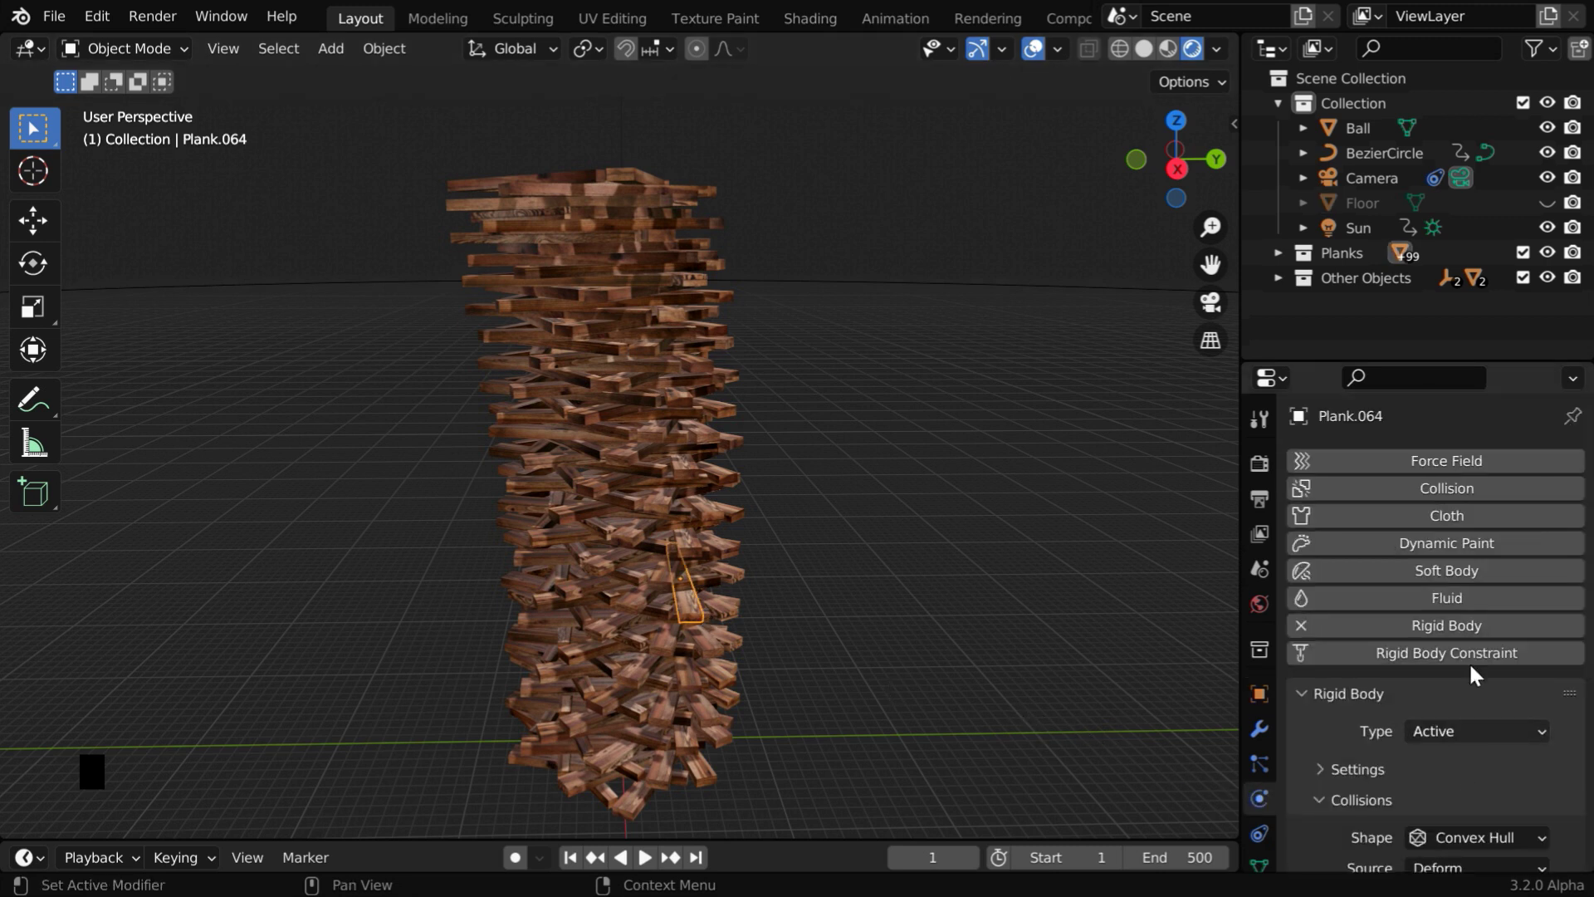
- Unhide the Floor object and check the rigid body settings of the floor and the hanging ball
{"action": "left_click", "coordinate": [1546, 202]}
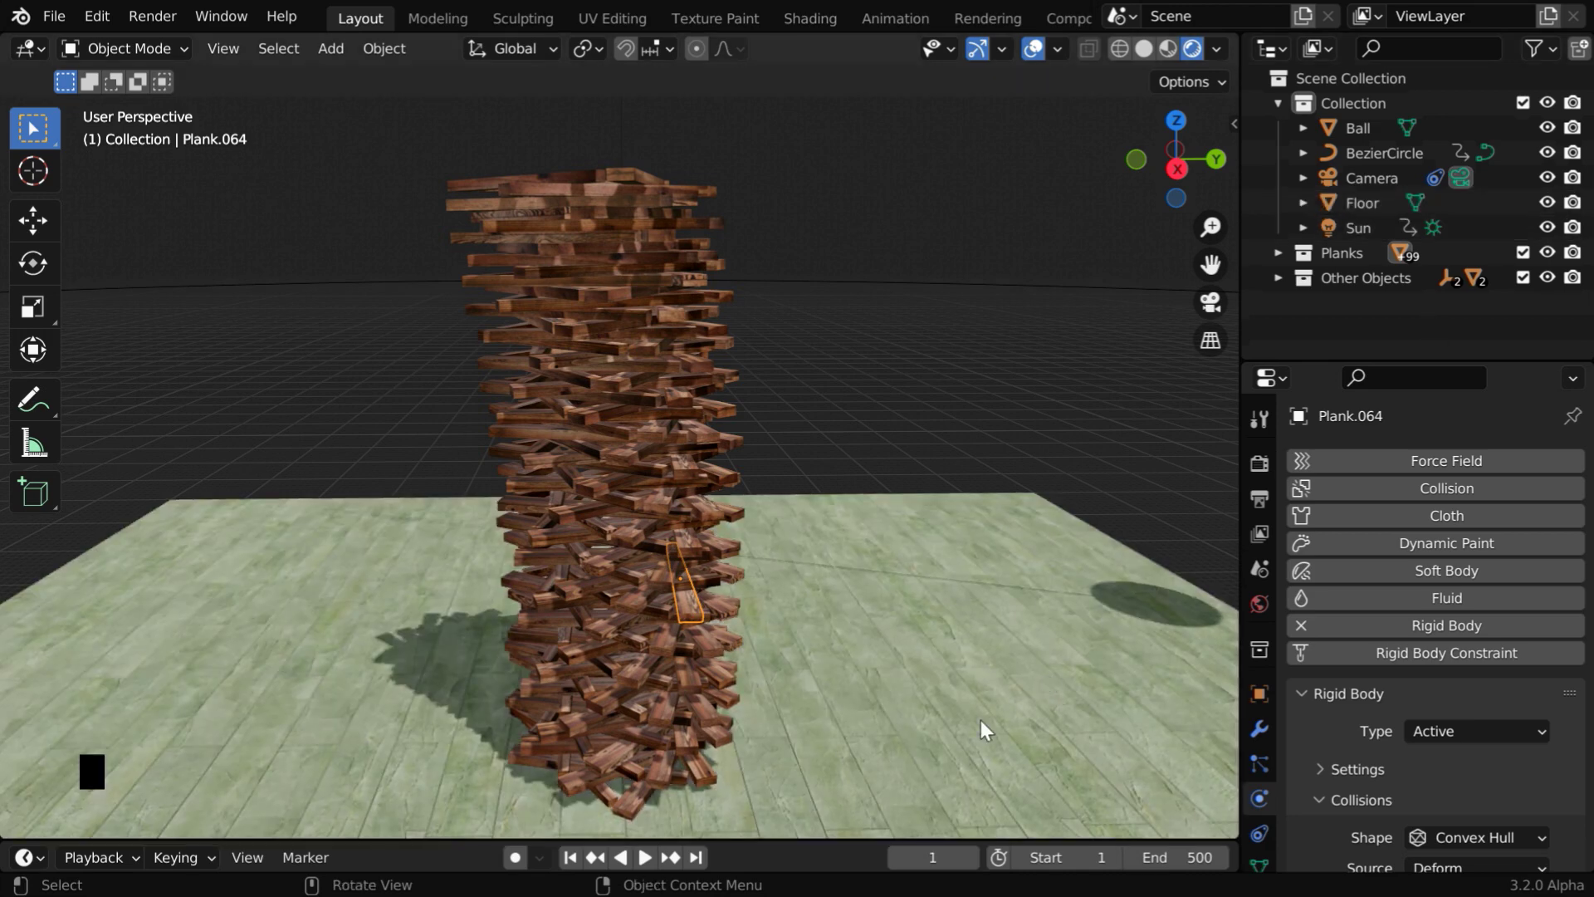
{"action": "left_click", "coordinate": [980, 720]}
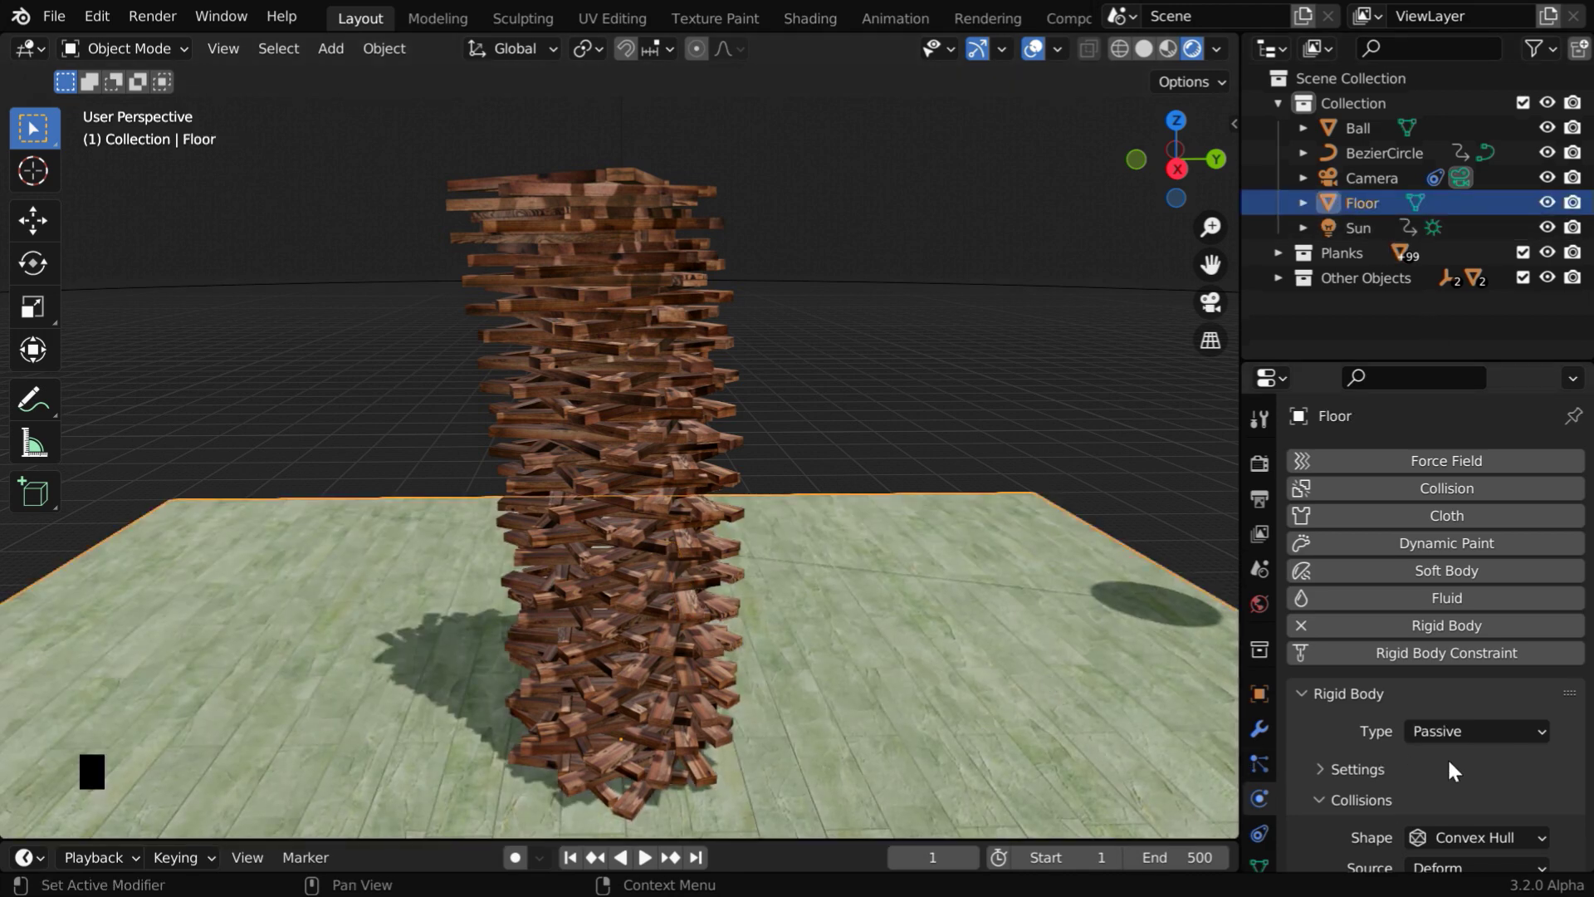
{"action": "left_click", "coordinate": [877, 466]}
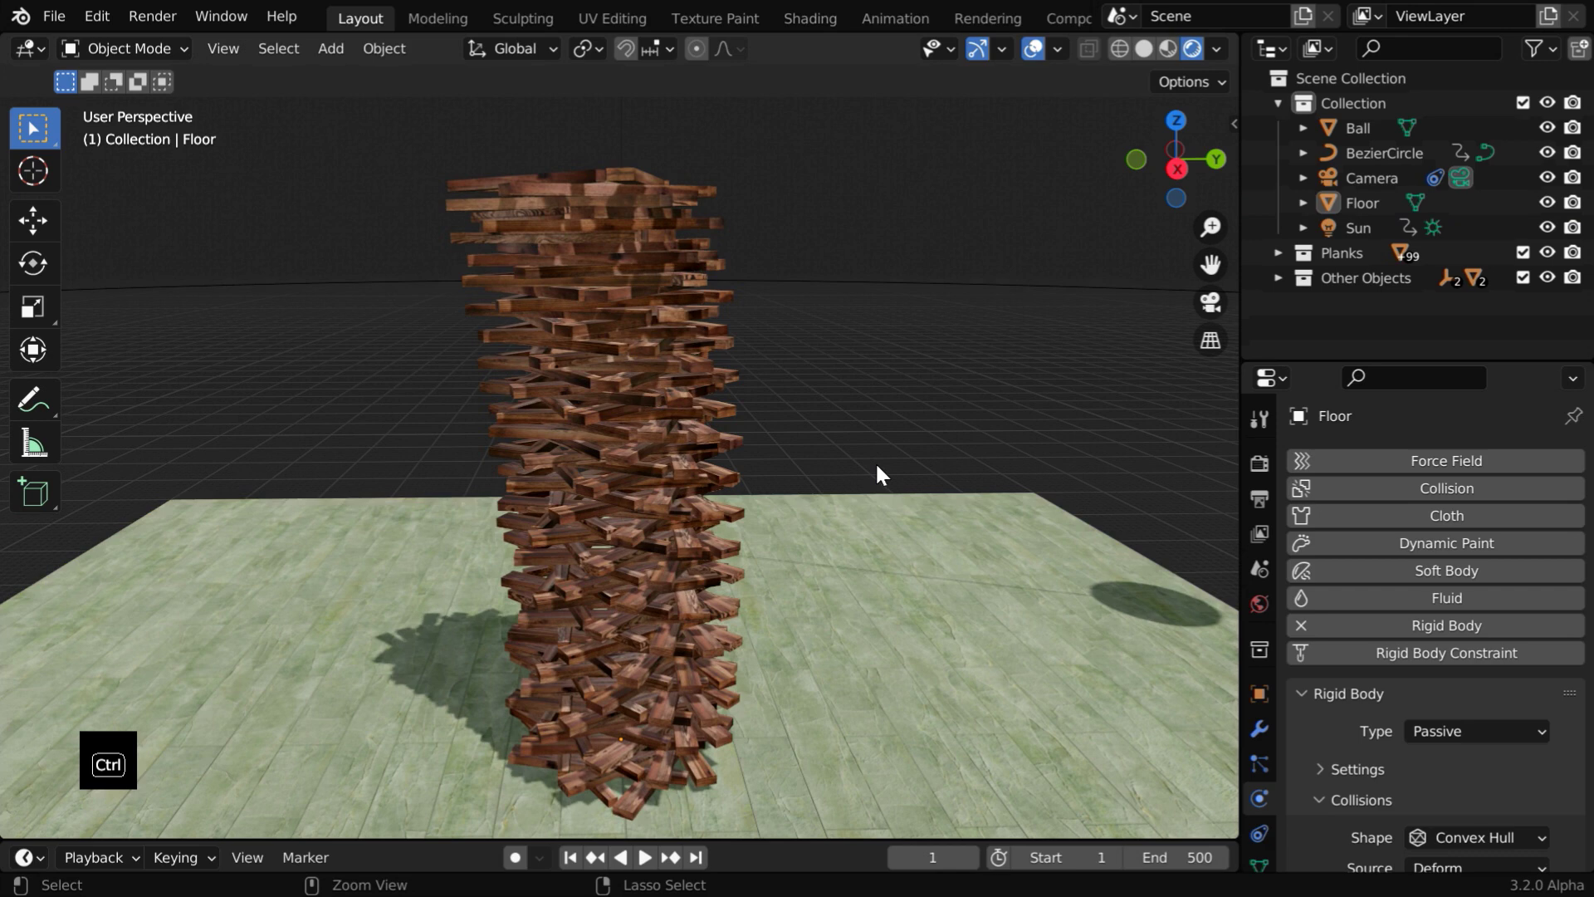
{"action": "middle_click_drag", "start_coordinate": [877, 466], "coordinate": [878, 688], "text": "ctrl"}
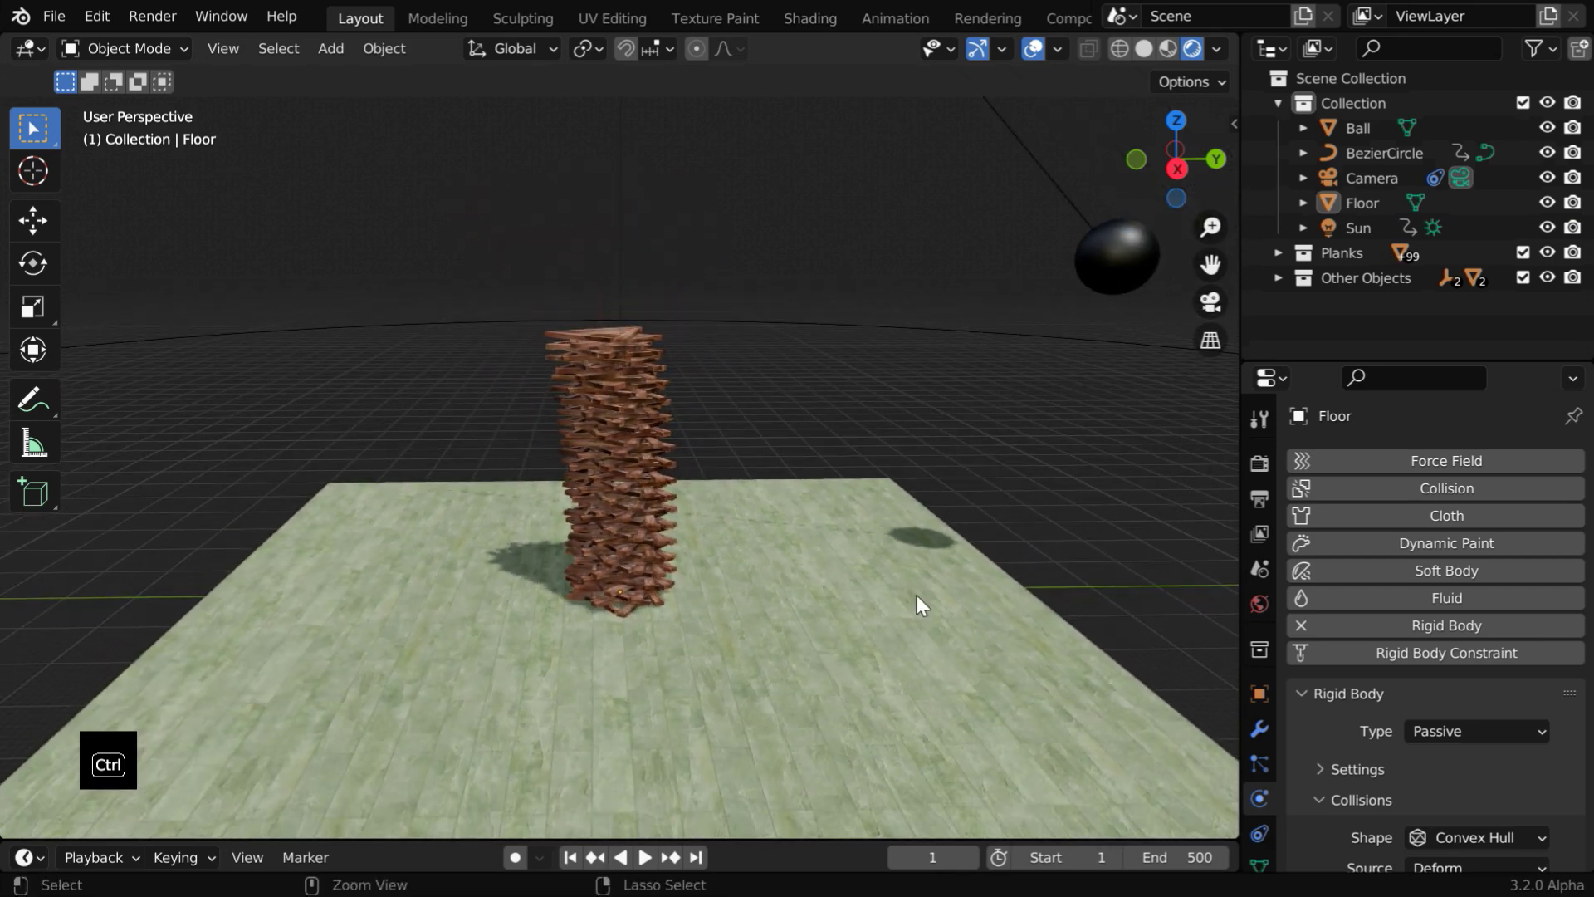
{"action": "left_click", "coordinate": [1094, 276]}
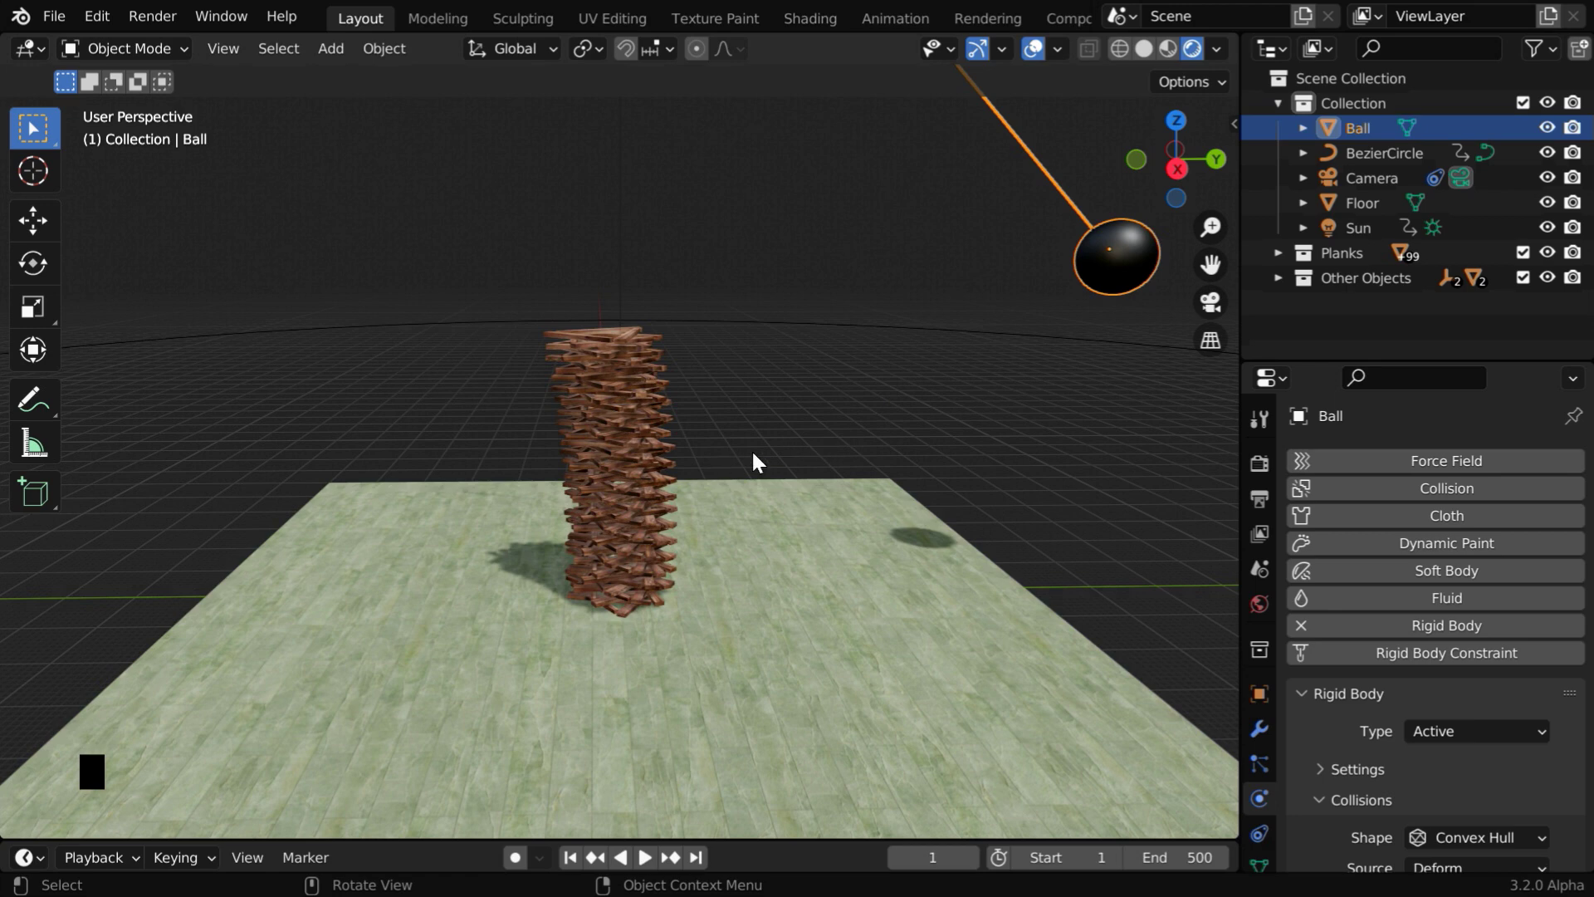
- Switch the viewport to solid shading, play the simulation until the ball has knocked over the tower, and pause it
{"action": "left_click", "coordinate": [1142, 49]}
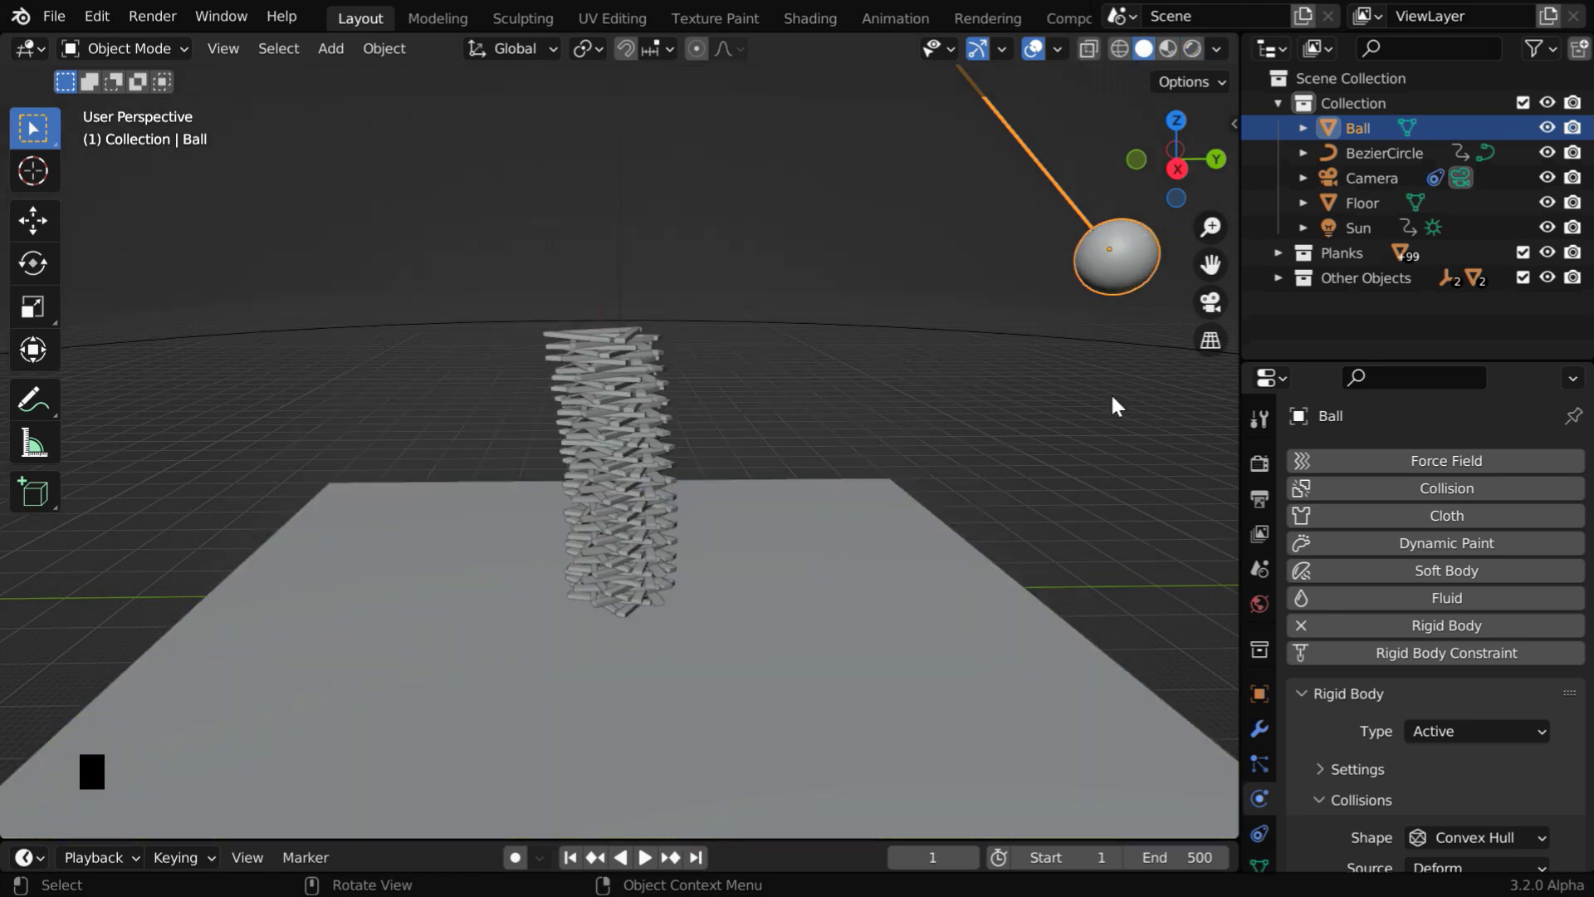
{"action": "left_click", "coordinate": [646, 857]}
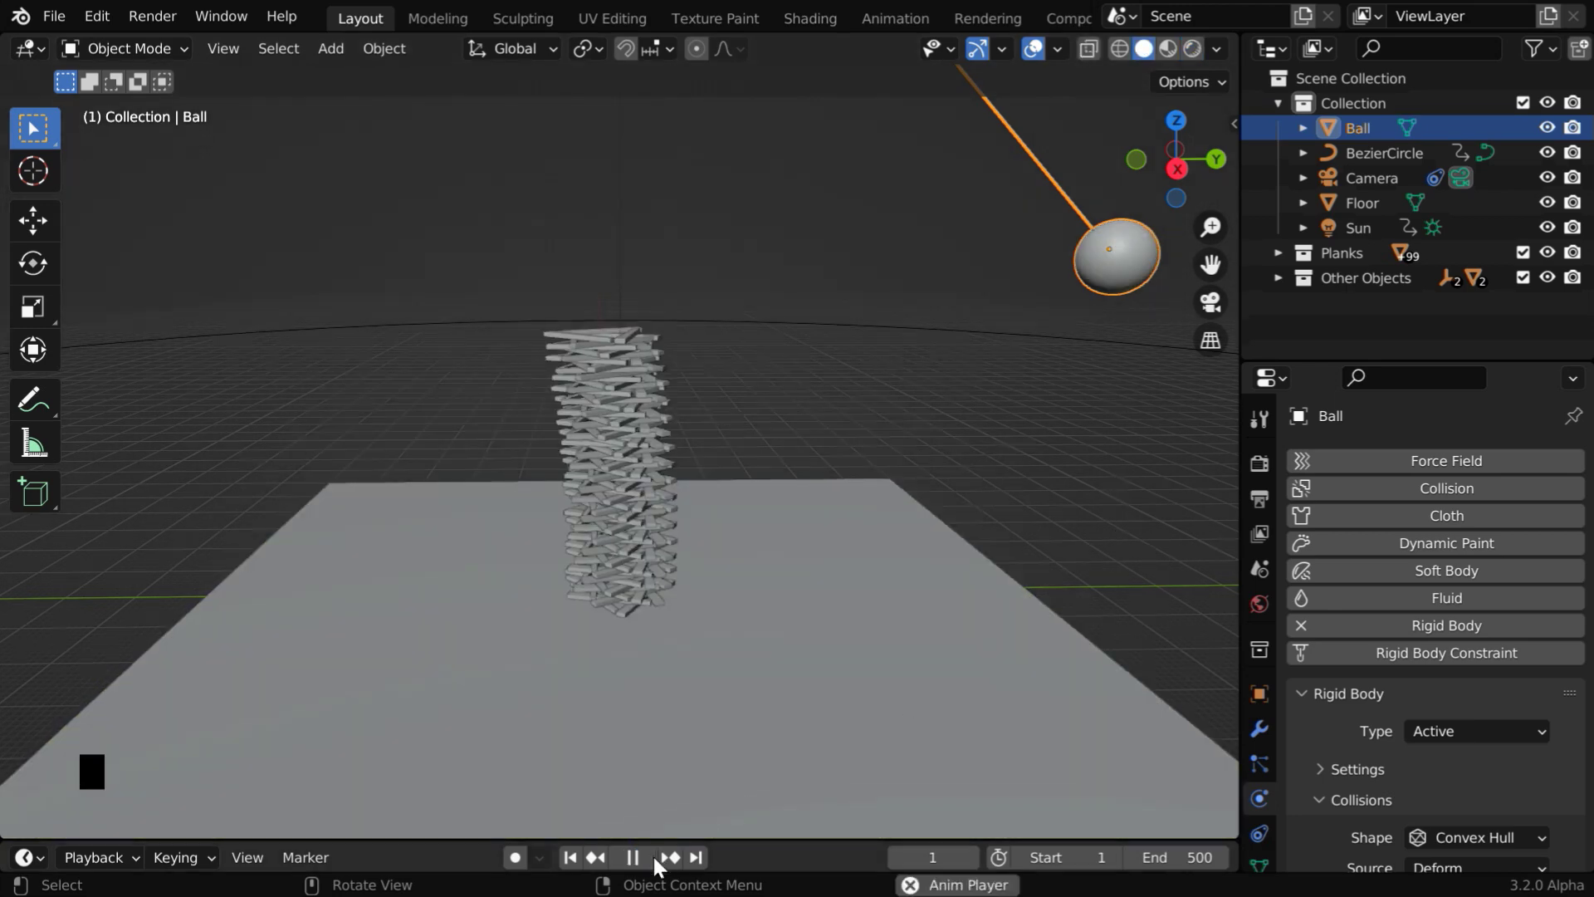
{"action": "left_click", "coordinate": [1104, 564]}
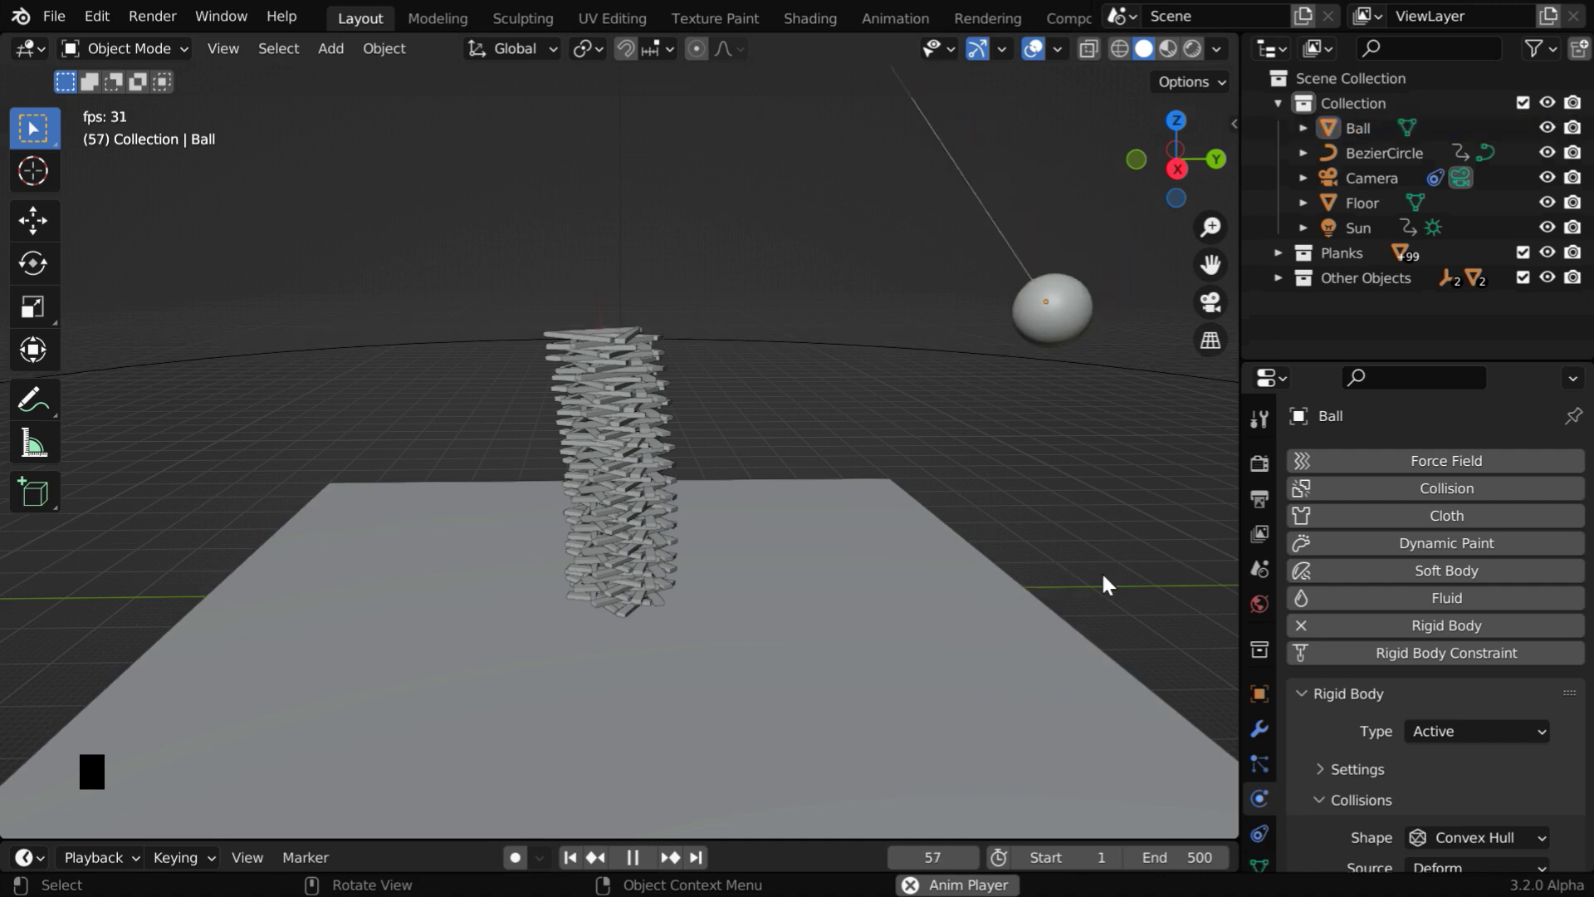
{"action": "middle_click_drag", "start_coordinate": [790, 704], "coordinate": [775, 613], "text": "ctrl"}
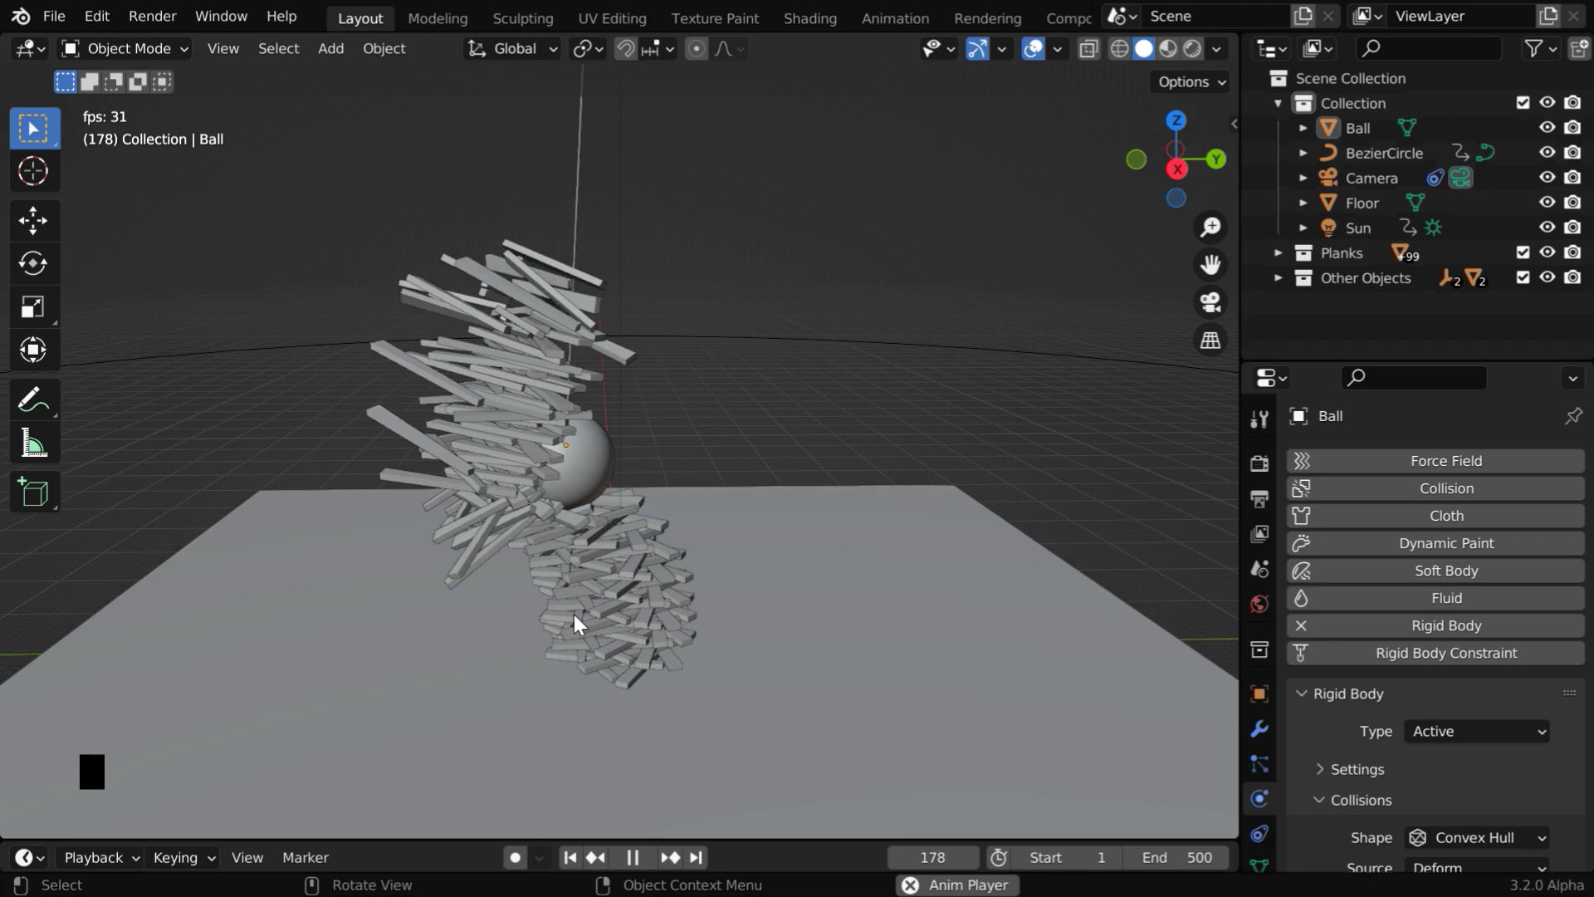
{"action": "middle_click_drag", "start_coordinate": [670, 601], "coordinate": [690, 756], "text": "ctrl"}
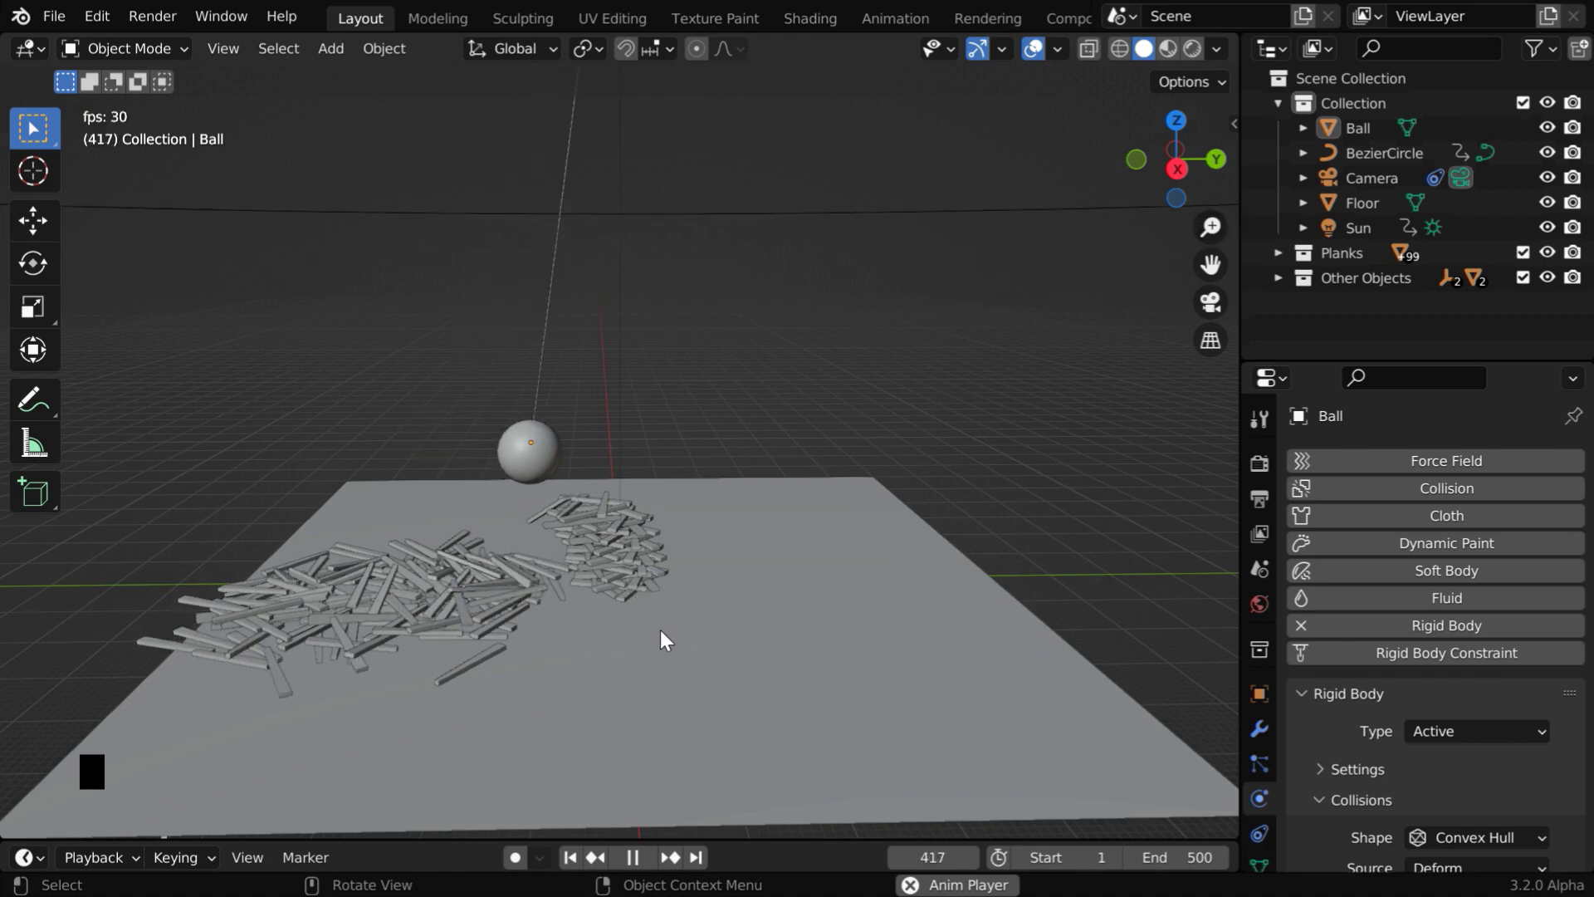
{"action": "left_click", "coordinate": [633, 857]}
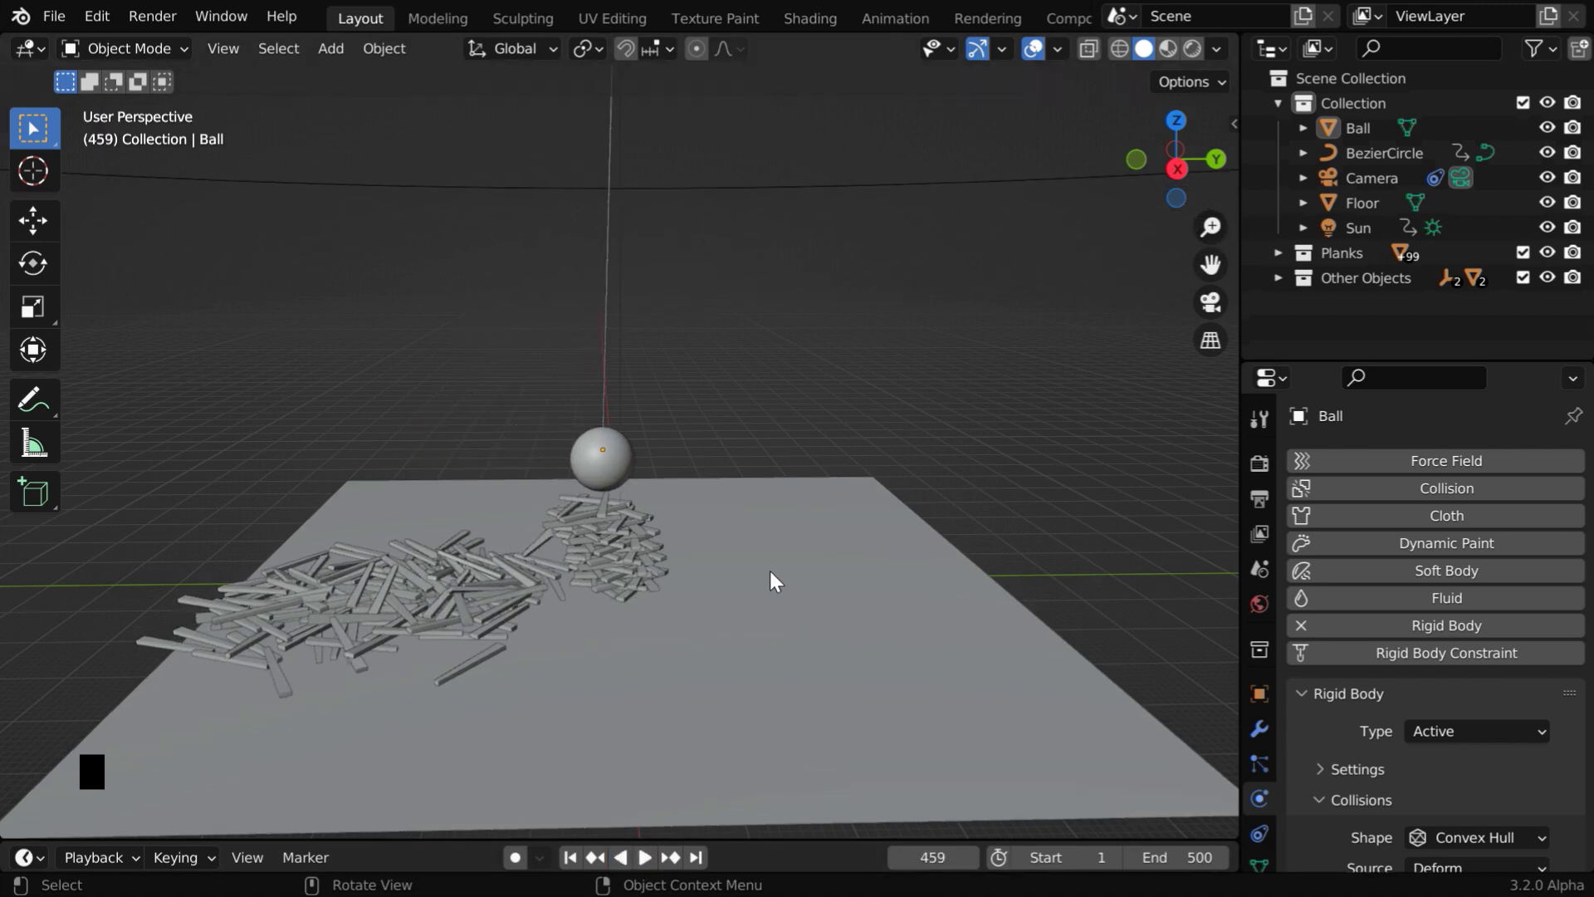
- Examine the camera's Follow Path constraint and the BezierCircle path around the scene
{"action": "middle_click_drag", "start_coordinate": [746, 540], "coordinate": [793, 779], "text": "ctrl"}
{"action": "left_click", "coordinate": [669, 459]}
{"action": "middle_click_drag", "start_coordinate": [706, 536], "coordinate": [973, 578]}
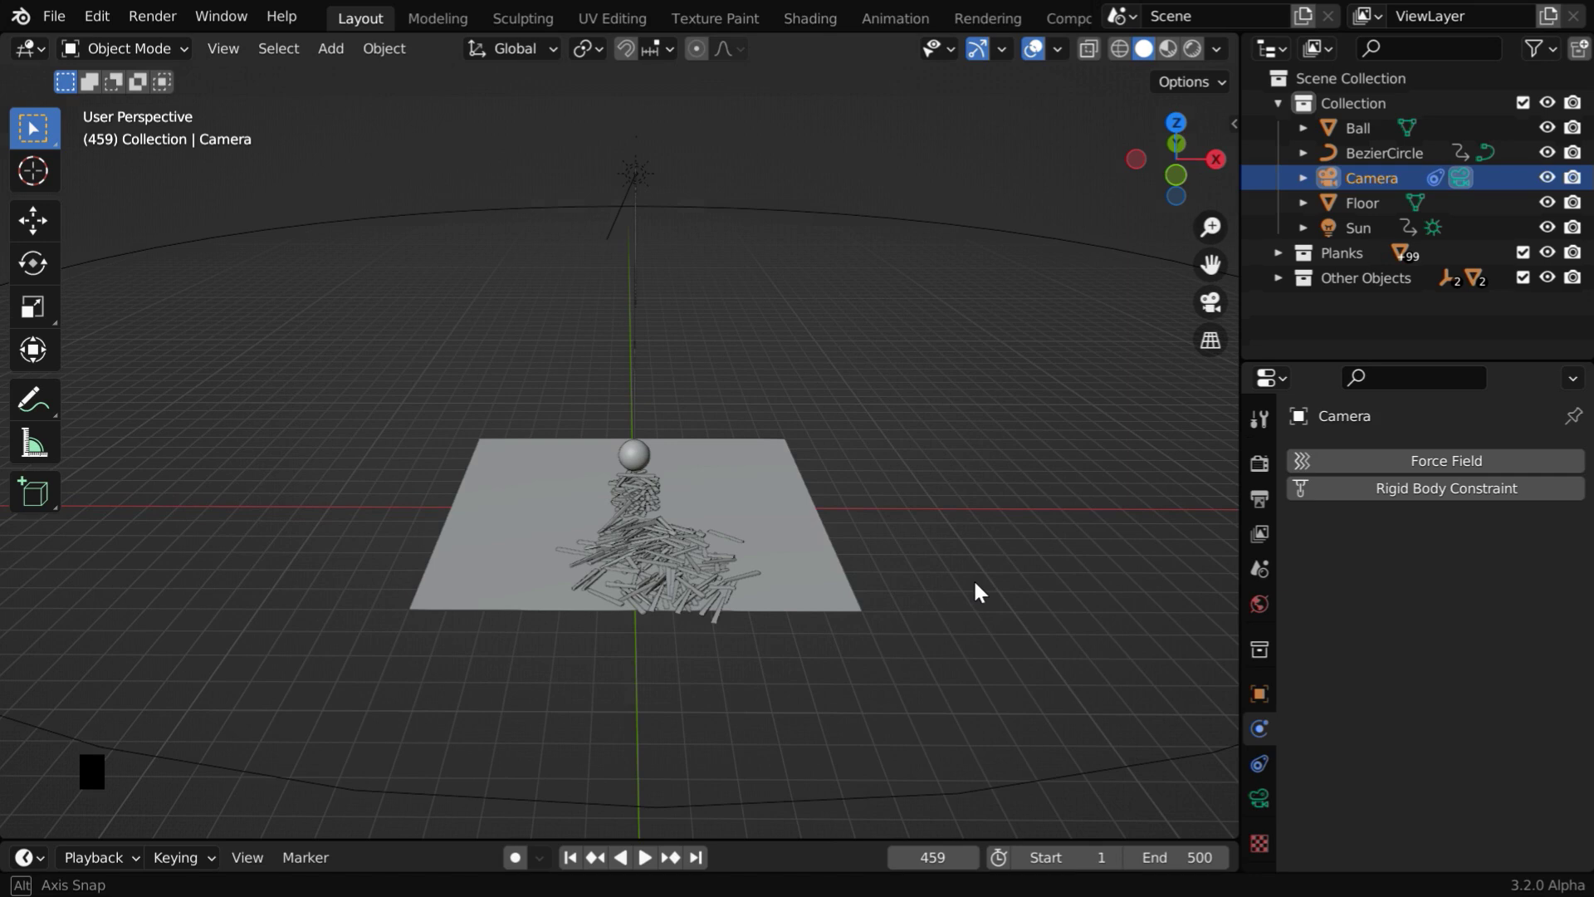
{"action": "middle_click_drag", "start_coordinate": [940, 518], "coordinate": [925, 697], "text": "ctrl"}
{"action": "left_click", "coordinate": [1061, 629]}
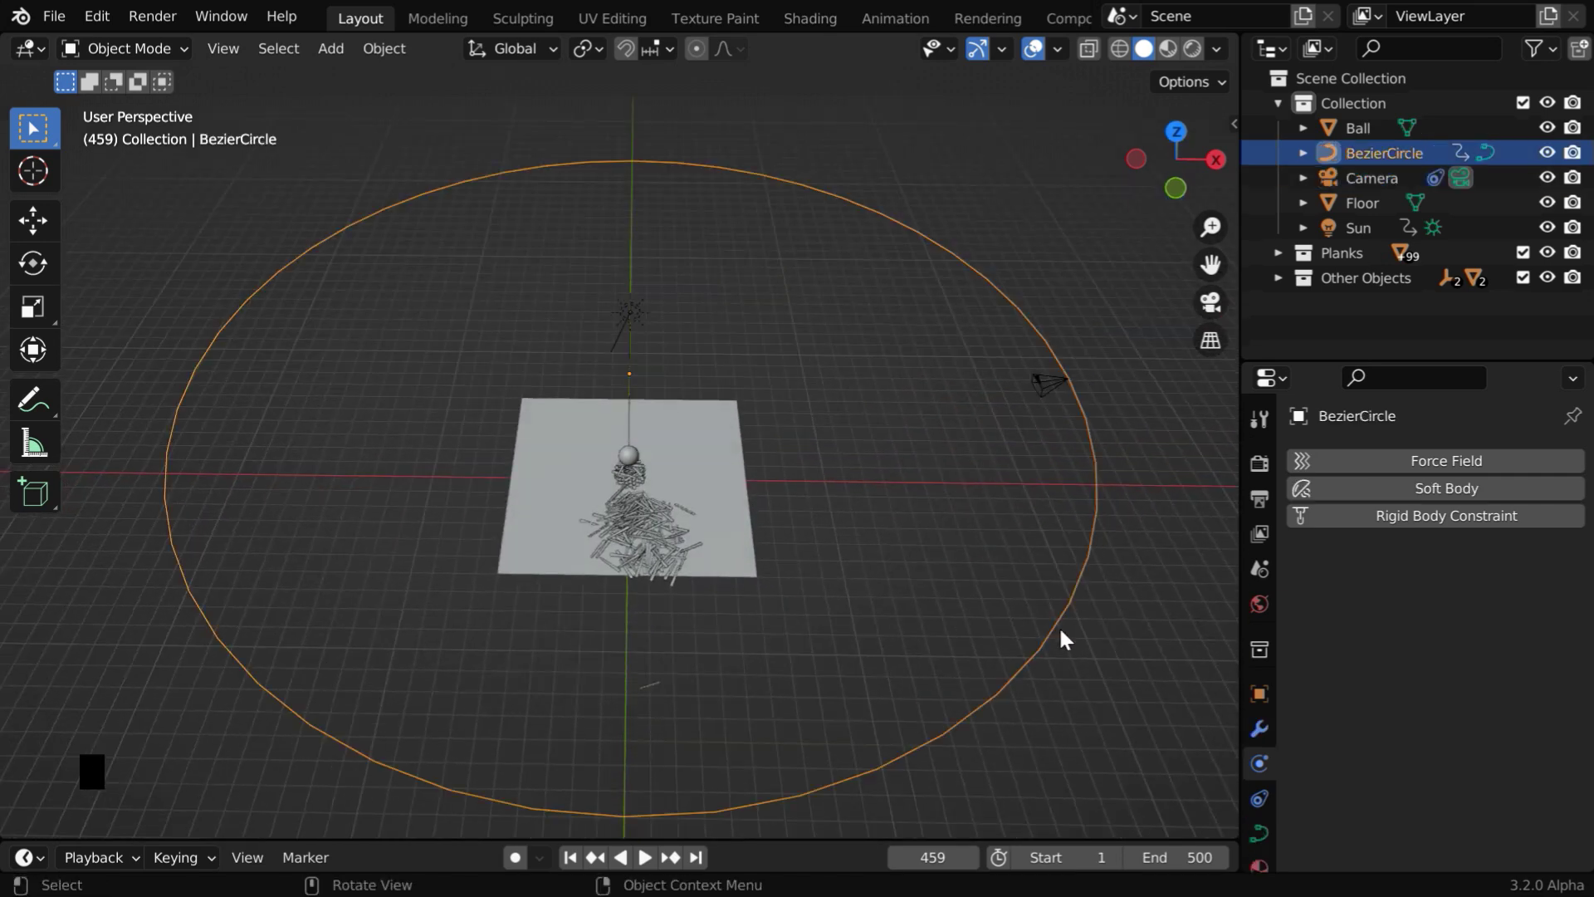
{"action": "left_click", "coordinate": [1029, 378]}
{"action": "left_click", "coordinate": [1258, 761]}
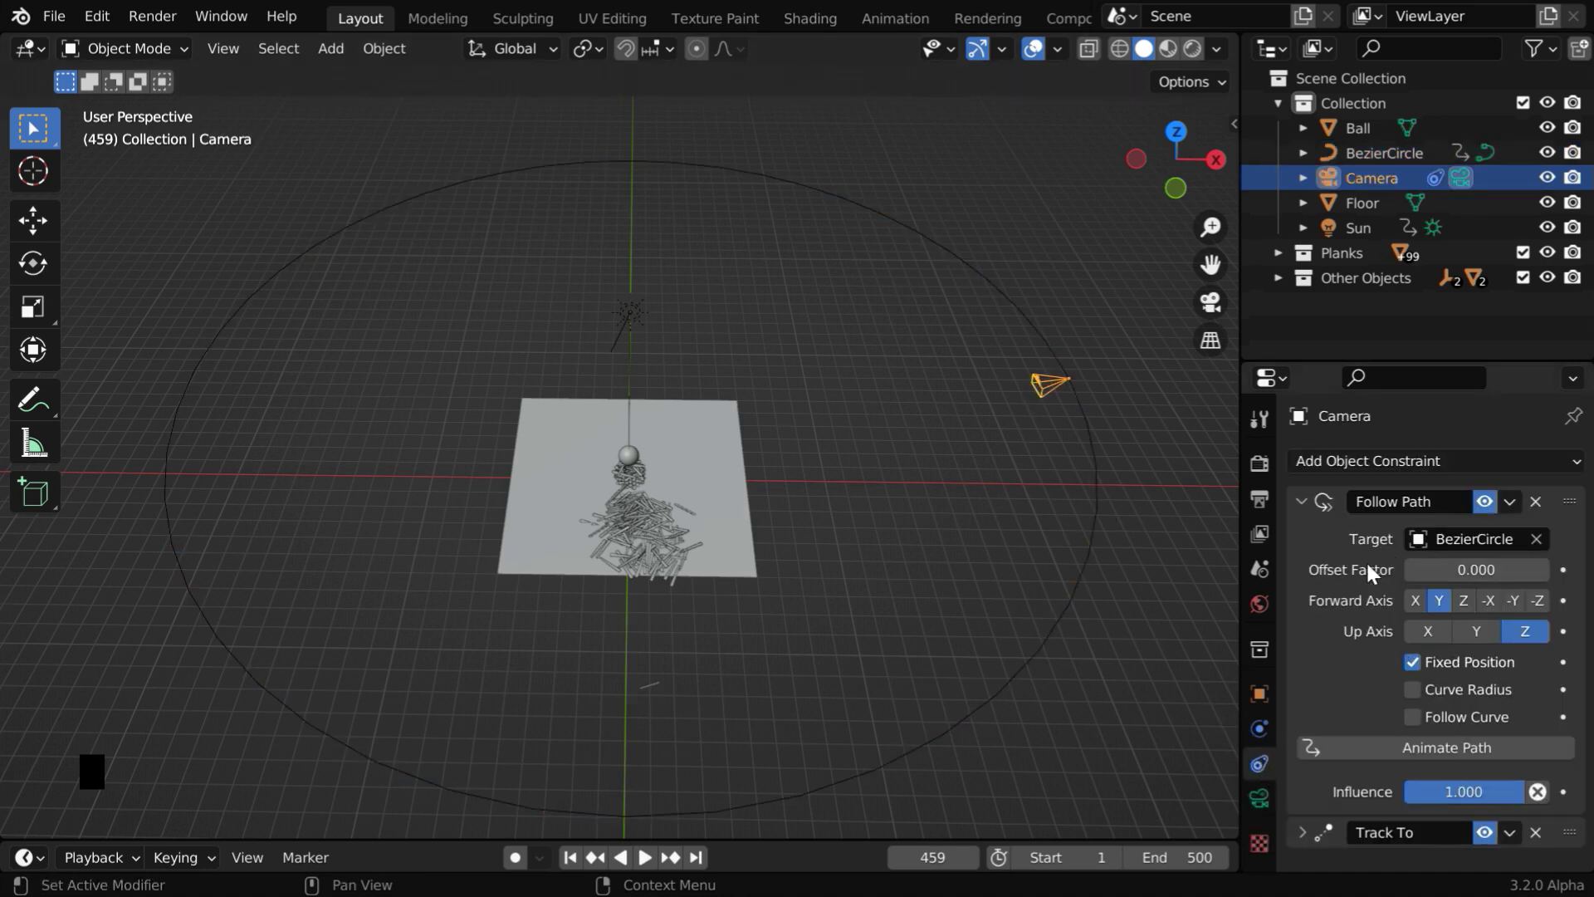
{"action": "left_click", "coordinate": [1014, 677]}
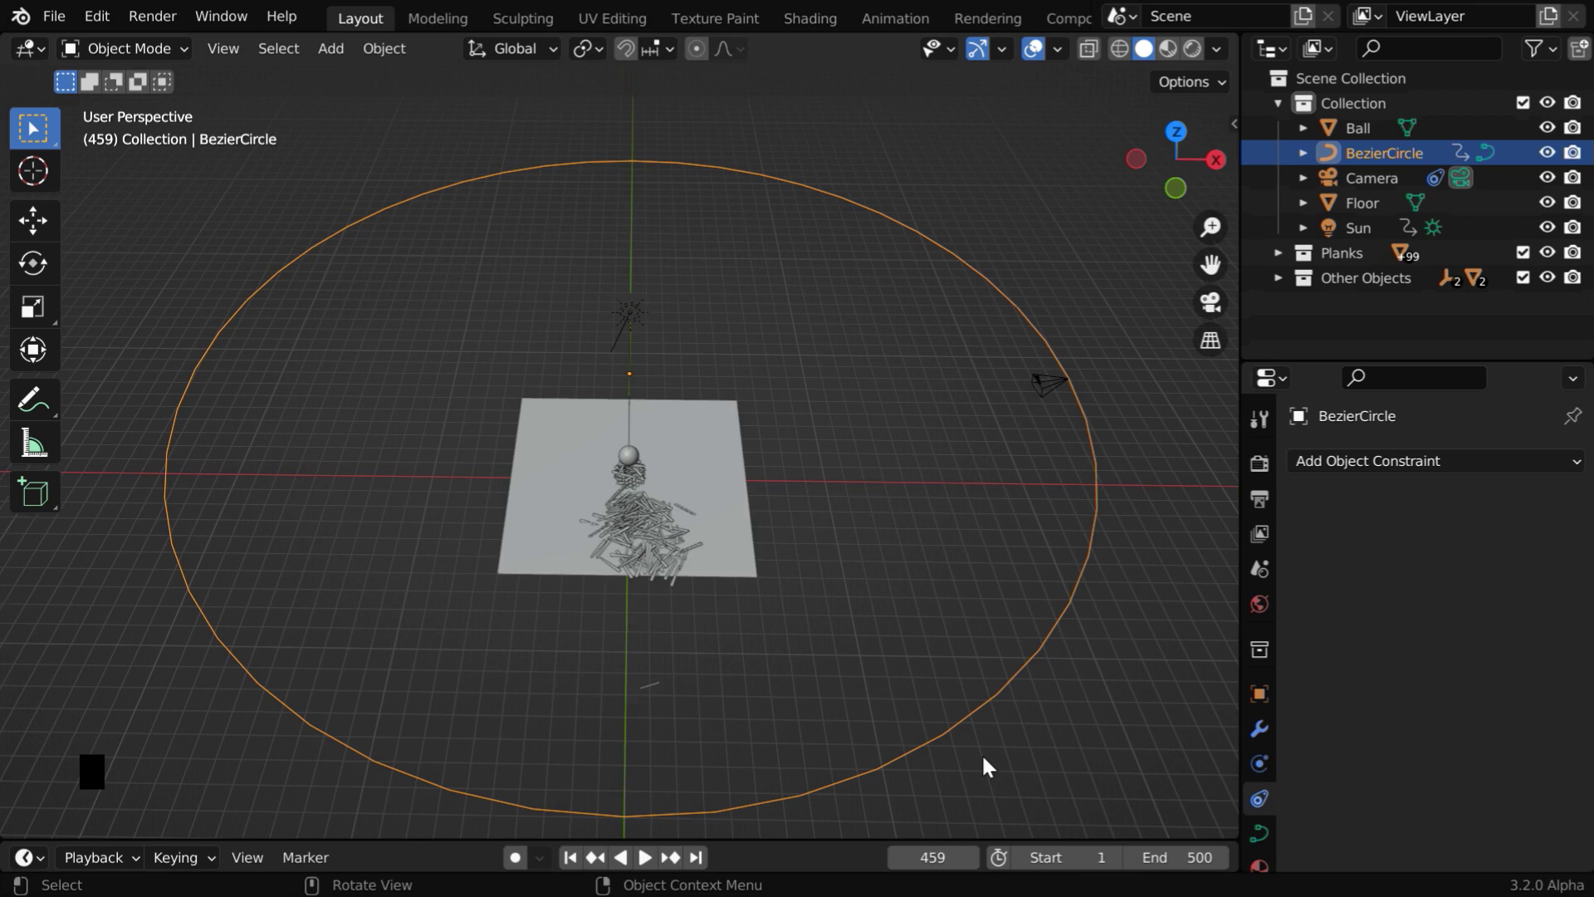
- Show the Rigid Body World settings in the scene properties
{"action": "middle_click_drag", "start_coordinate": [982, 758], "coordinate": [1034, 487]}
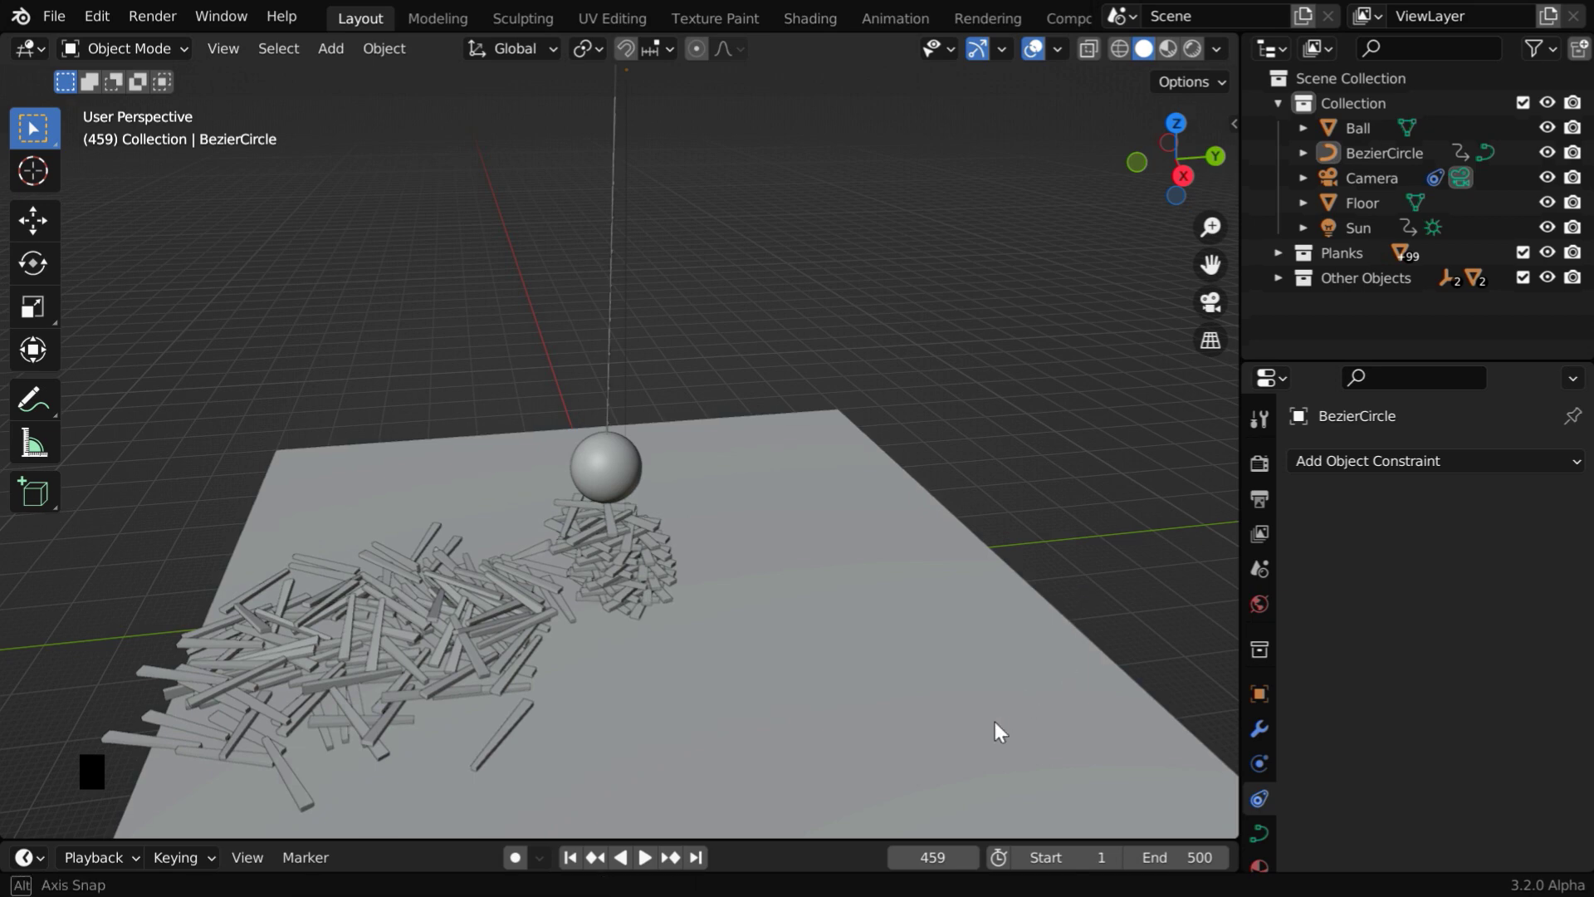
{"action": "middle_click_drag", "start_coordinate": [995, 722], "coordinate": [966, 669]}
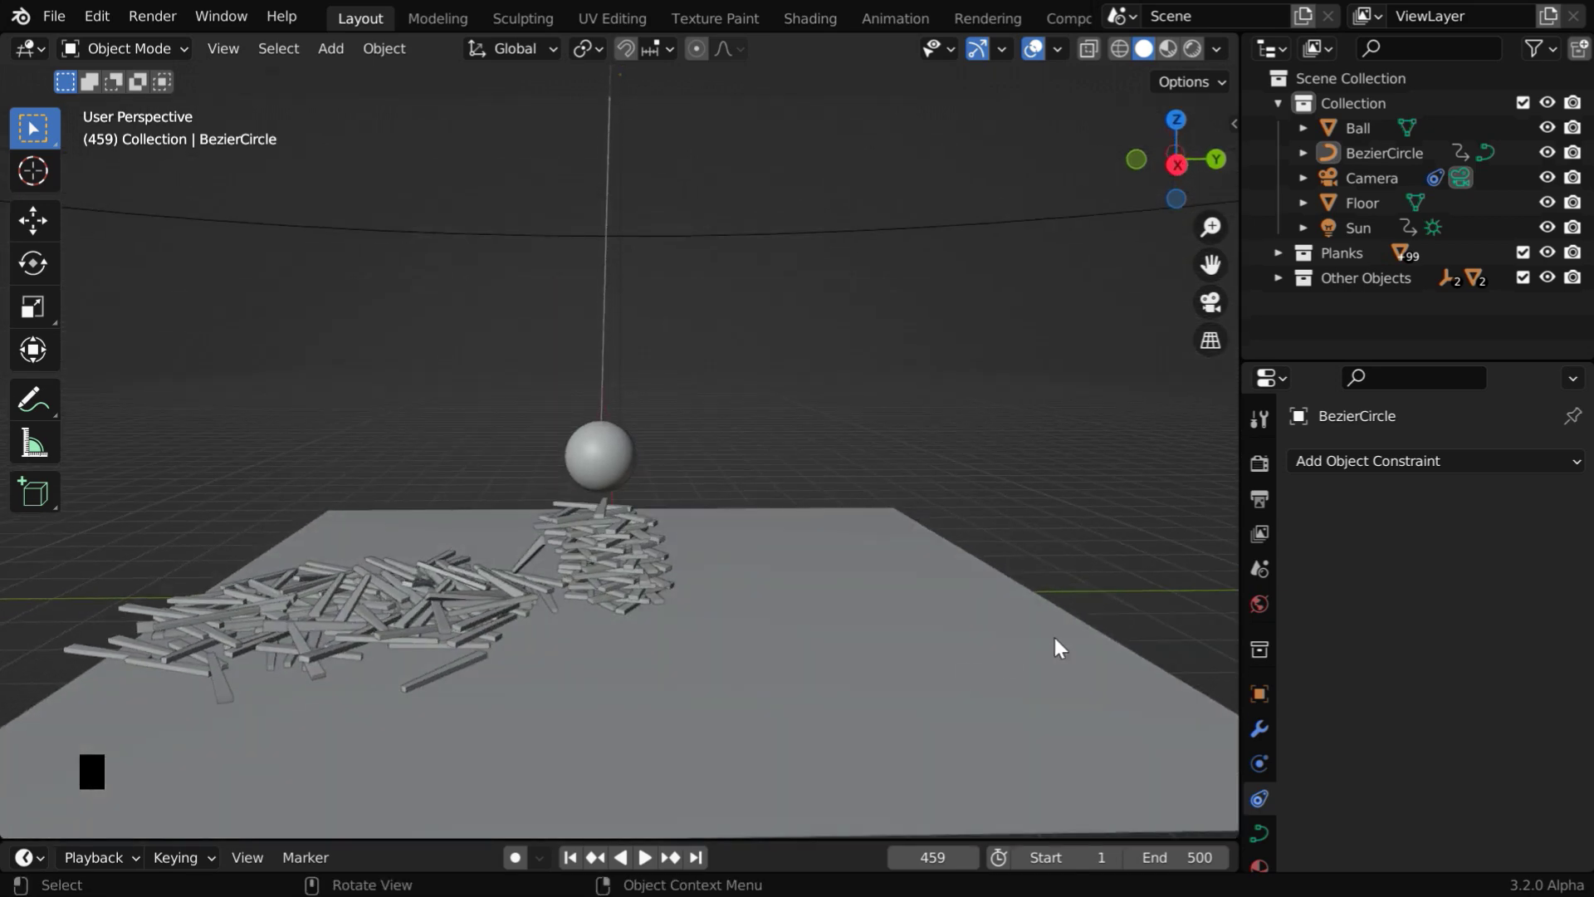
{"action": "left_click", "coordinate": [1262, 569]}
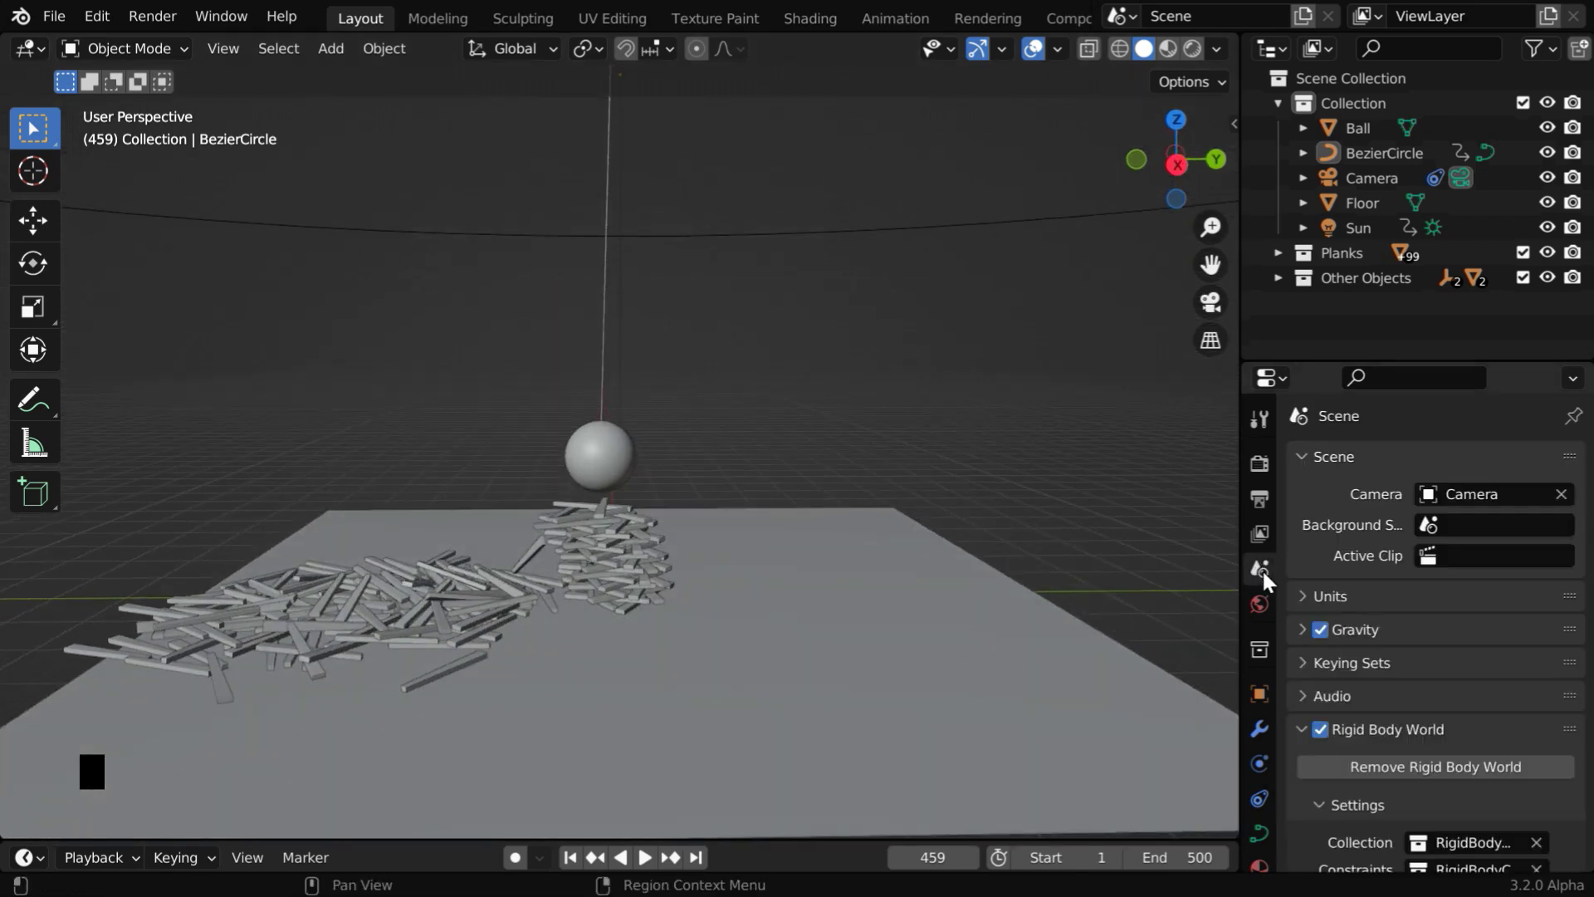
{"action": "scroll", "coordinate": [1481, 629], "scroll_direction": "down", "scroll_amount": 5}
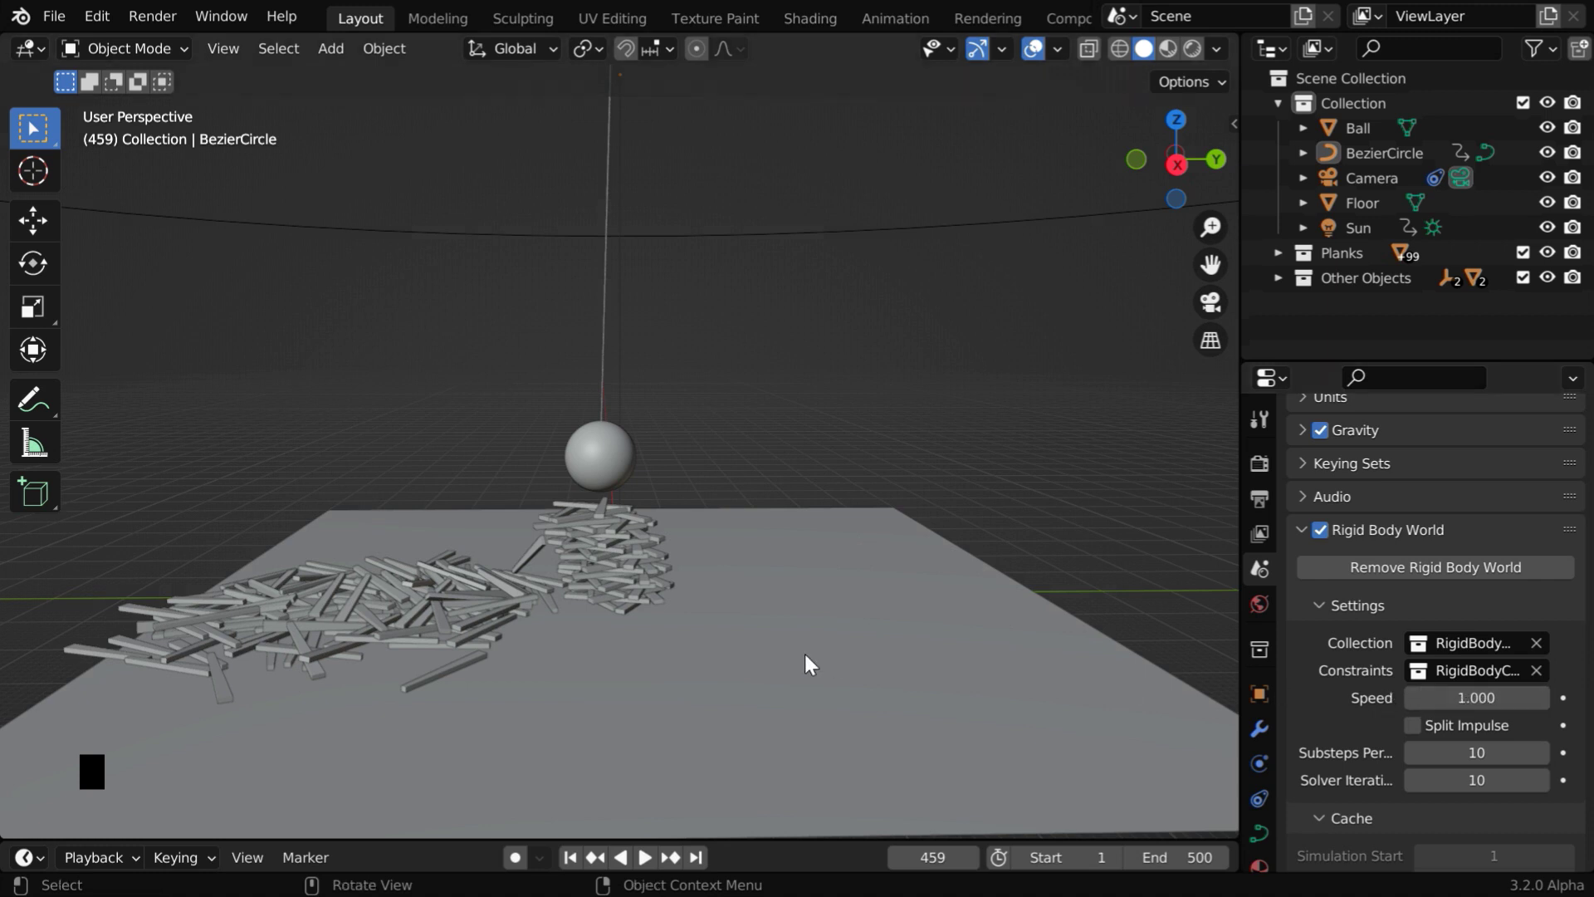
- Replay the simulation from frame 1 and pause it shortly after the ball hits the tower
{"action": "middle_click_drag", "start_coordinate": [803, 651], "coordinate": [802, 641]}
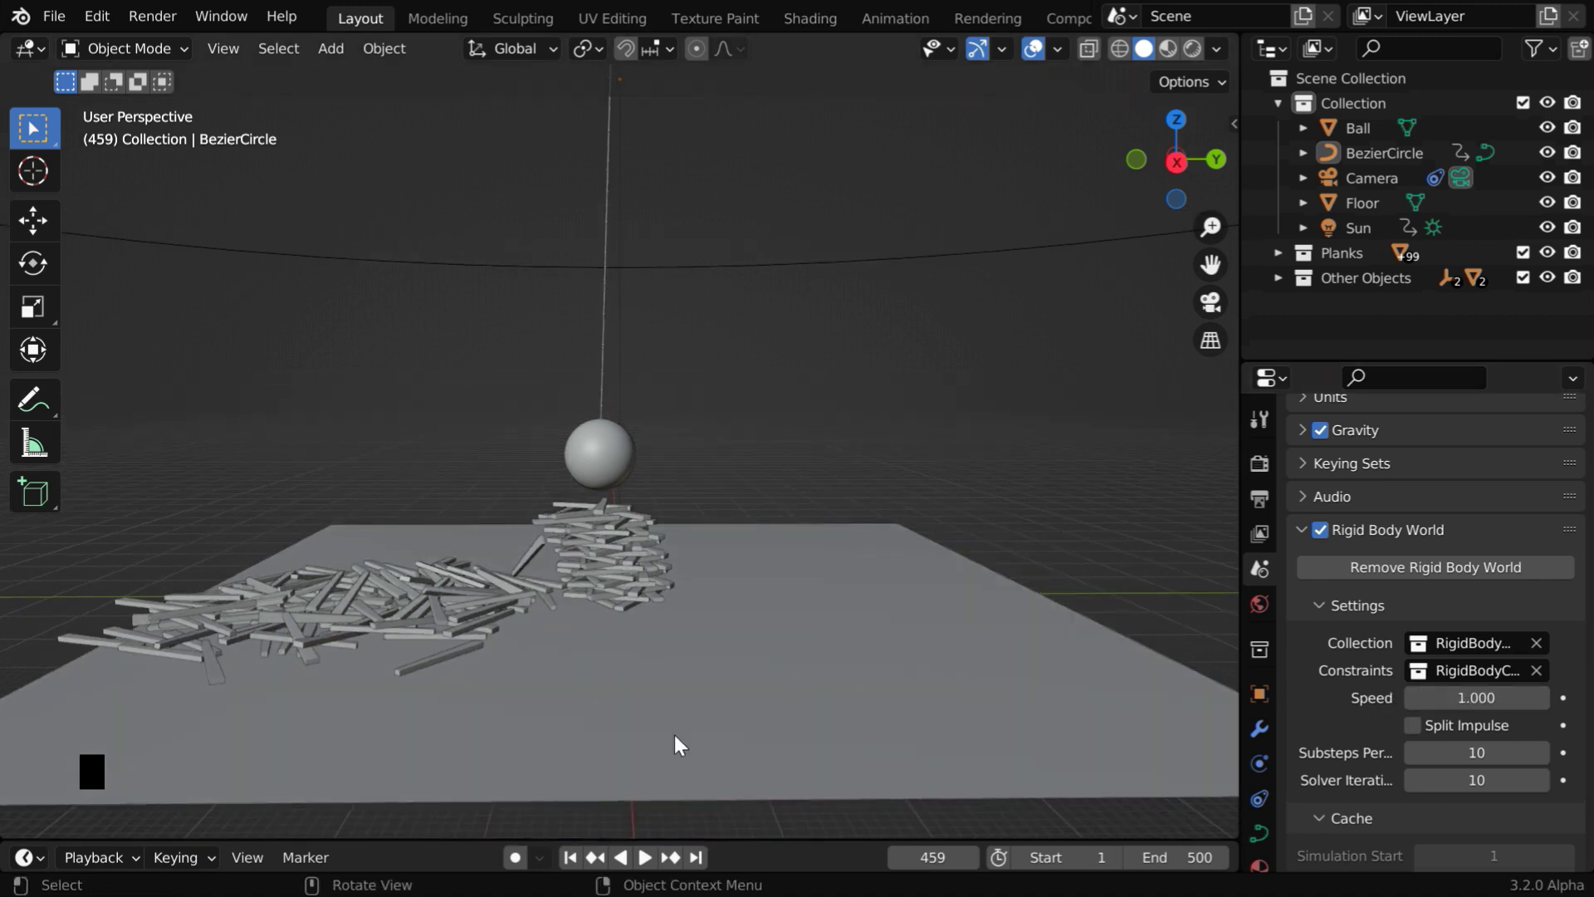
{"action": "left_click", "coordinate": [571, 860]}
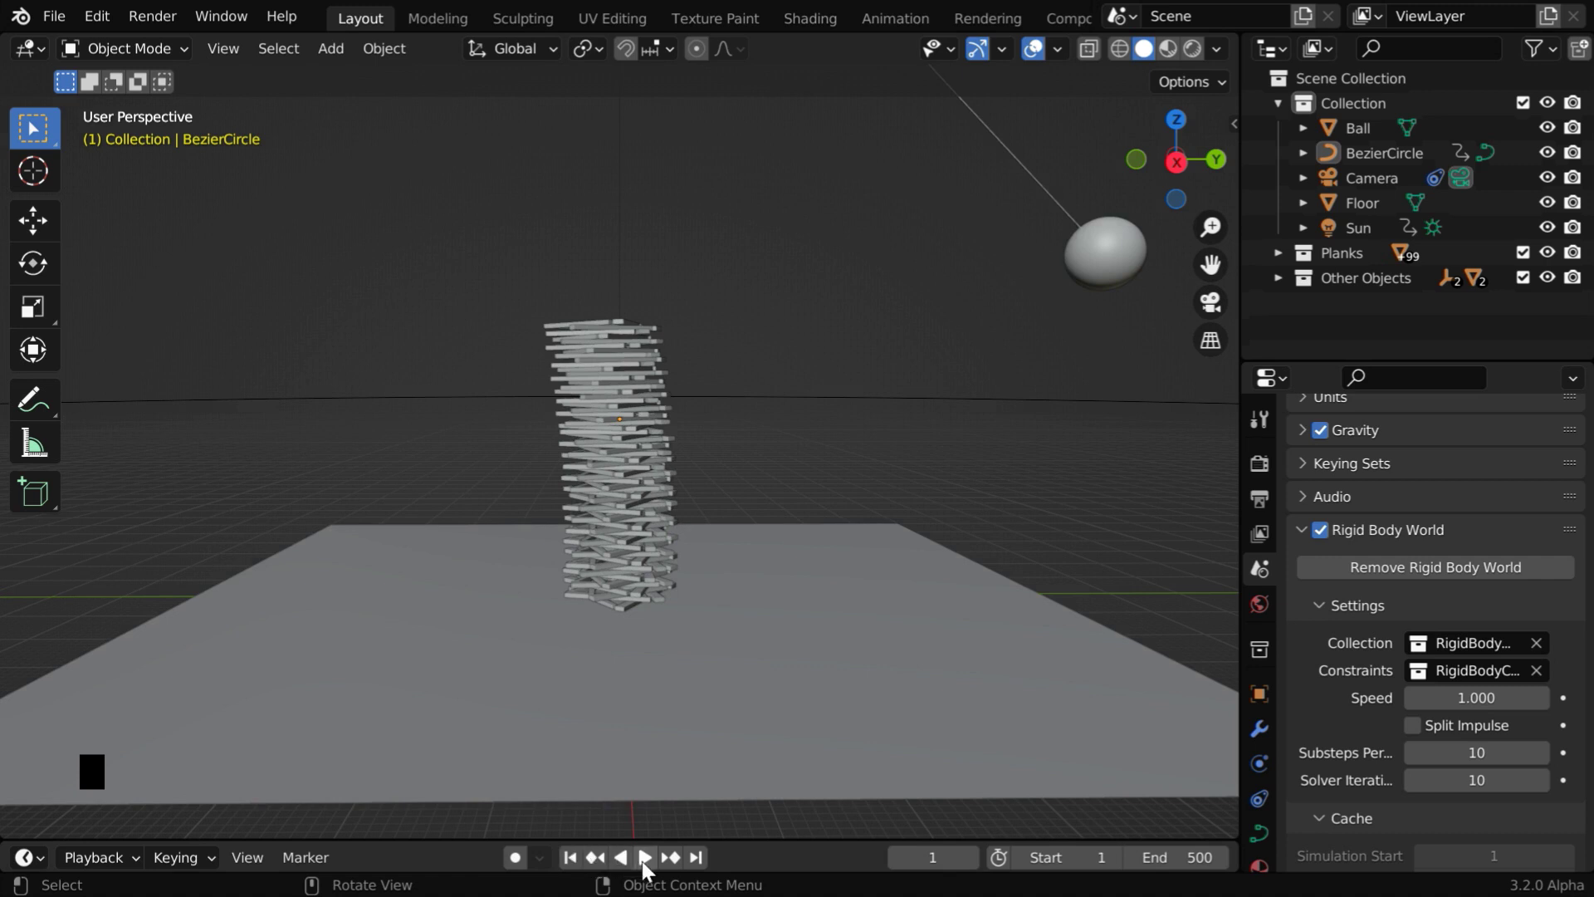
{"action": "left_click", "coordinate": [646, 858]}
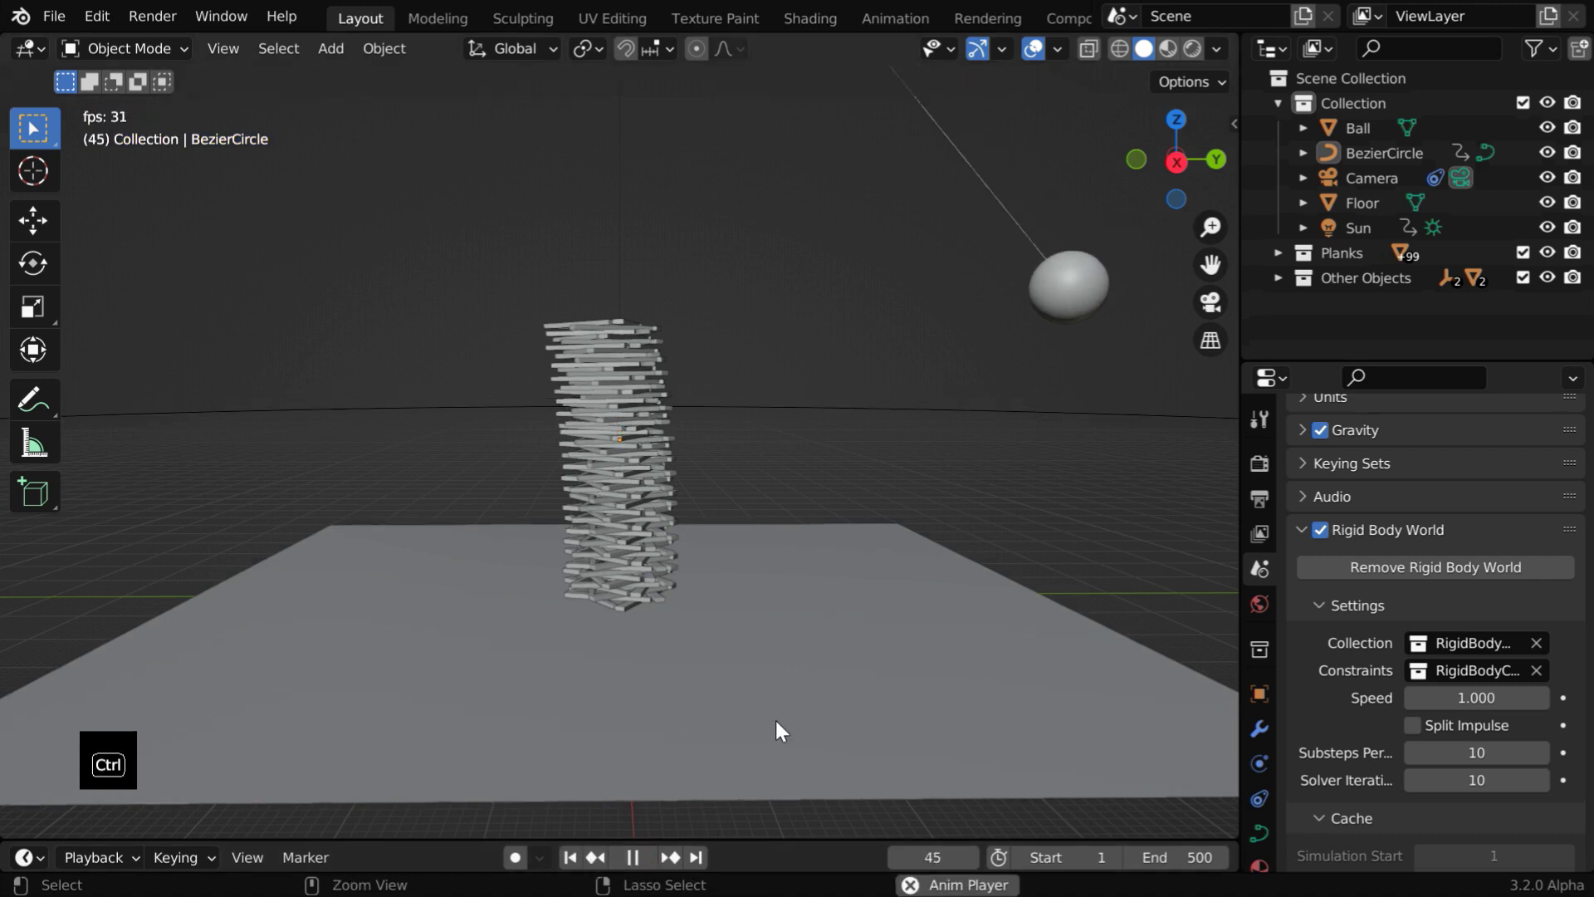
{"action": "middle_click_drag", "start_coordinate": [775, 714], "coordinate": [759, 681], "text": "ctrl"}
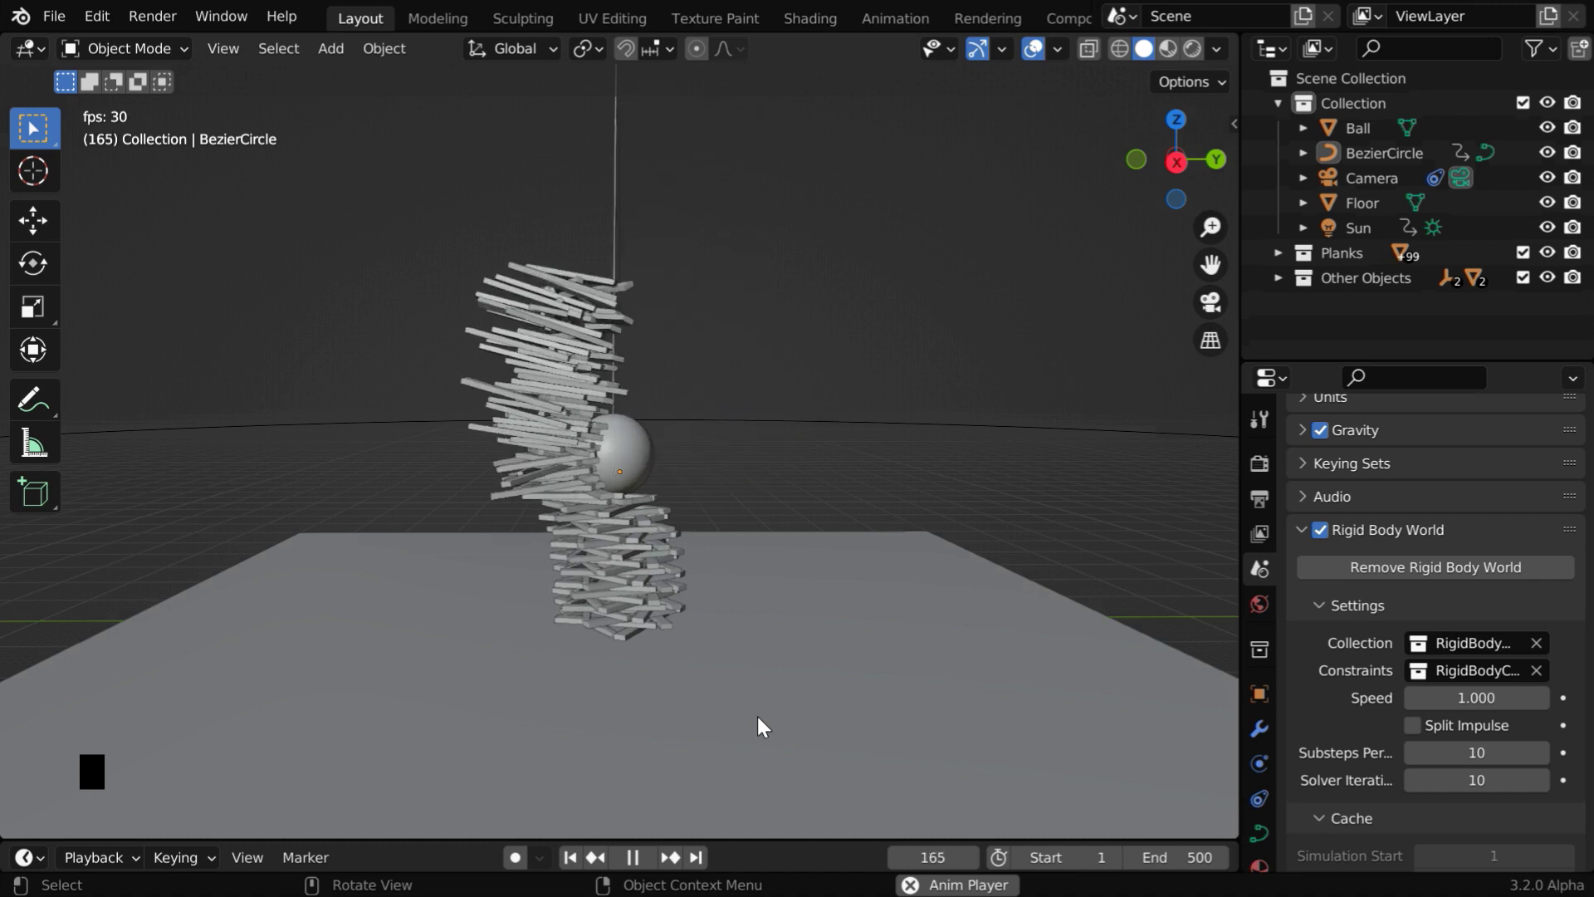
{"action": "left_click", "coordinate": [637, 855]}
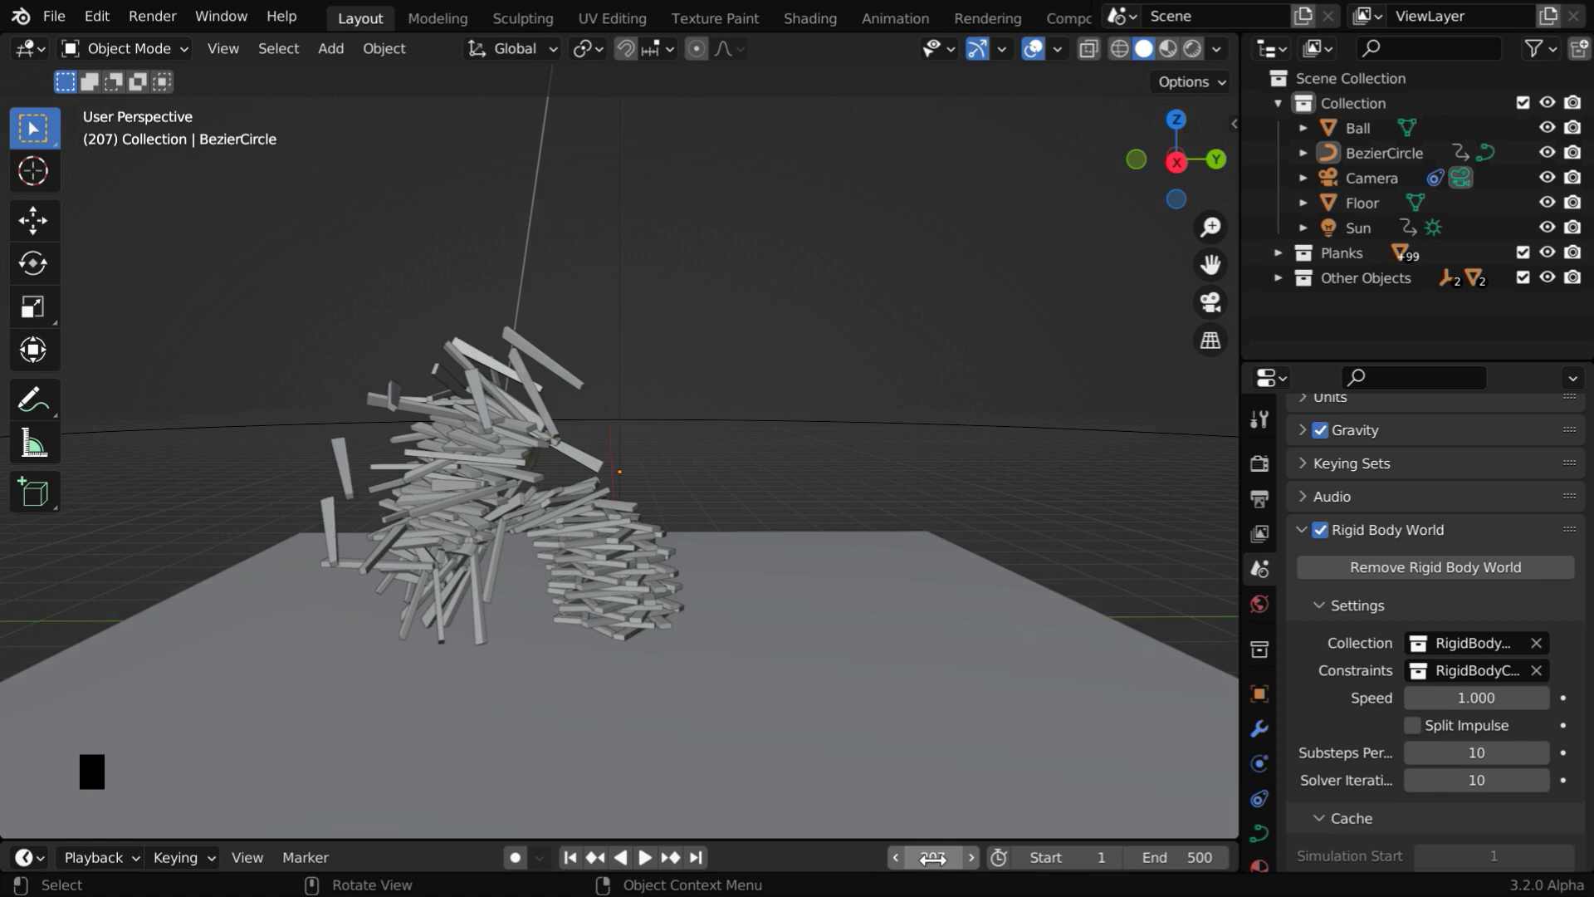
- Keyframe the Rigid Body World speed at 1.000 on frame 200 and at 0.000 on frame 201
{"action": "type", "text": "200"}
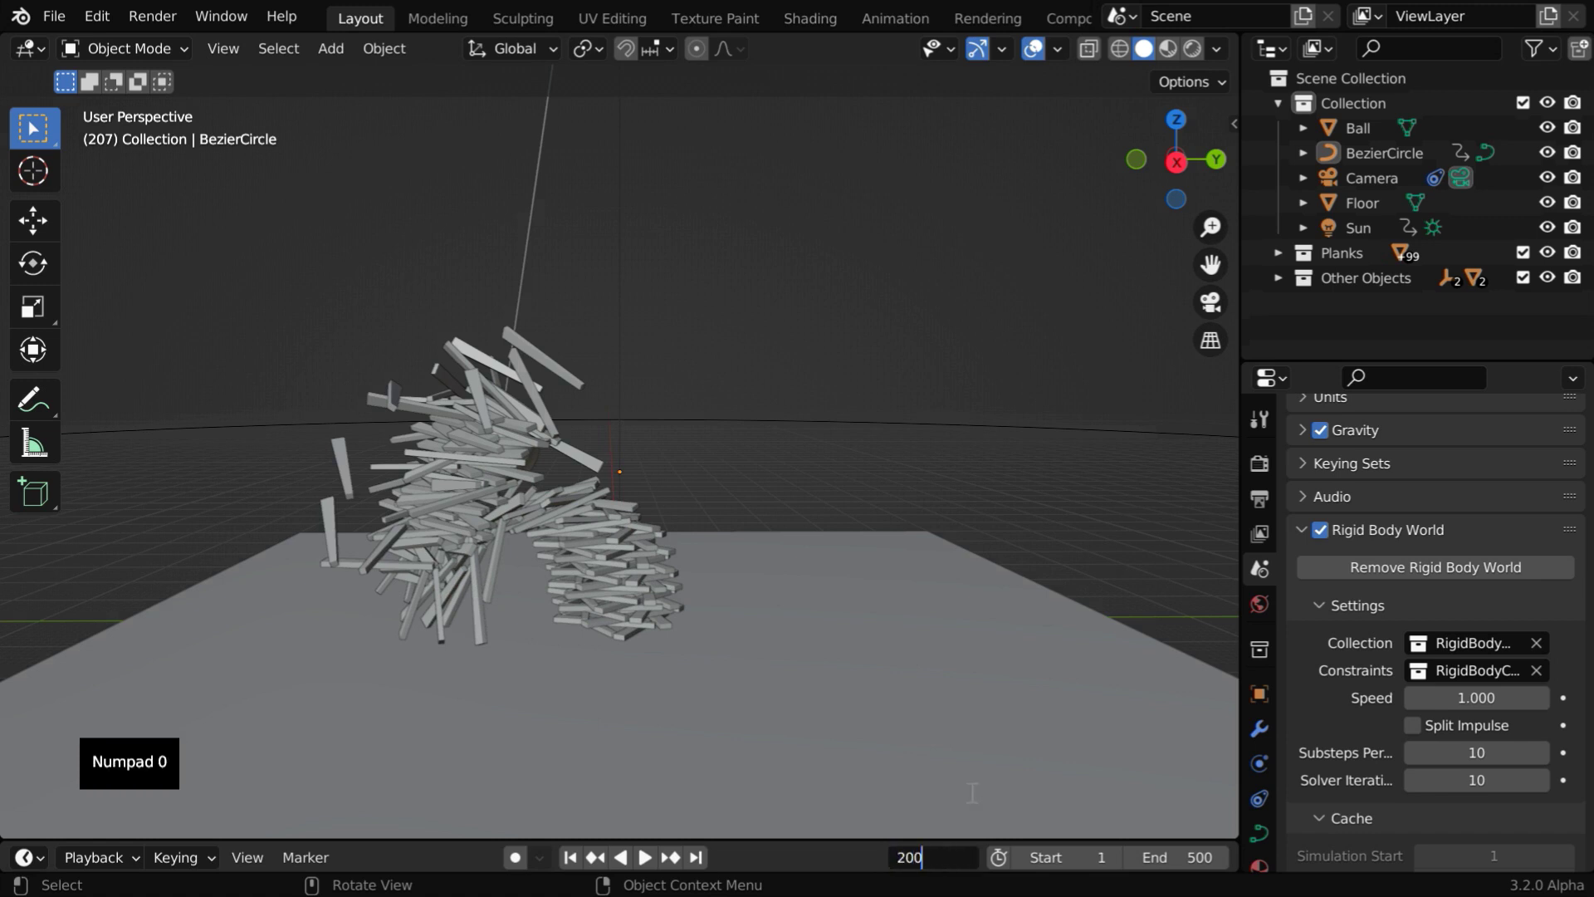
{"action": "key", "text": "Return"}
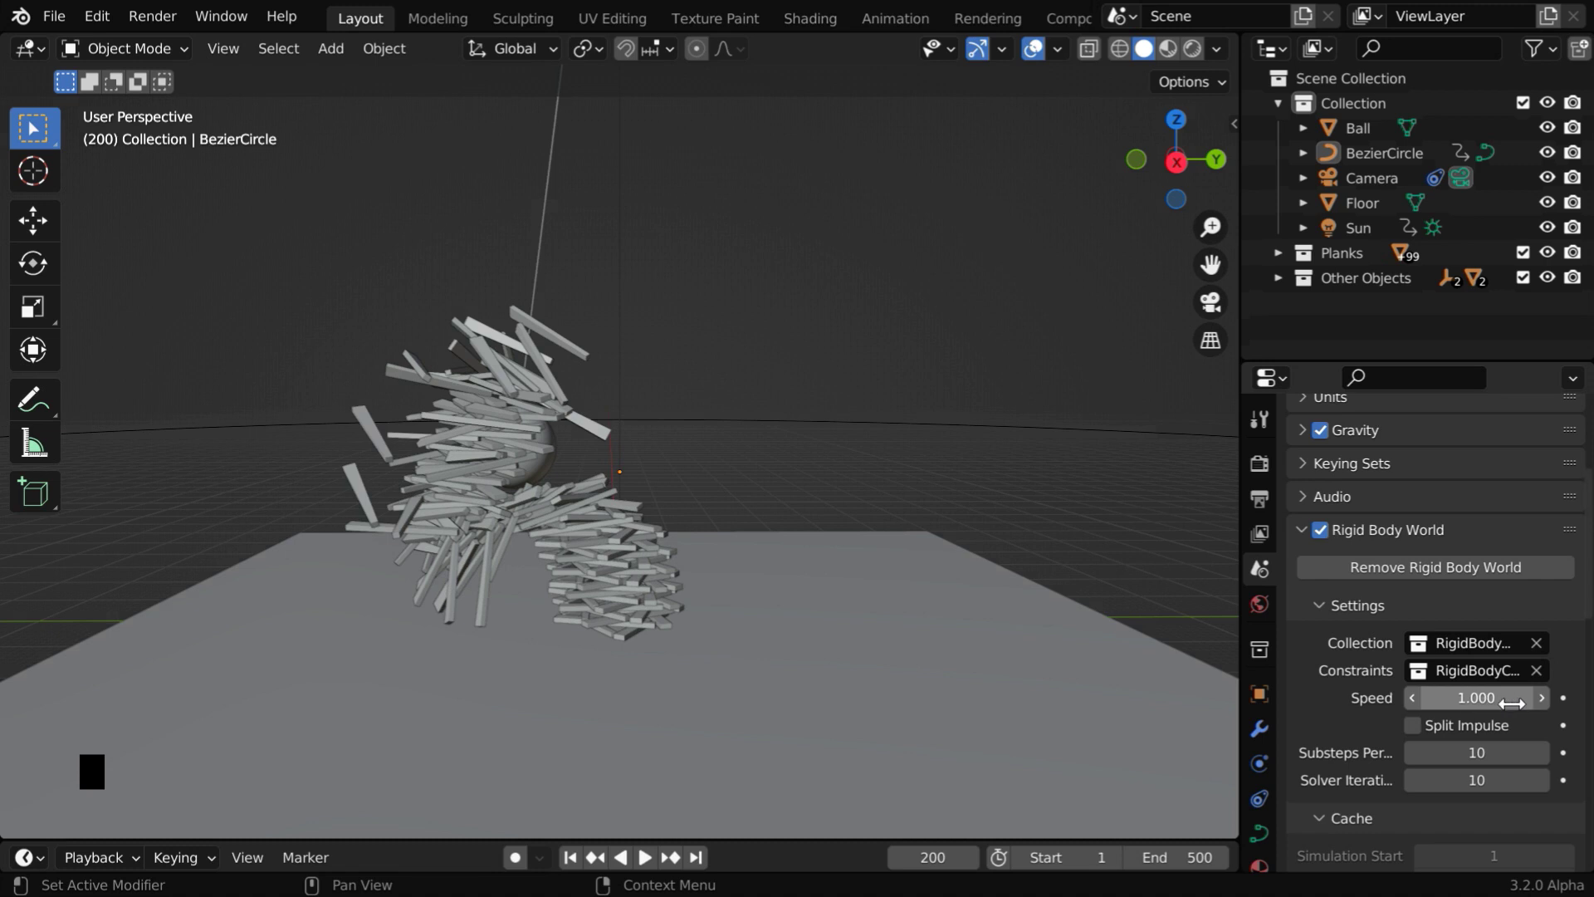
{"action": "left_click", "coordinate": [1562, 698]}
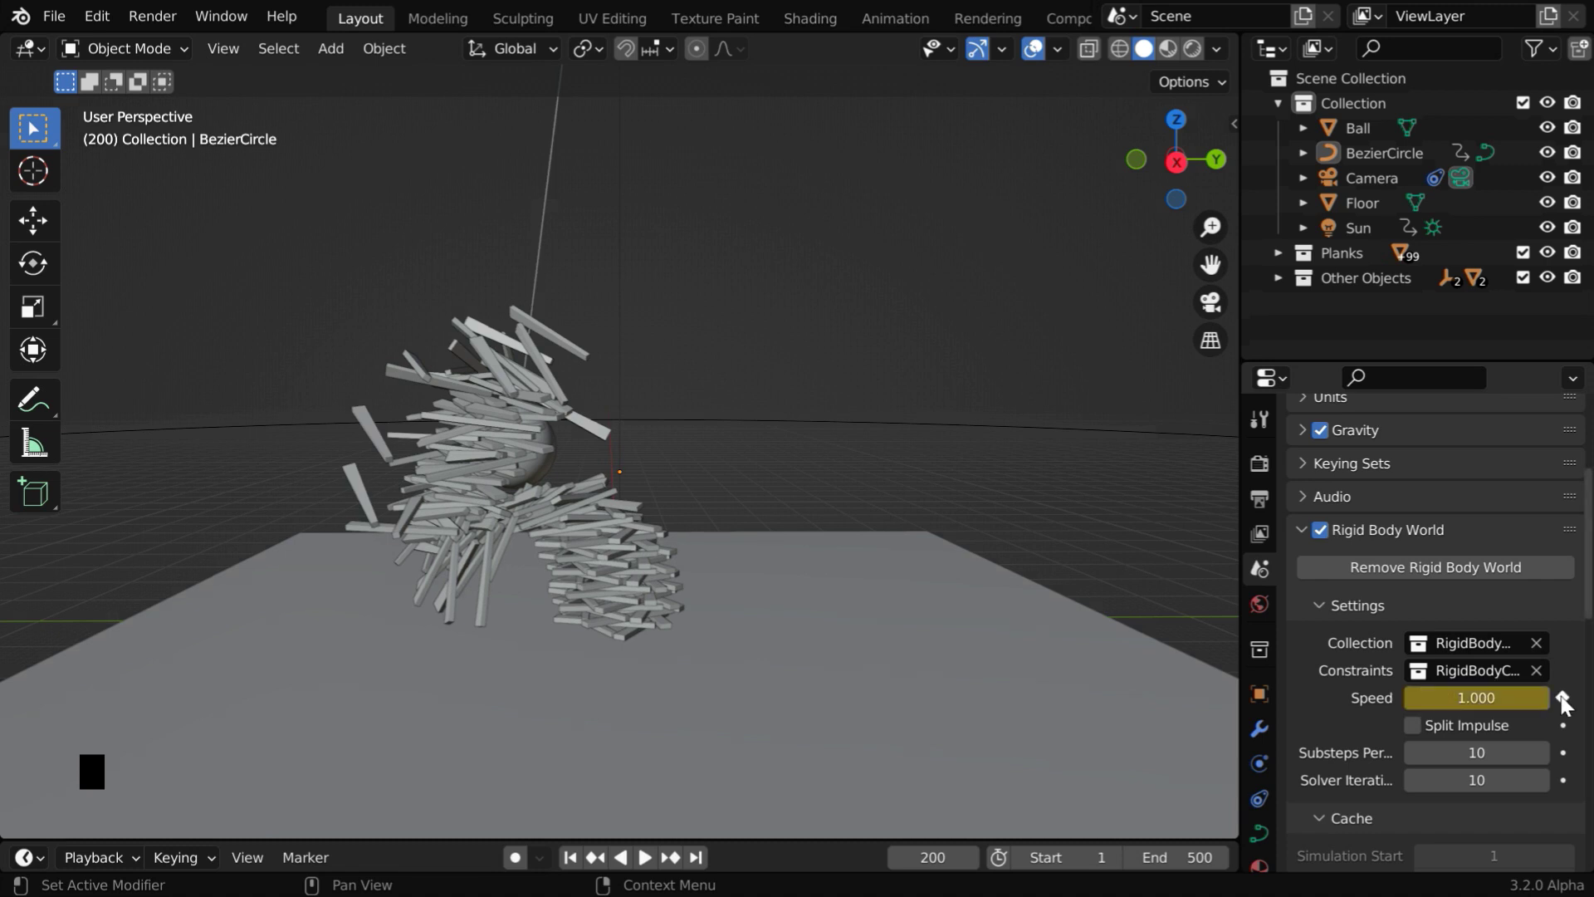
{"action": "left_click", "coordinate": [969, 857]}
{"action": "left_click_drag", "start_coordinate": [1519, 698], "coordinate": [1461, 699]}
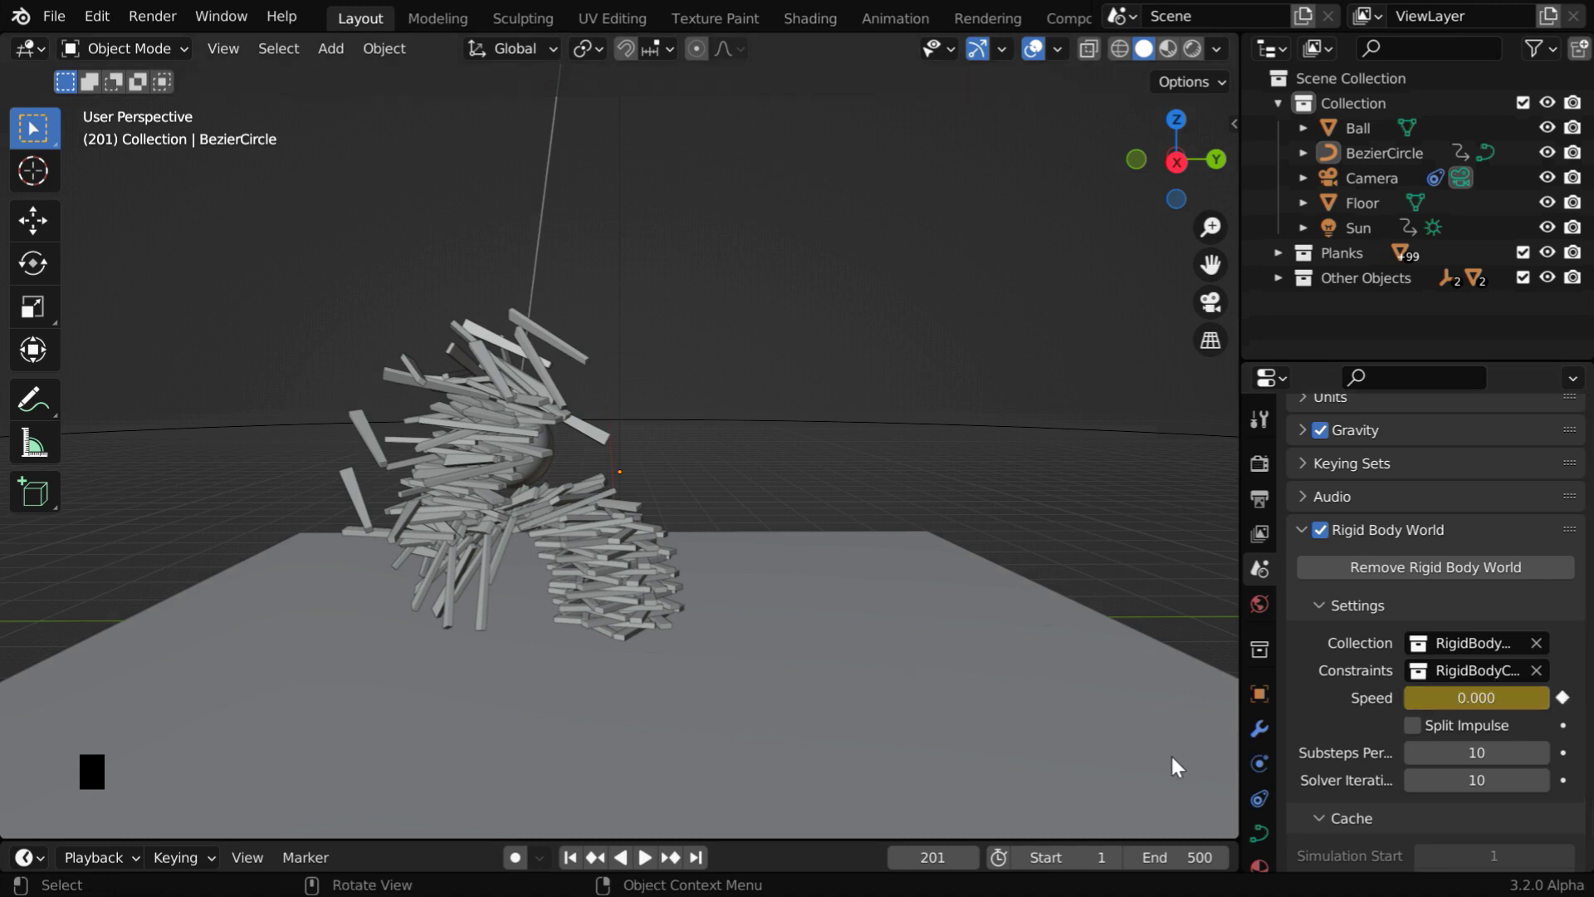
- Keyframe the Rigid Body World speed at 0.000 on frame 300
{"action": "type", "text": "300"}
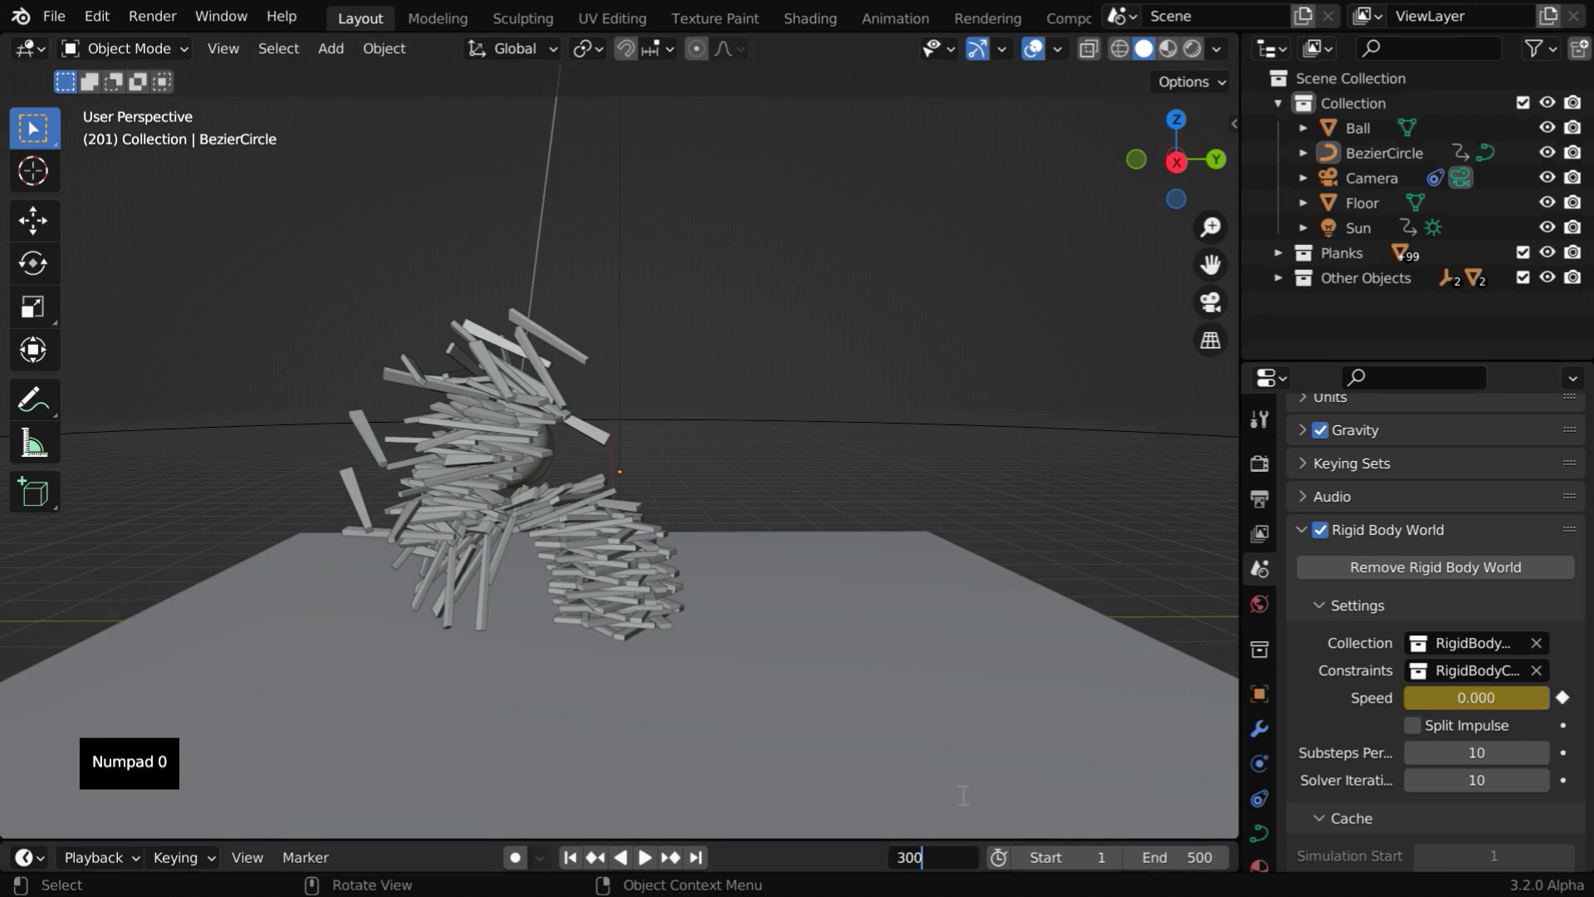
{"action": "key", "text": "Return"}
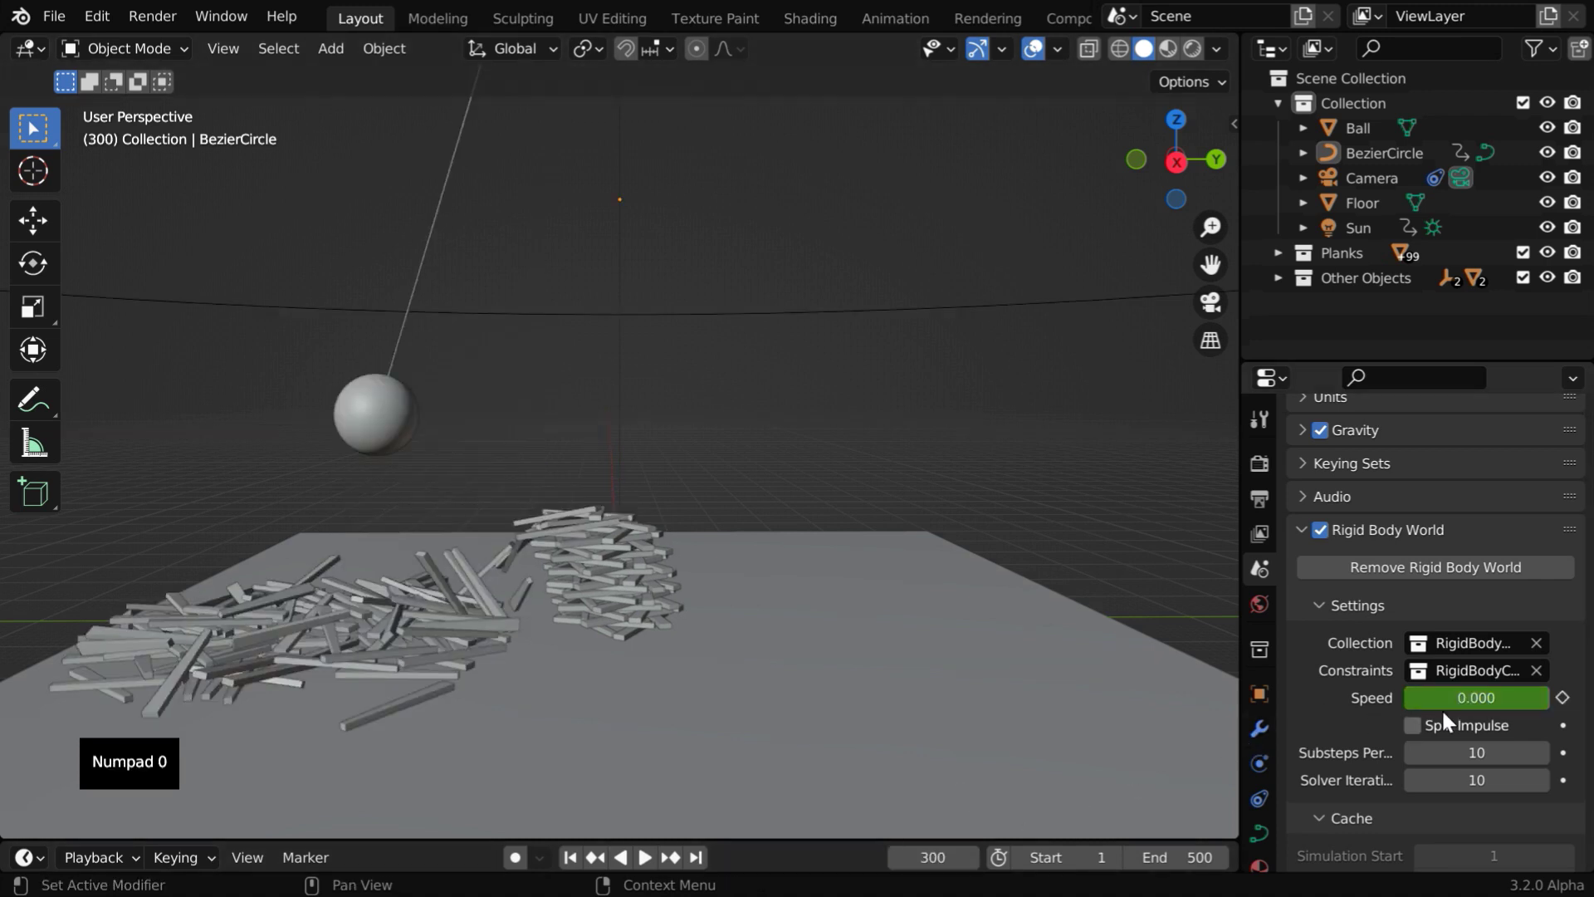
{"action": "left_click", "coordinate": [1563, 698]}
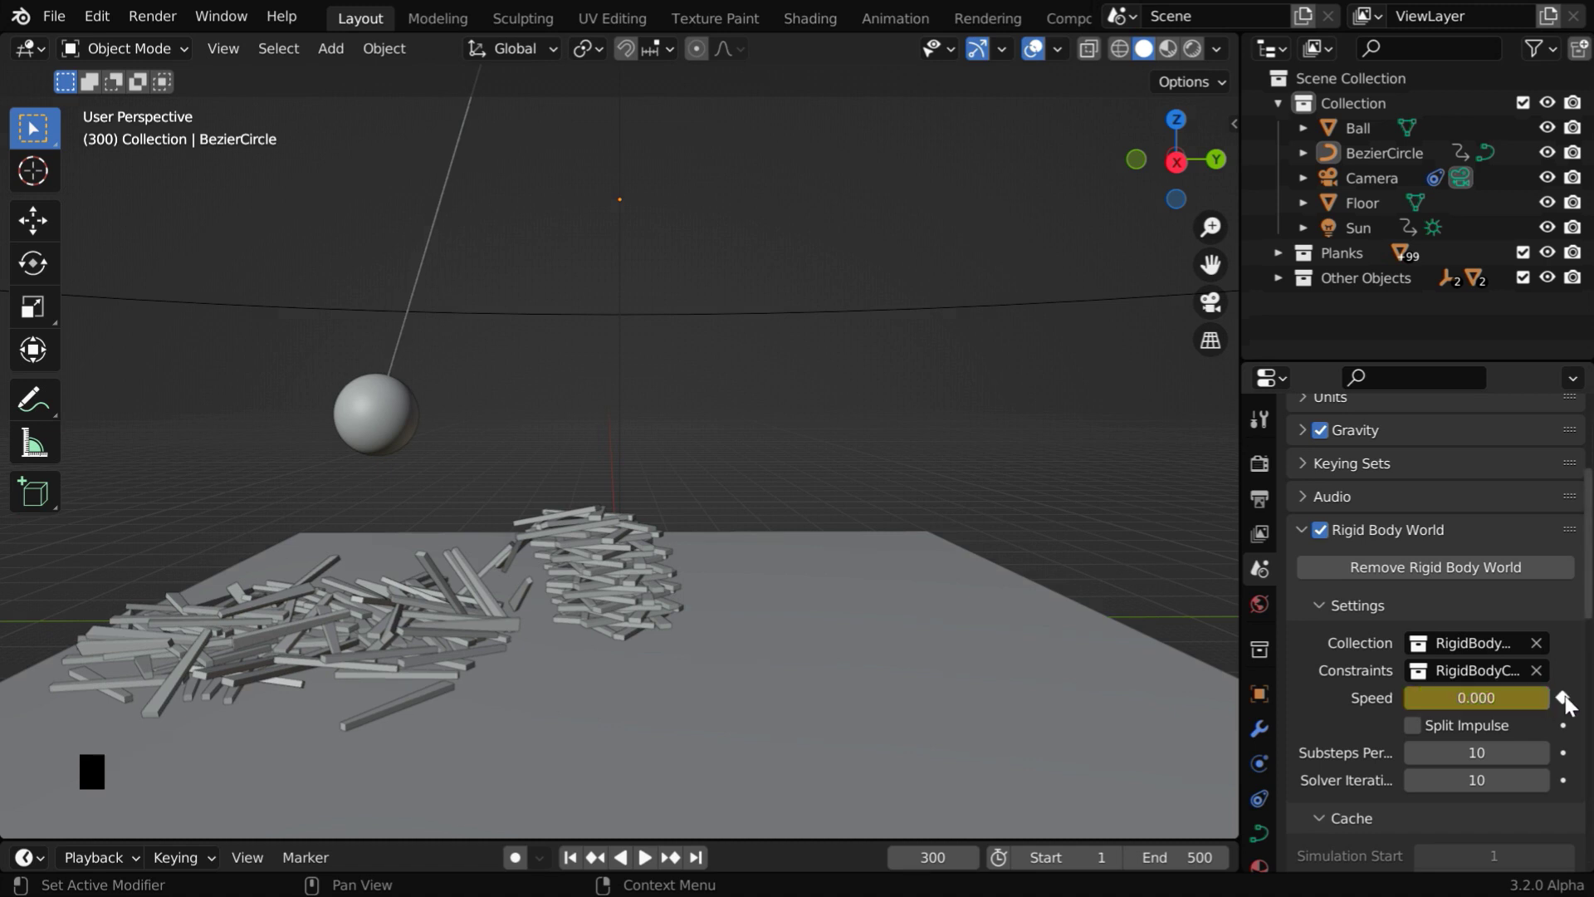
- Keyframe the Rigid Body World speed at 1.000 on frame 301
{"action": "left_click", "coordinate": [971, 857]}
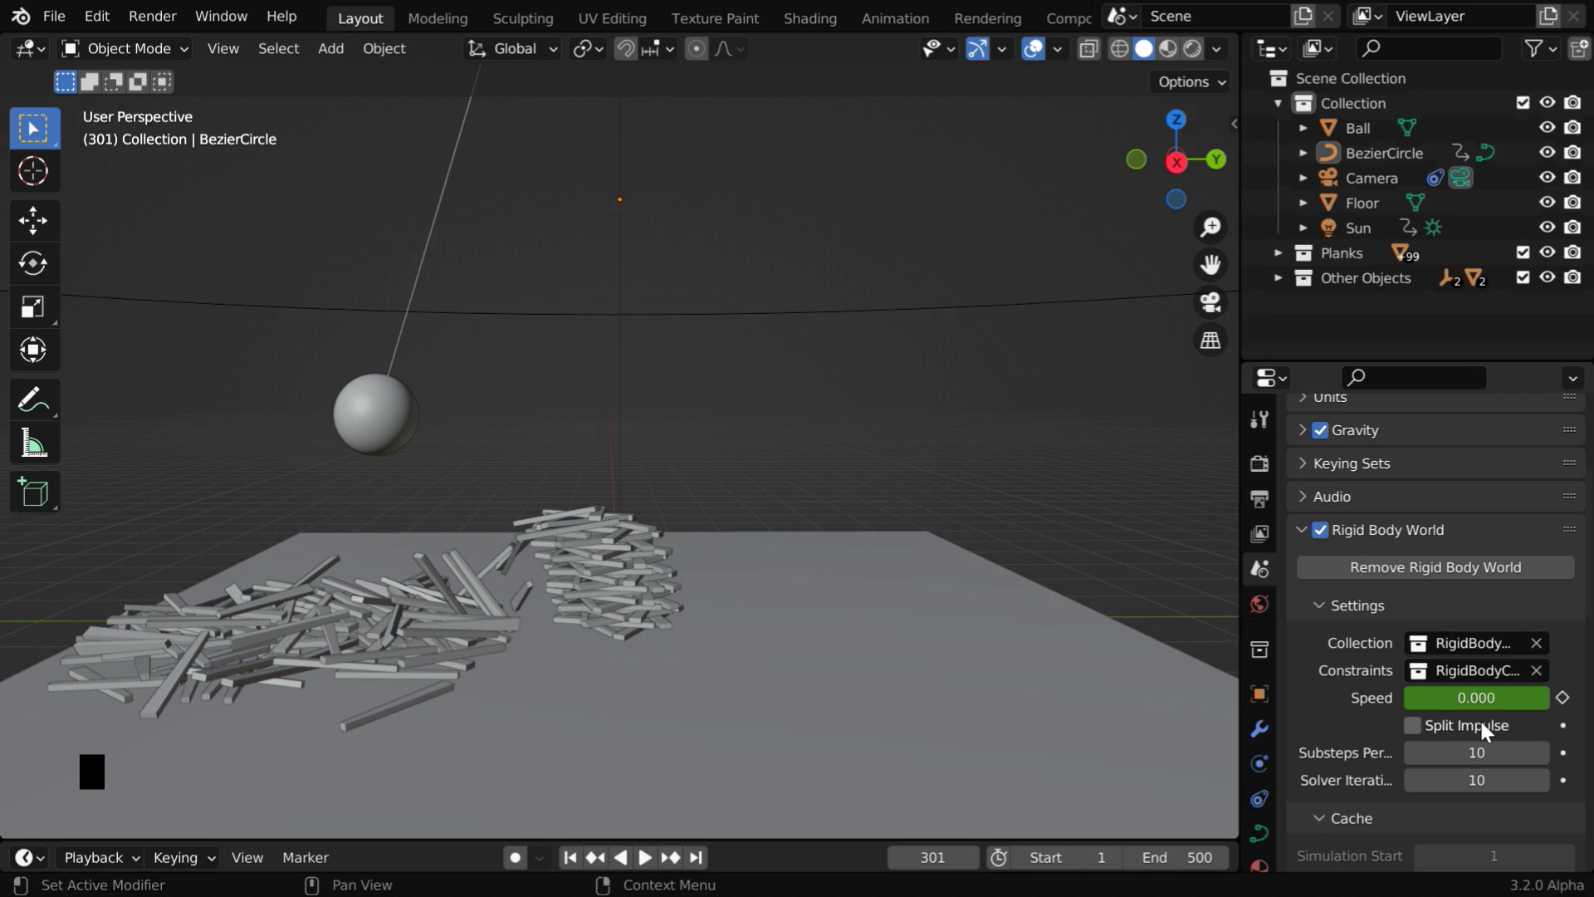
{"action": "left_click", "coordinate": [1491, 697]}
{"action": "type", "text": "1"}
{"action": "key", "text": "Return"}
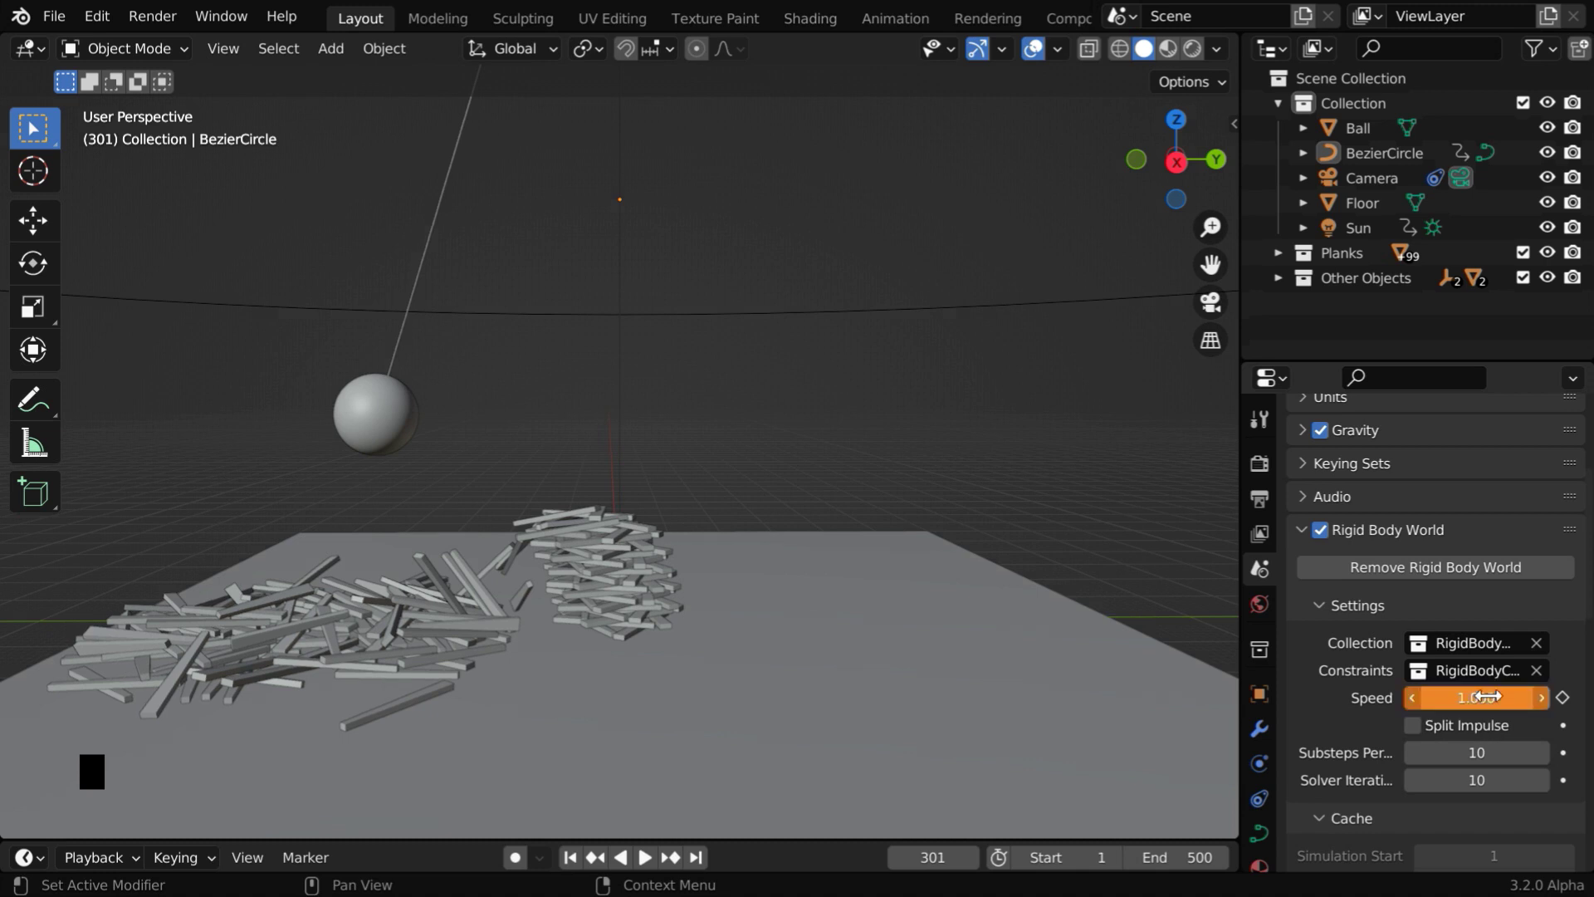
{"action": "left_click", "coordinate": [1562, 697]}
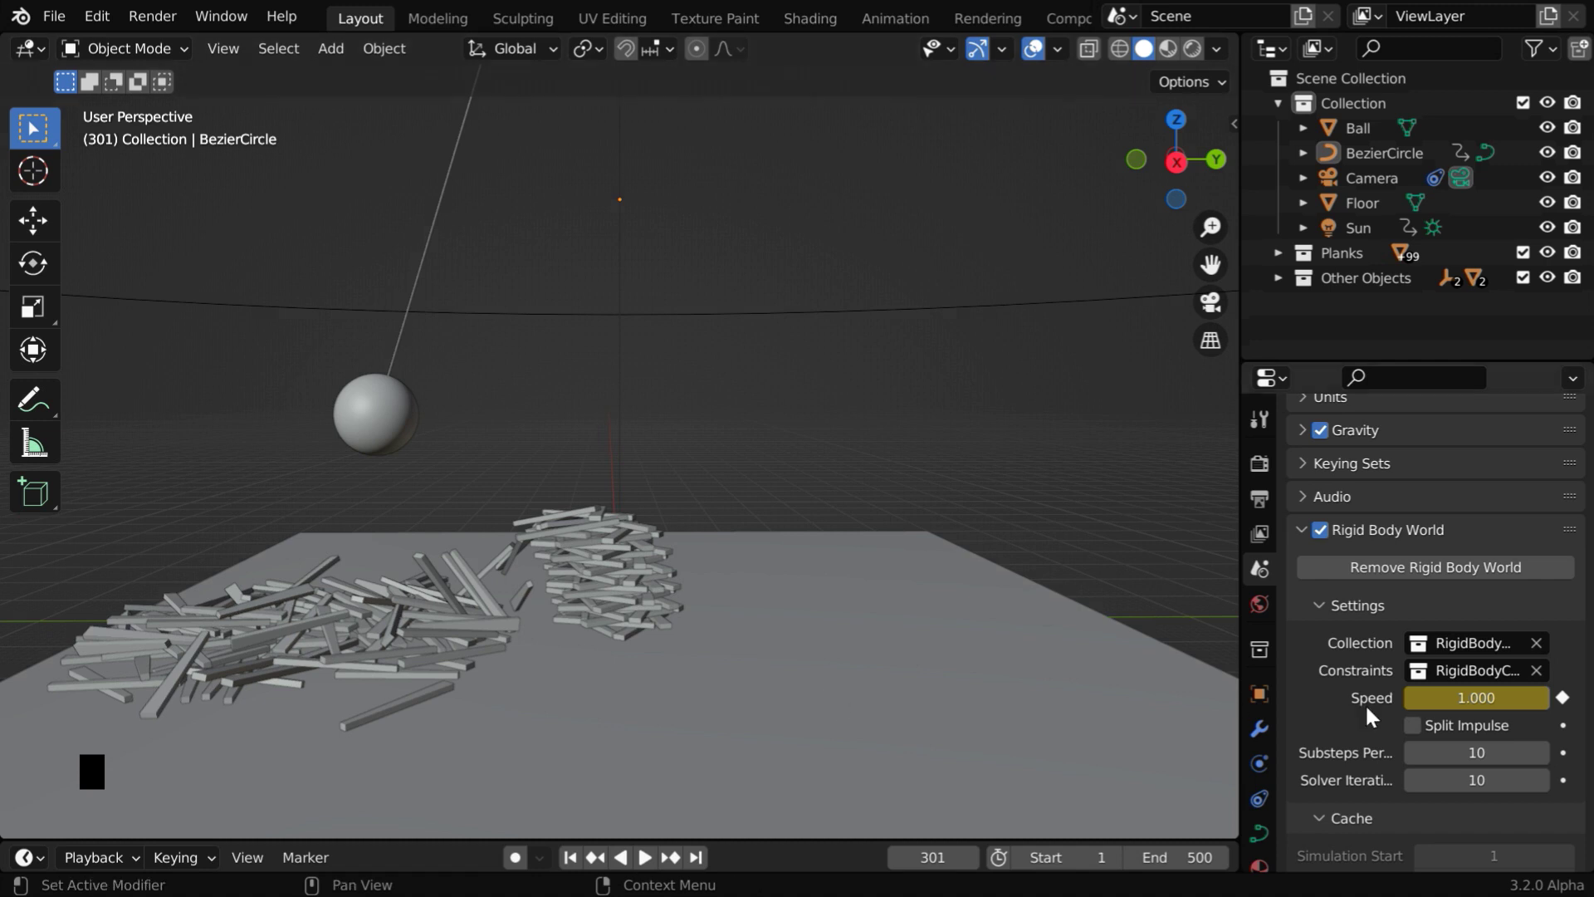
- Delete all existing rigid body bakes and bake the simulation again with the animated speed
{"action": "scroll", "coordinate": [1500, 708], "scroll_direction": "down", "scroll_amount": 10}
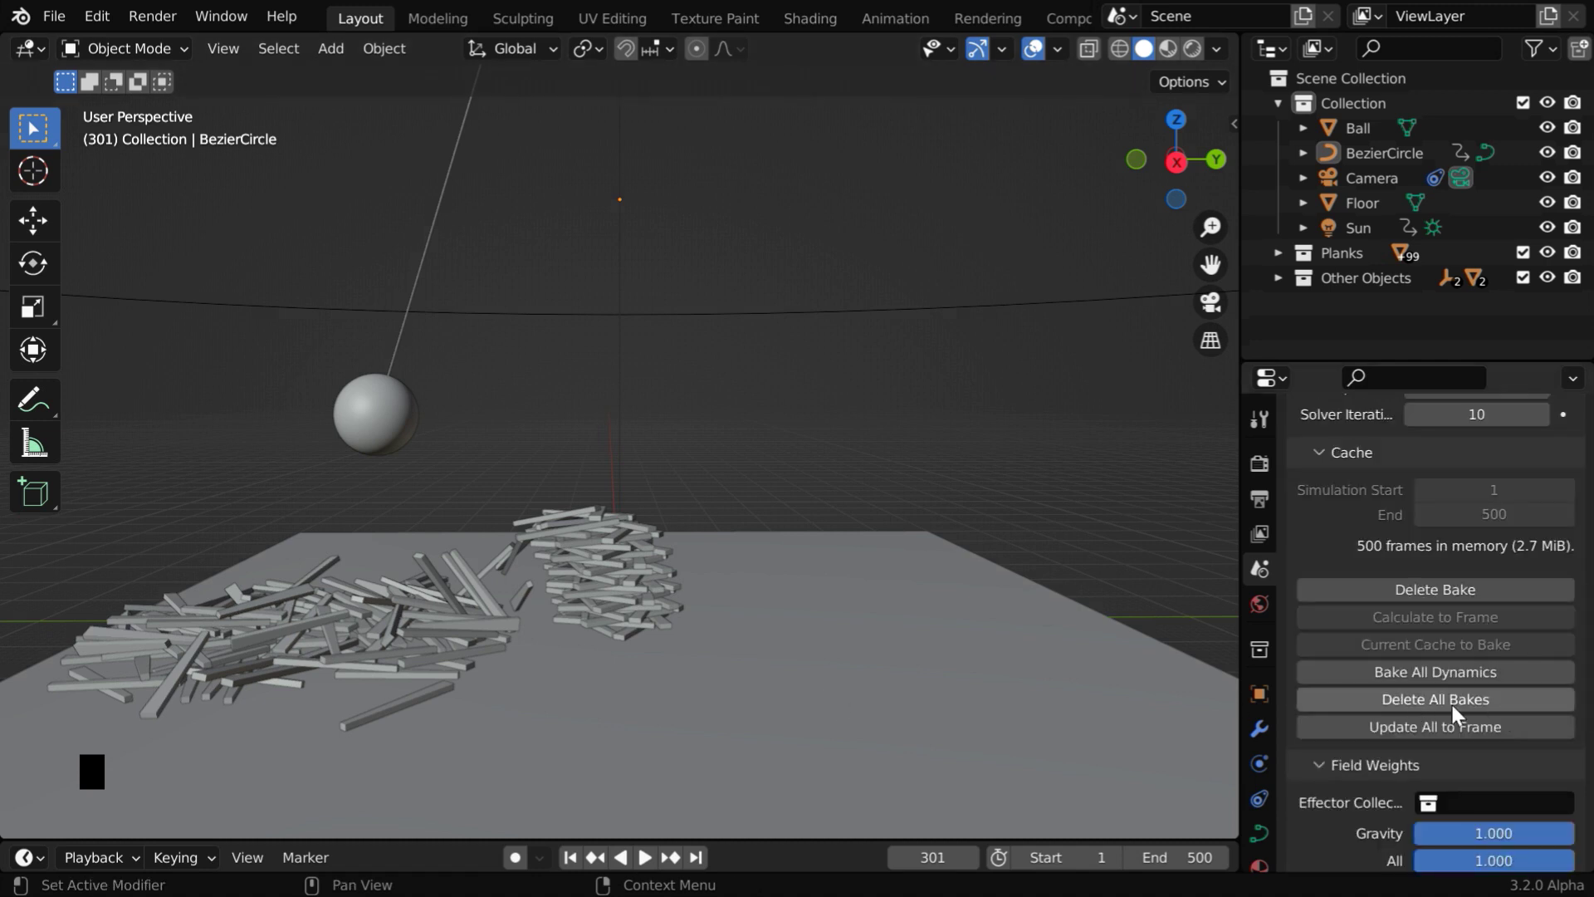
{"action": "left_click", "coordinate": [1451, 702]}
{"action": "left_click", "coordinate": [1462, 583]}
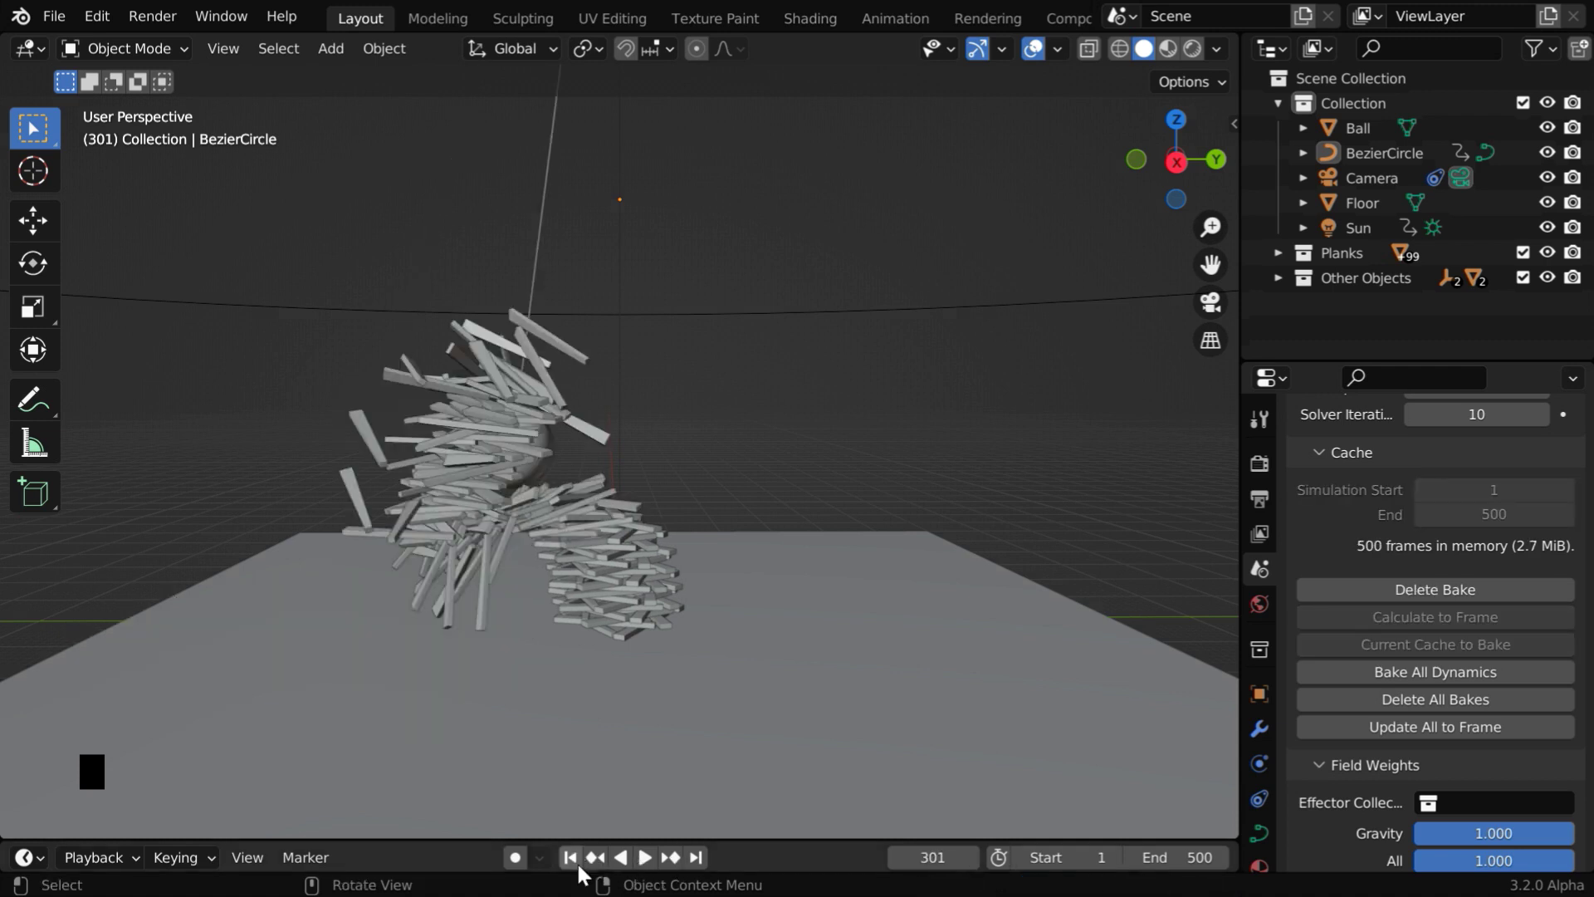
- Play the rebaked tower collapse from frame 1 through the freeze and pause it near the end
{"action": "left_click", "coordinate": [579, 866]}
{"action": "left_click", "coordinate": [650, 862]}
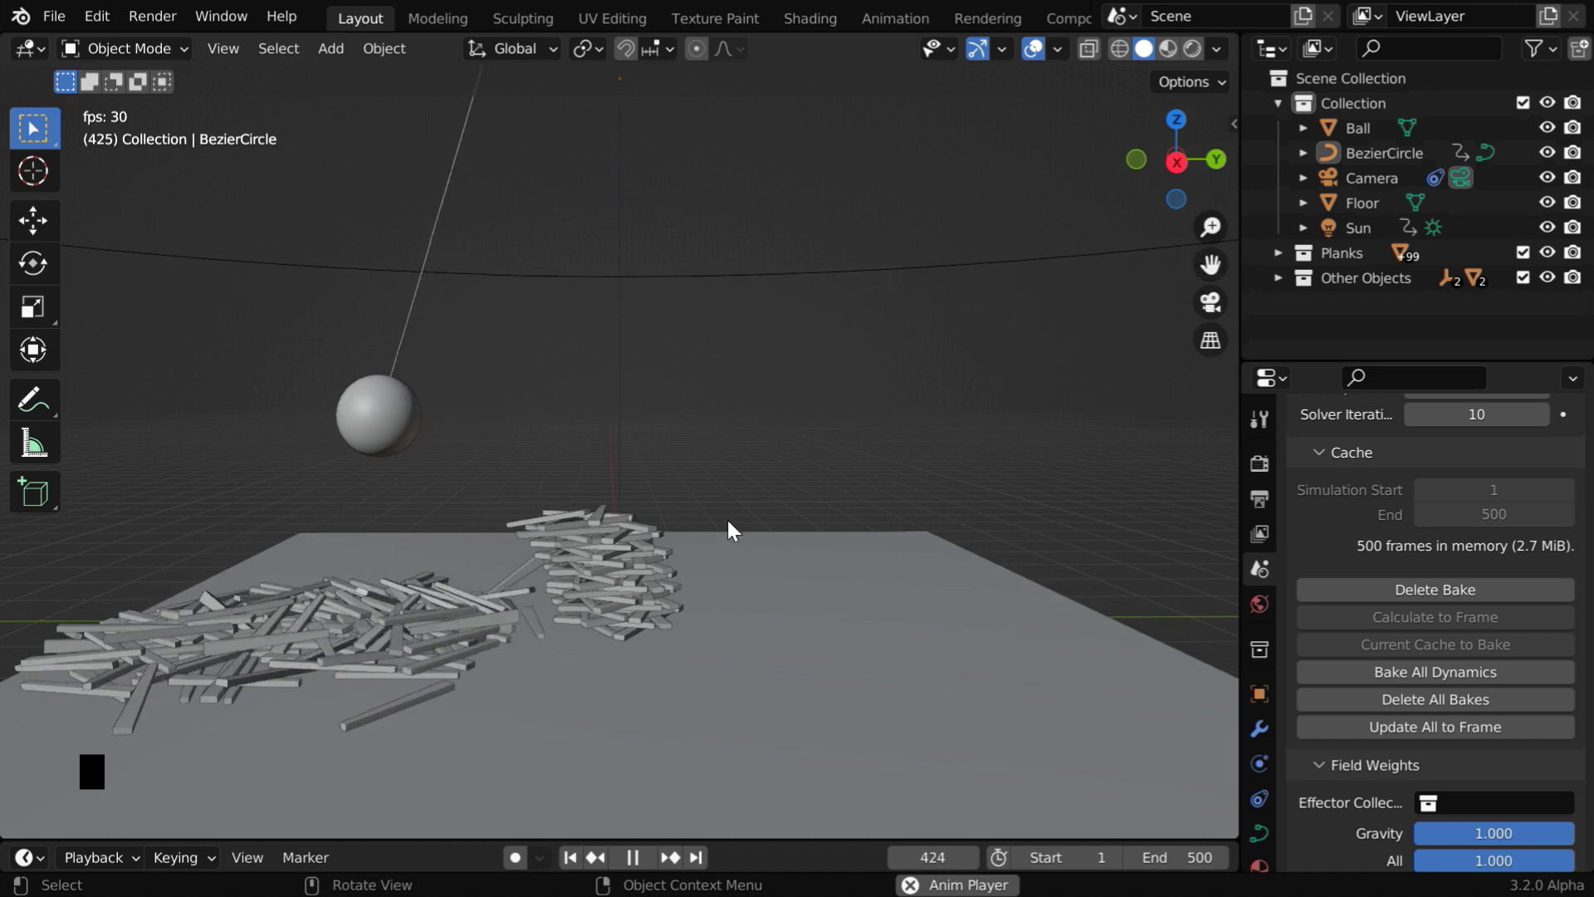
{"action": "left_click", "coordinate": [635, 859]}
- Select the camera and keyframe its Follow Path constraint's Offset Factor at 0.000 on frame 220
{"action": "middle_click_drag", "start_coordinate": [758, 241], "coordinate": [797, 670], "text": "ctrl"}
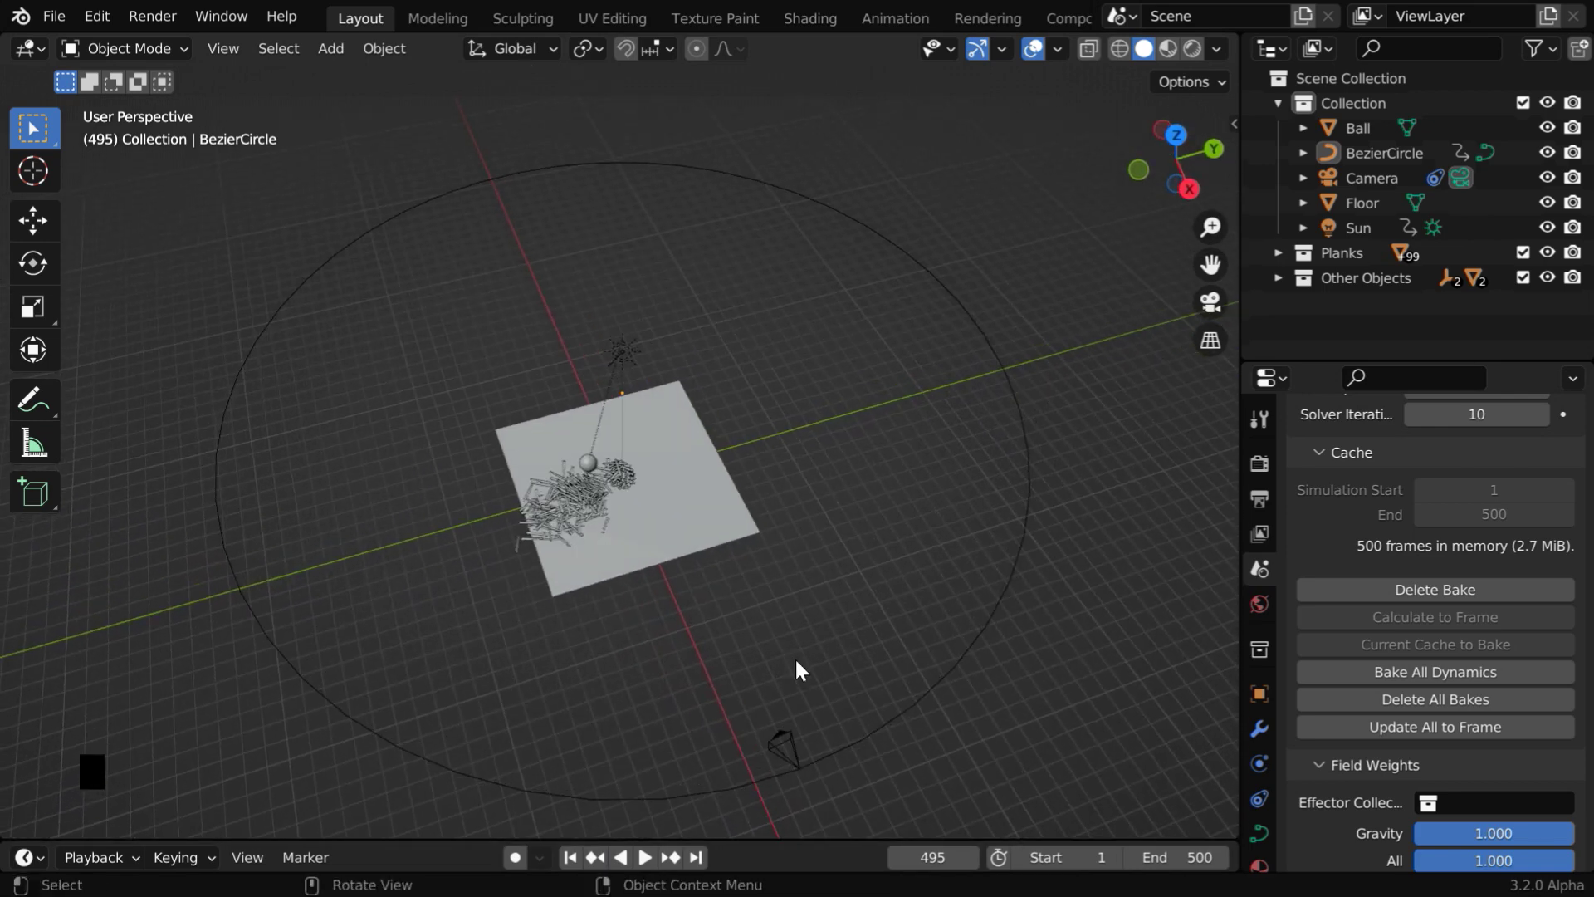
{"action": "left_click", "coordinate": [780, 754]}
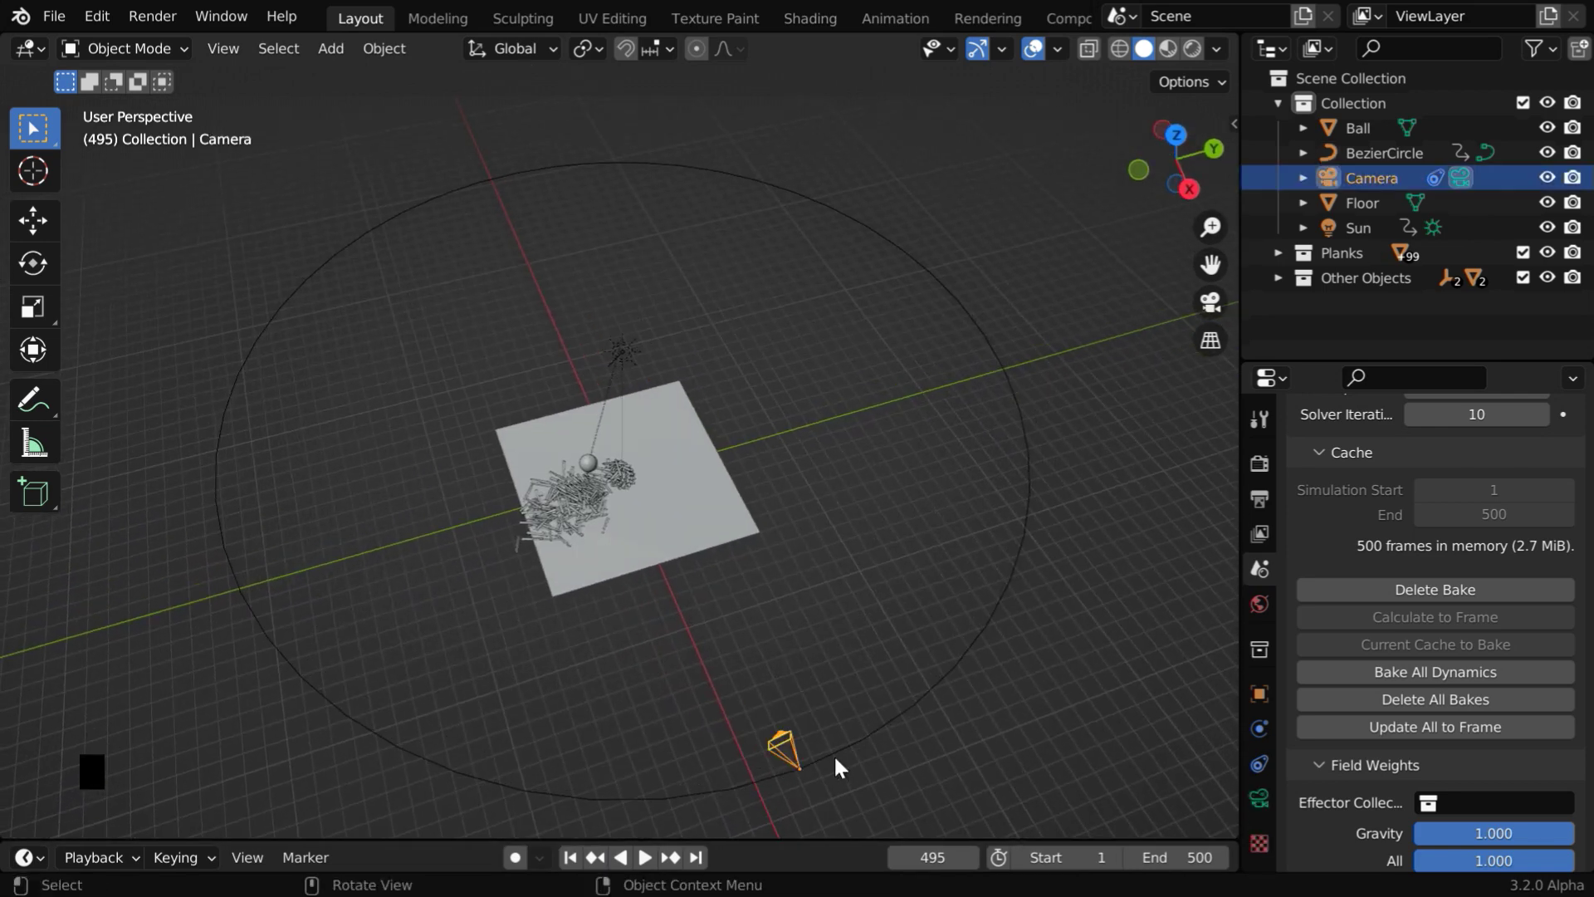
{"action": "left_click", "coordinate": [1258, 764]}
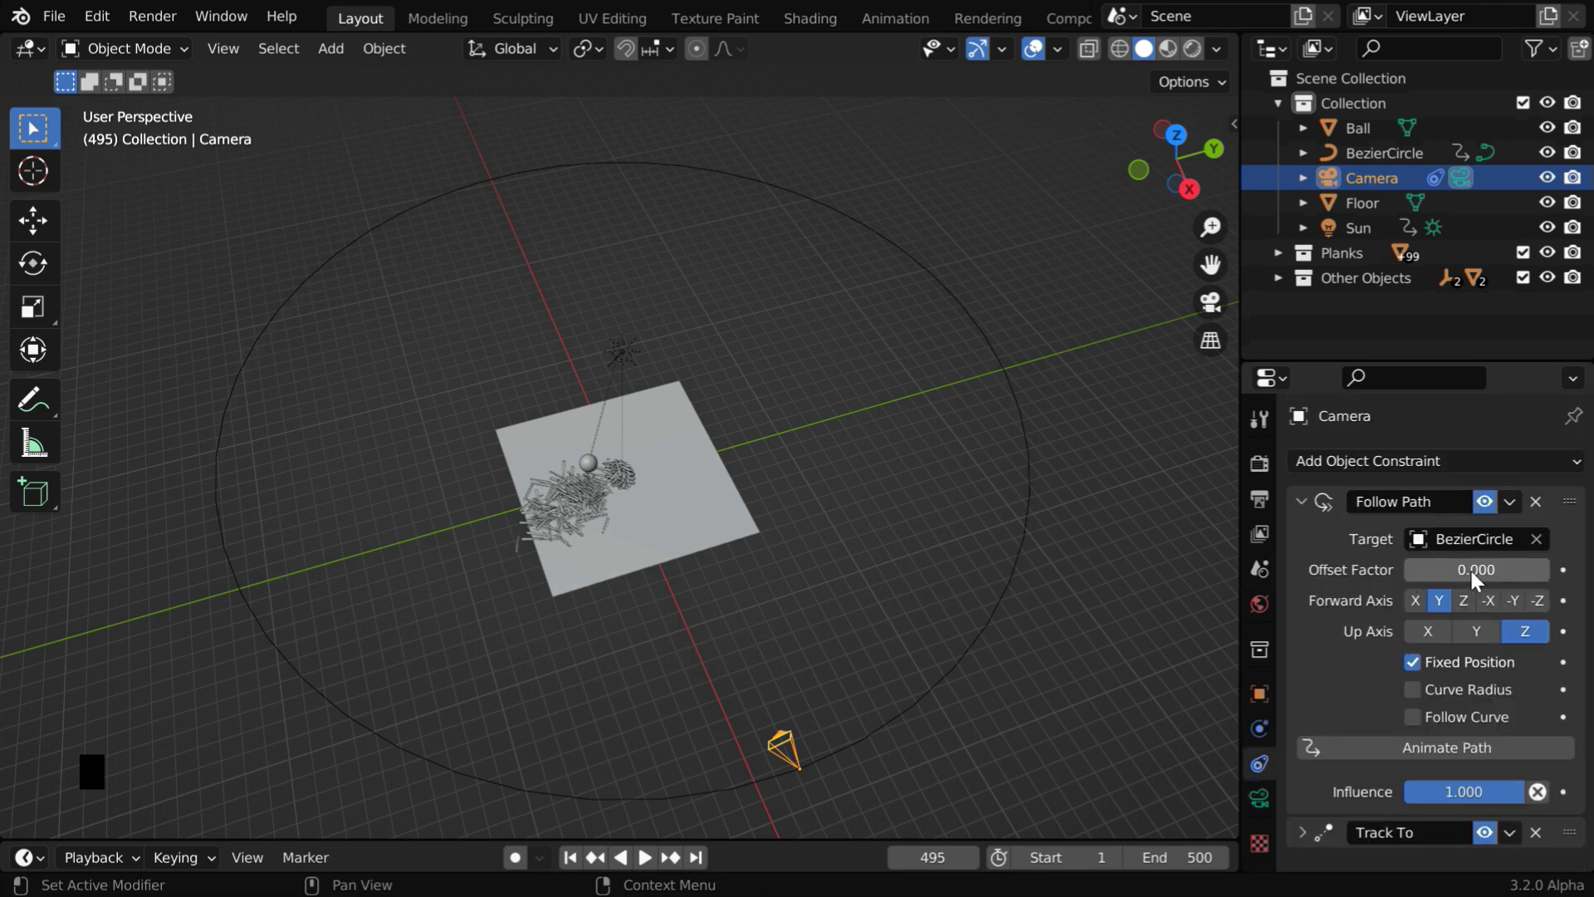
{"action": "left_click", "coordinate": [938, 856]}
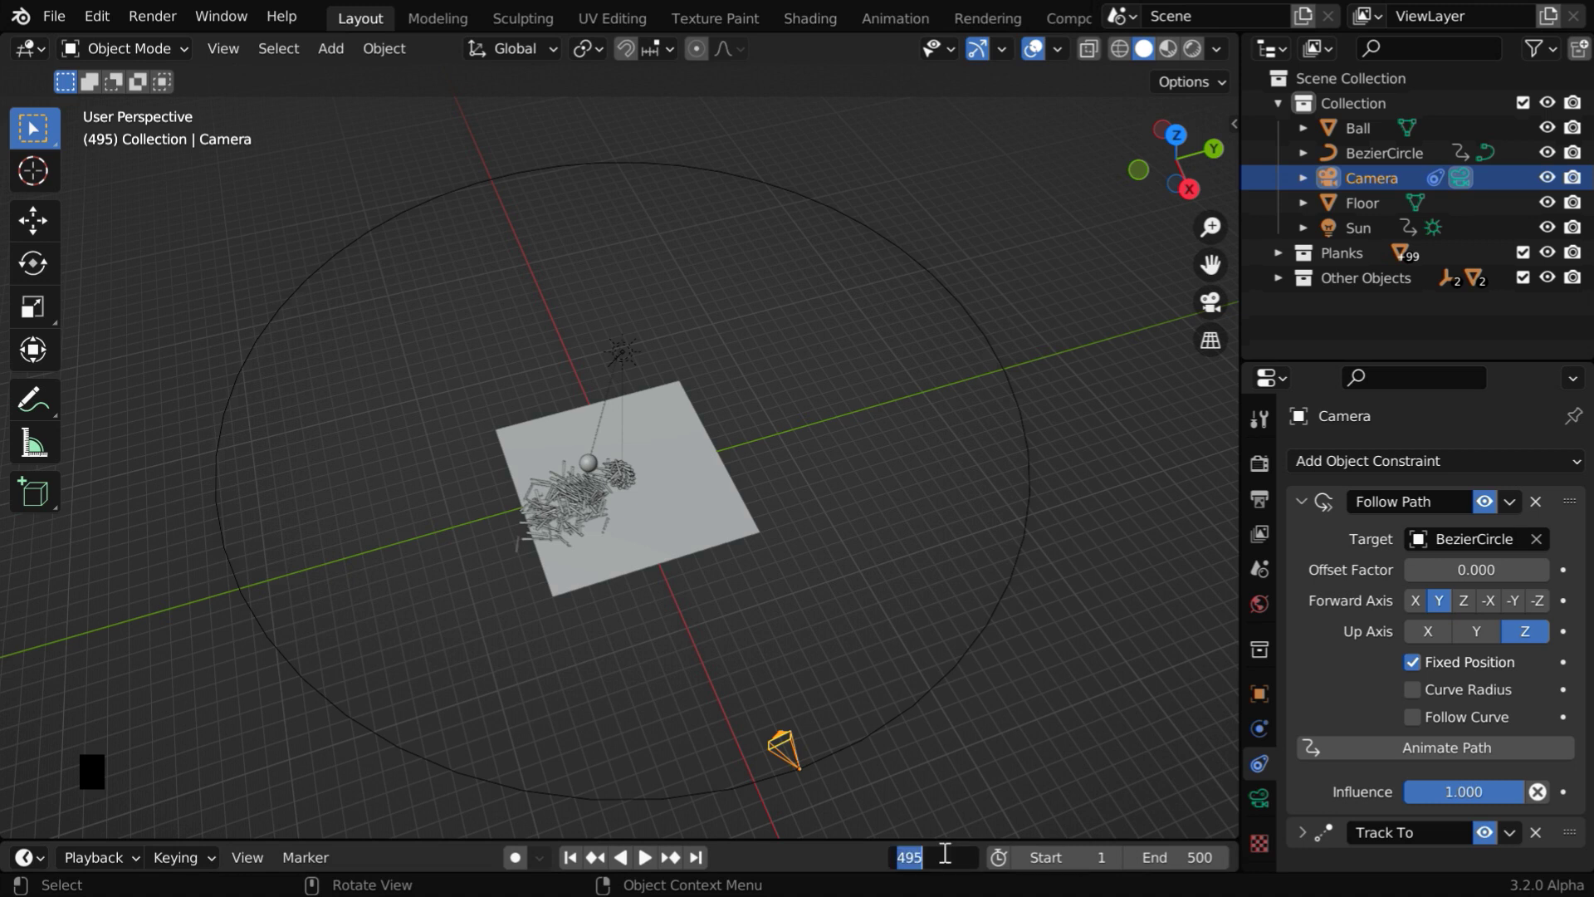
{"action": "type", "text": "220"}
{"action": "key", "text": "Return"}
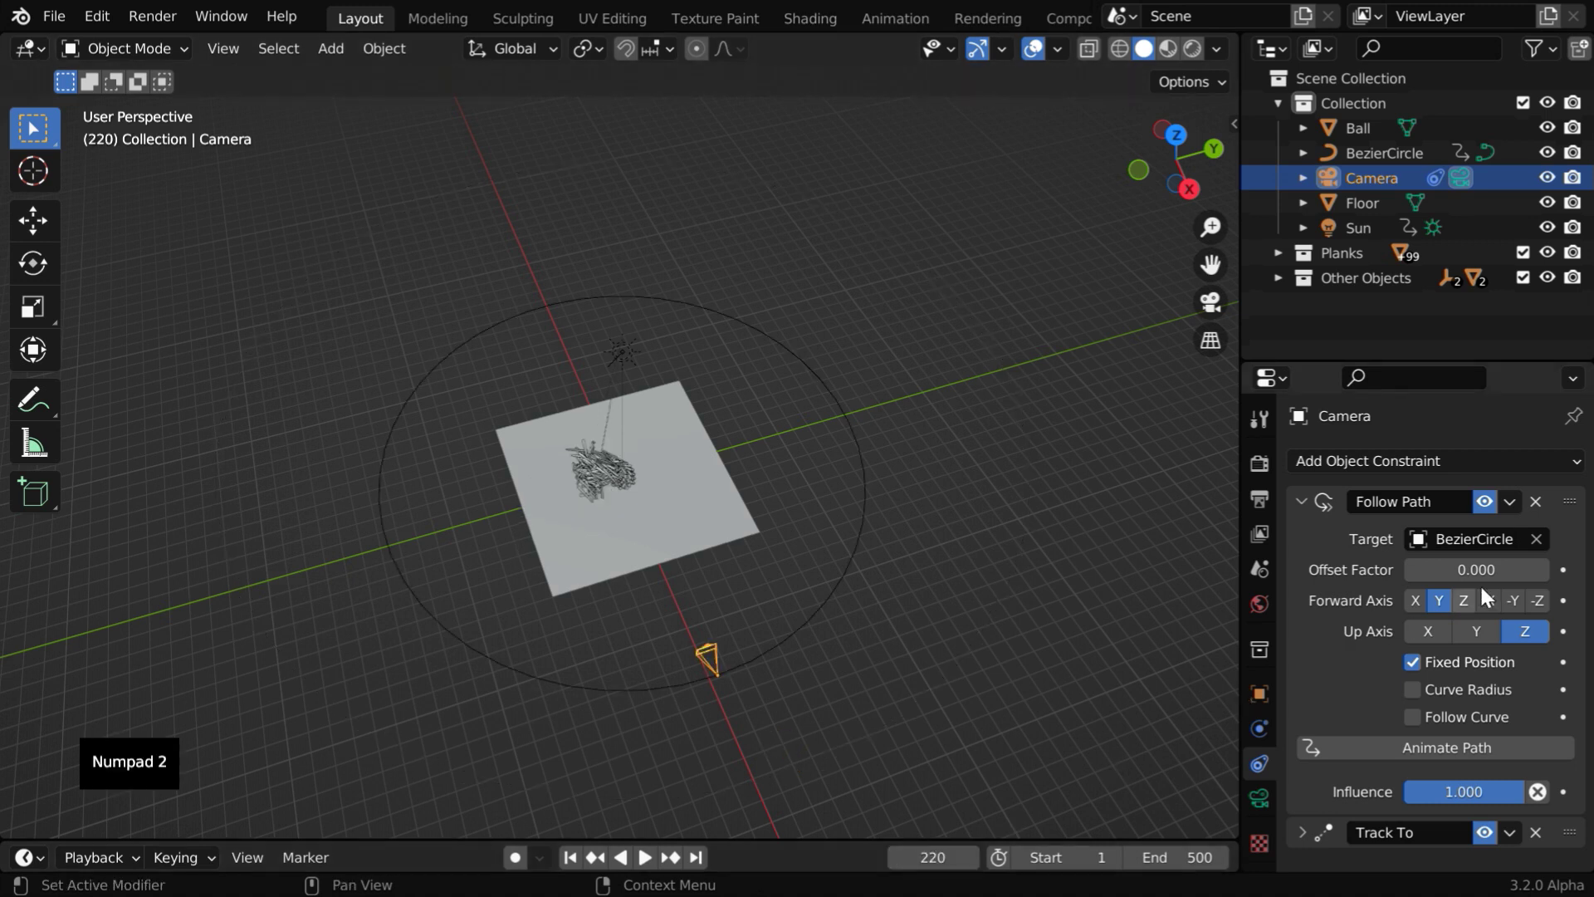
{"action": "left_click", "coordinate": [1562, 570]}
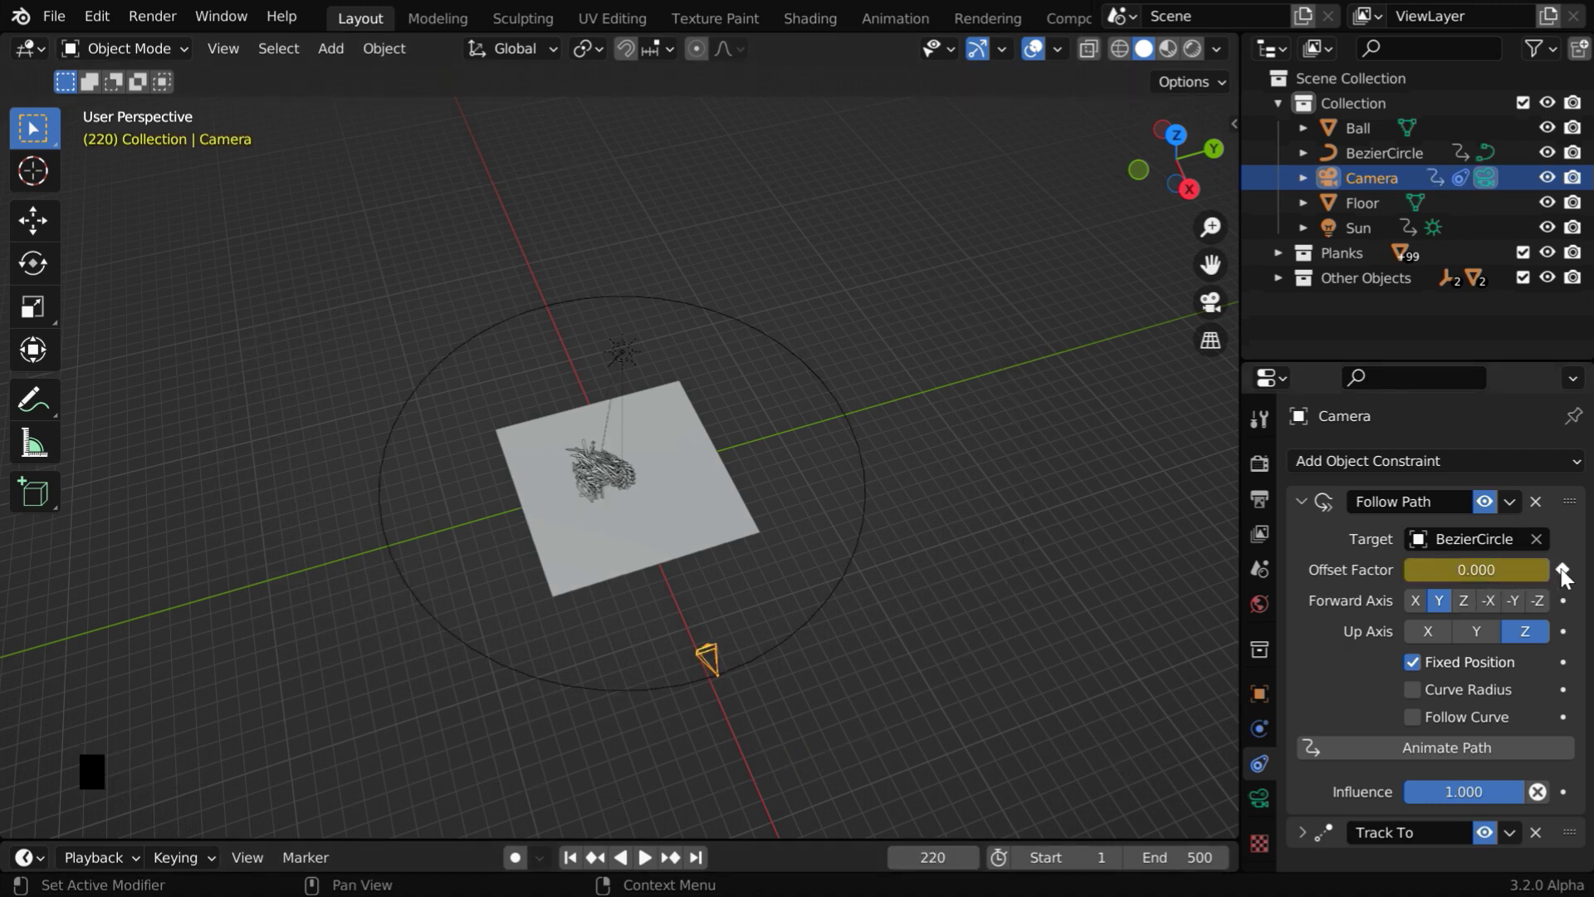
- Keyframe the camera's Follow Path Offset Factor at 0.356 on frame 300, checking the framing through the camera
{"action": "left_click", "coordinate": [940, 855]}
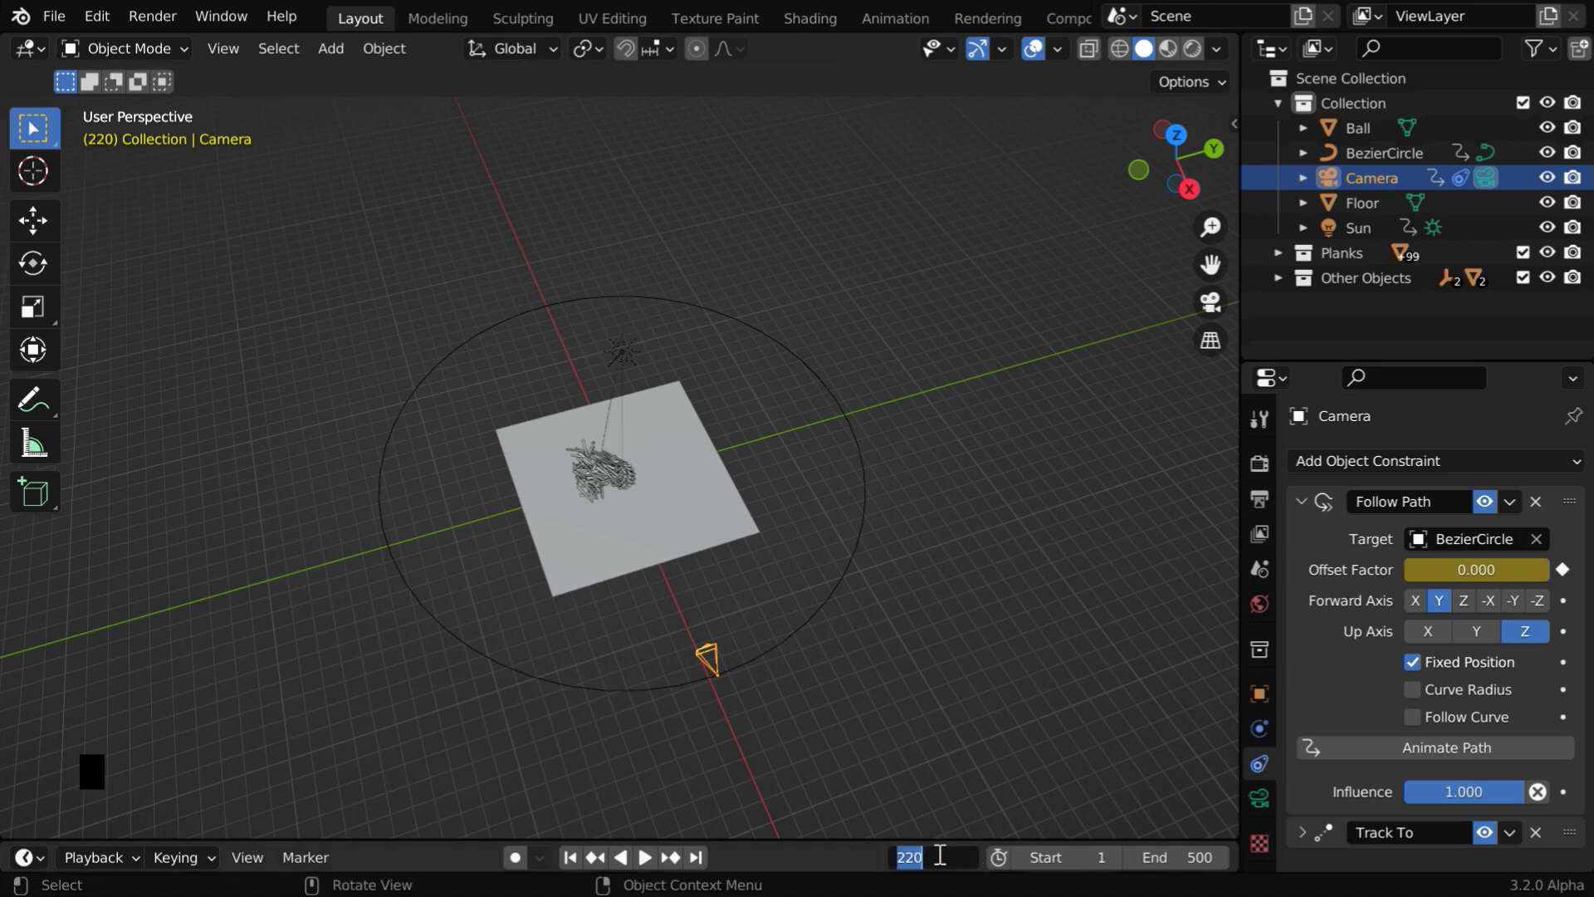
{"action": "type", "text": "300"}
{"action": "key", "text": "Return"}
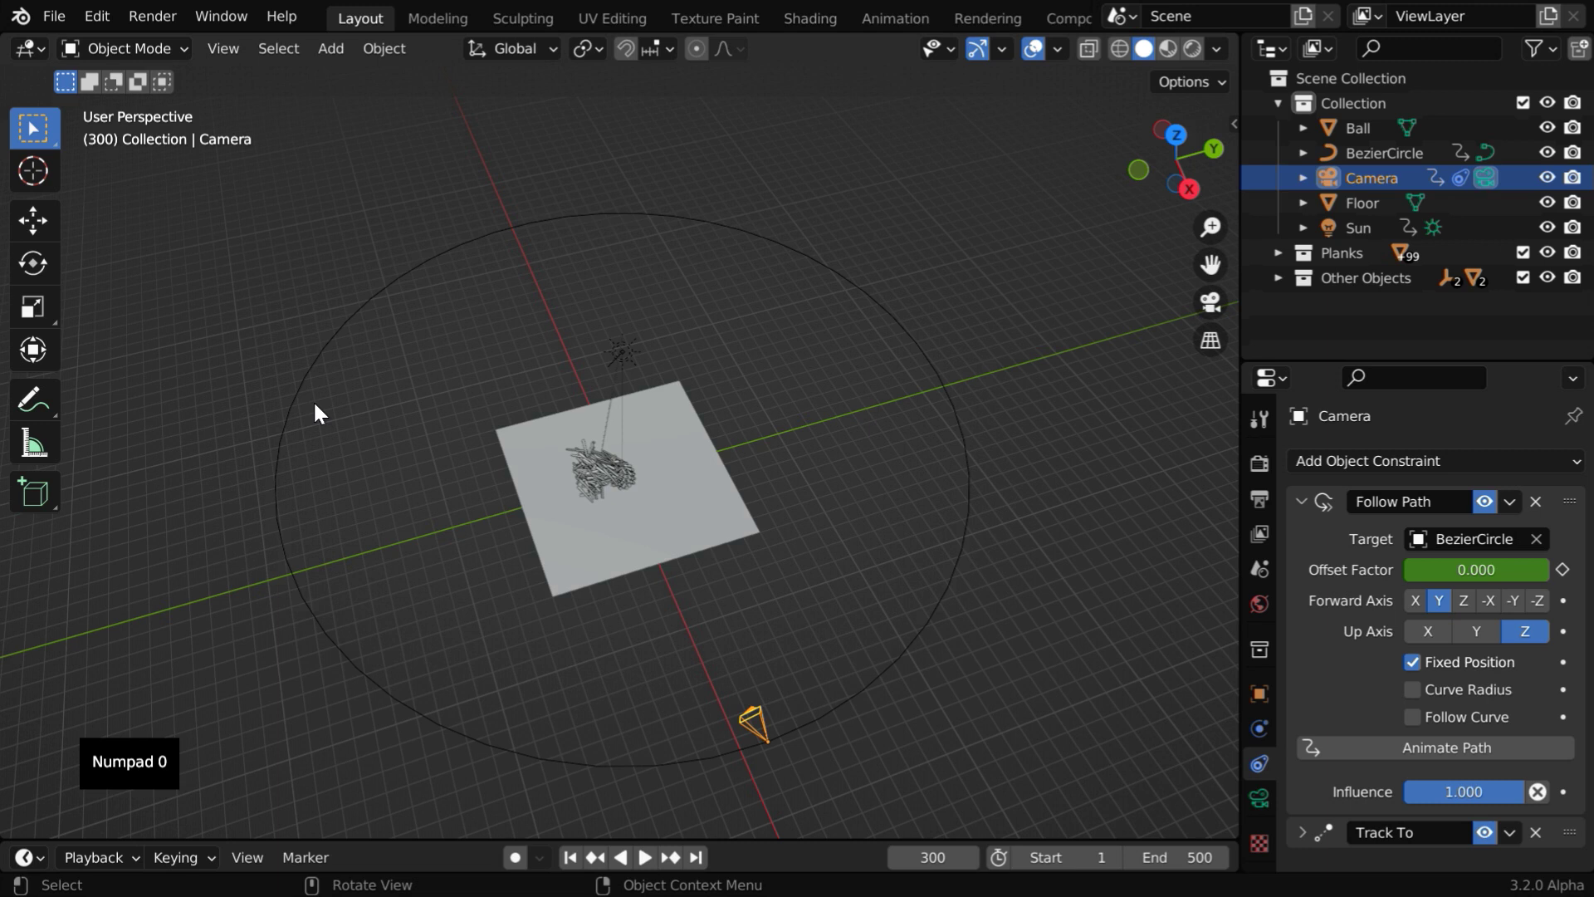
{"action": "left_click_drag", "start_coordinate": [1462, 569], "coordinate": [1573, 570]}
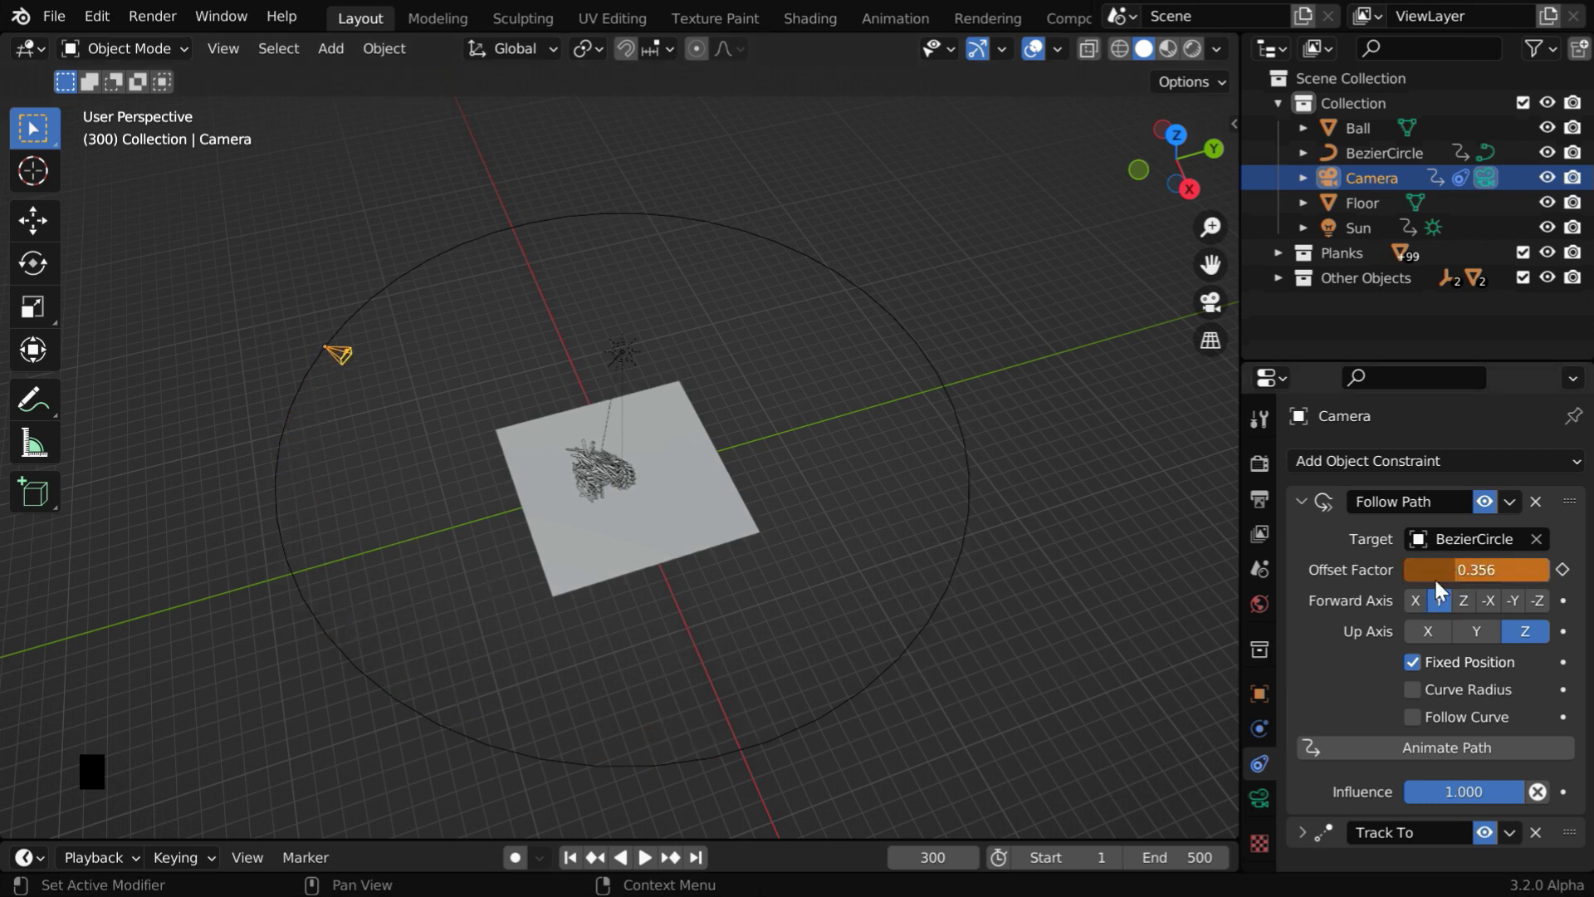
{"action": "left_click", "coordinate": [1211, 304]}
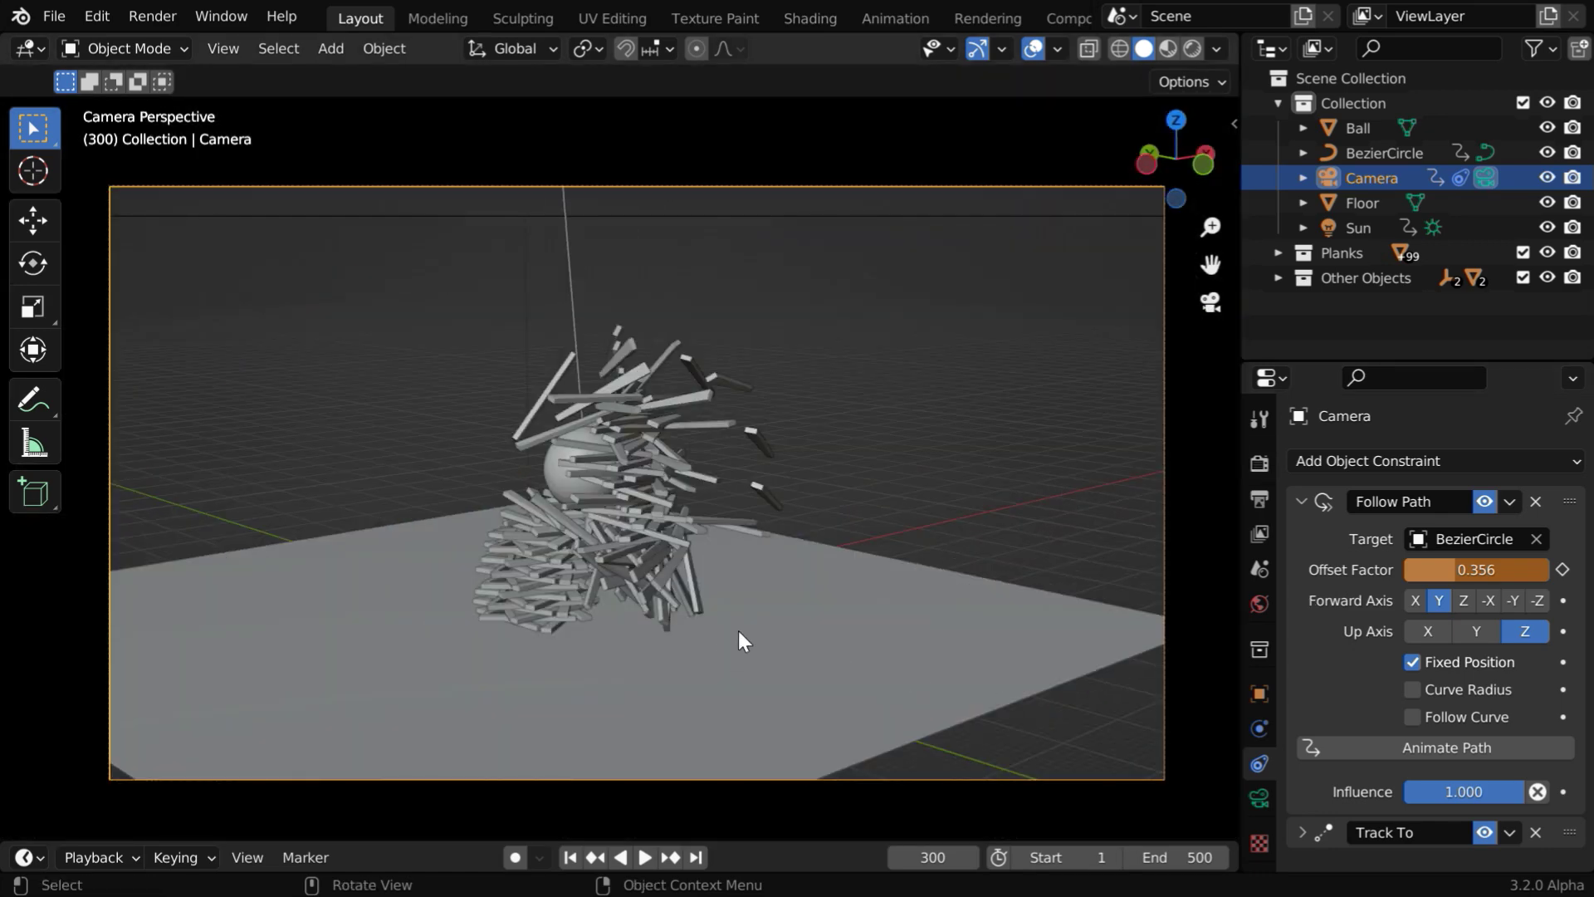
{"action": "left_click", "coordinate": [1562, 569]}
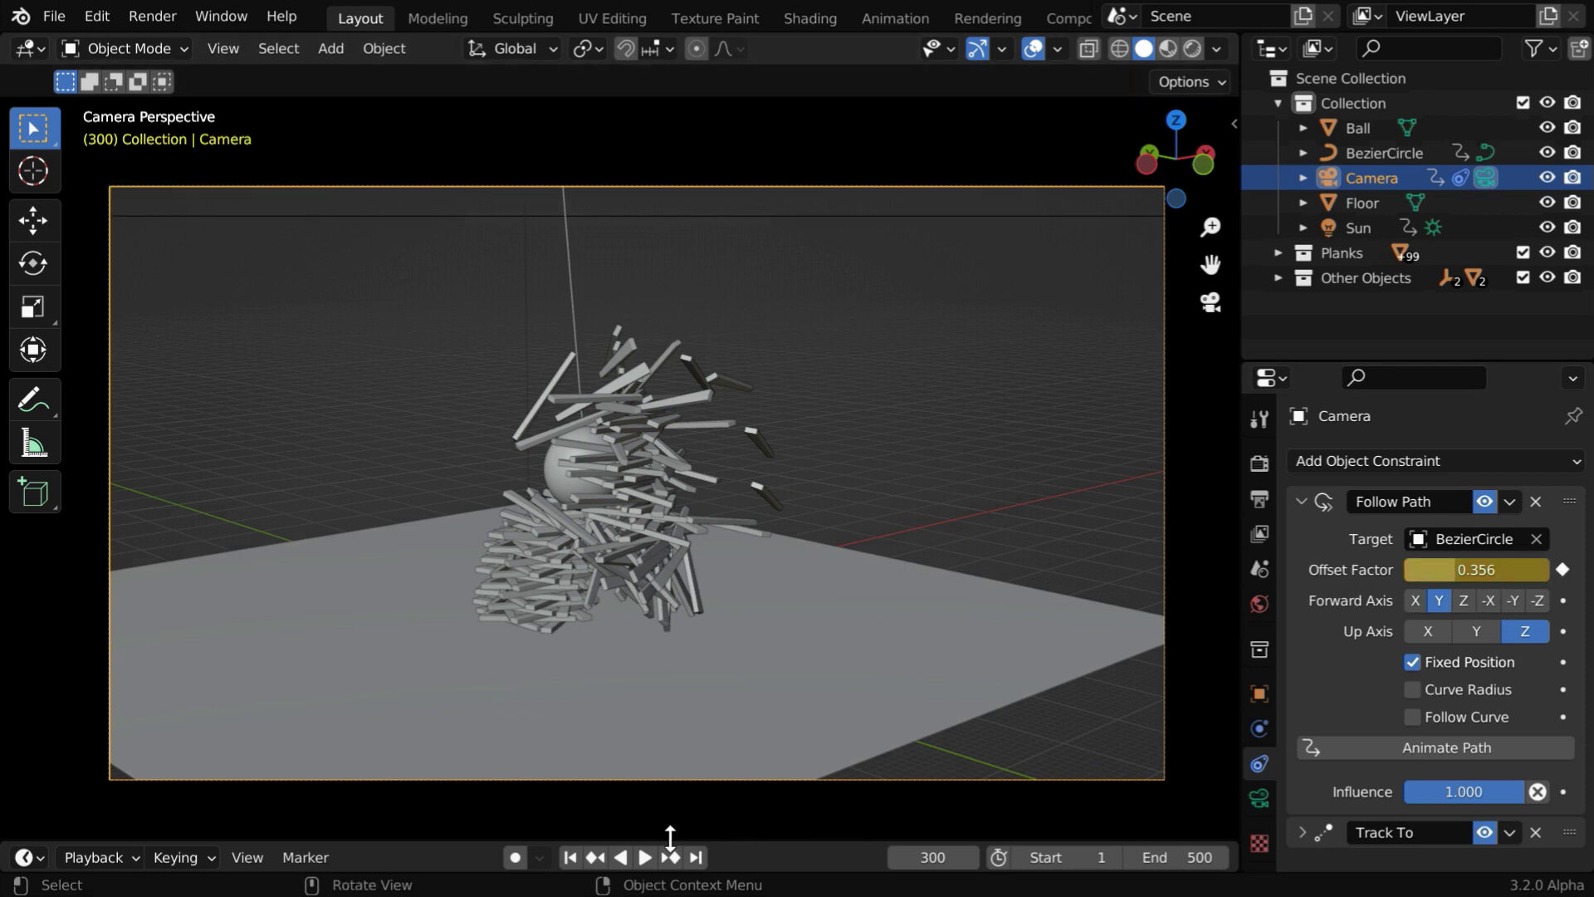
- Play the animation from frame 1 in camera view to check the camera's orbit around the frozen collapse
{"action": "left_click", "coordinate": [569, 857]}
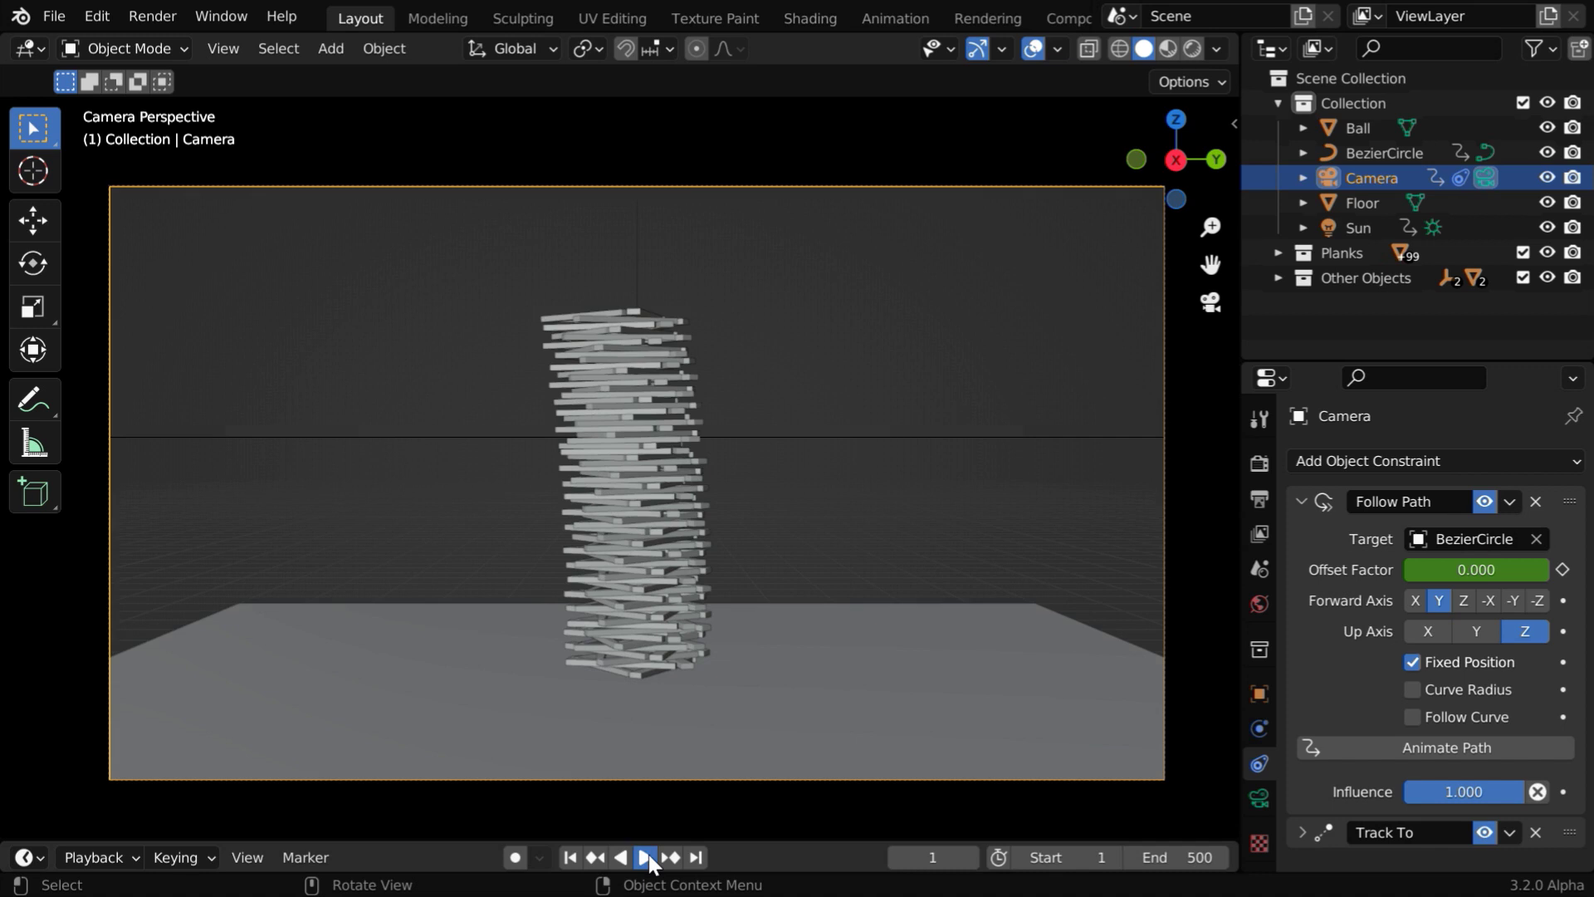
{"action": "left_click", "coordinate": [645, 856]}
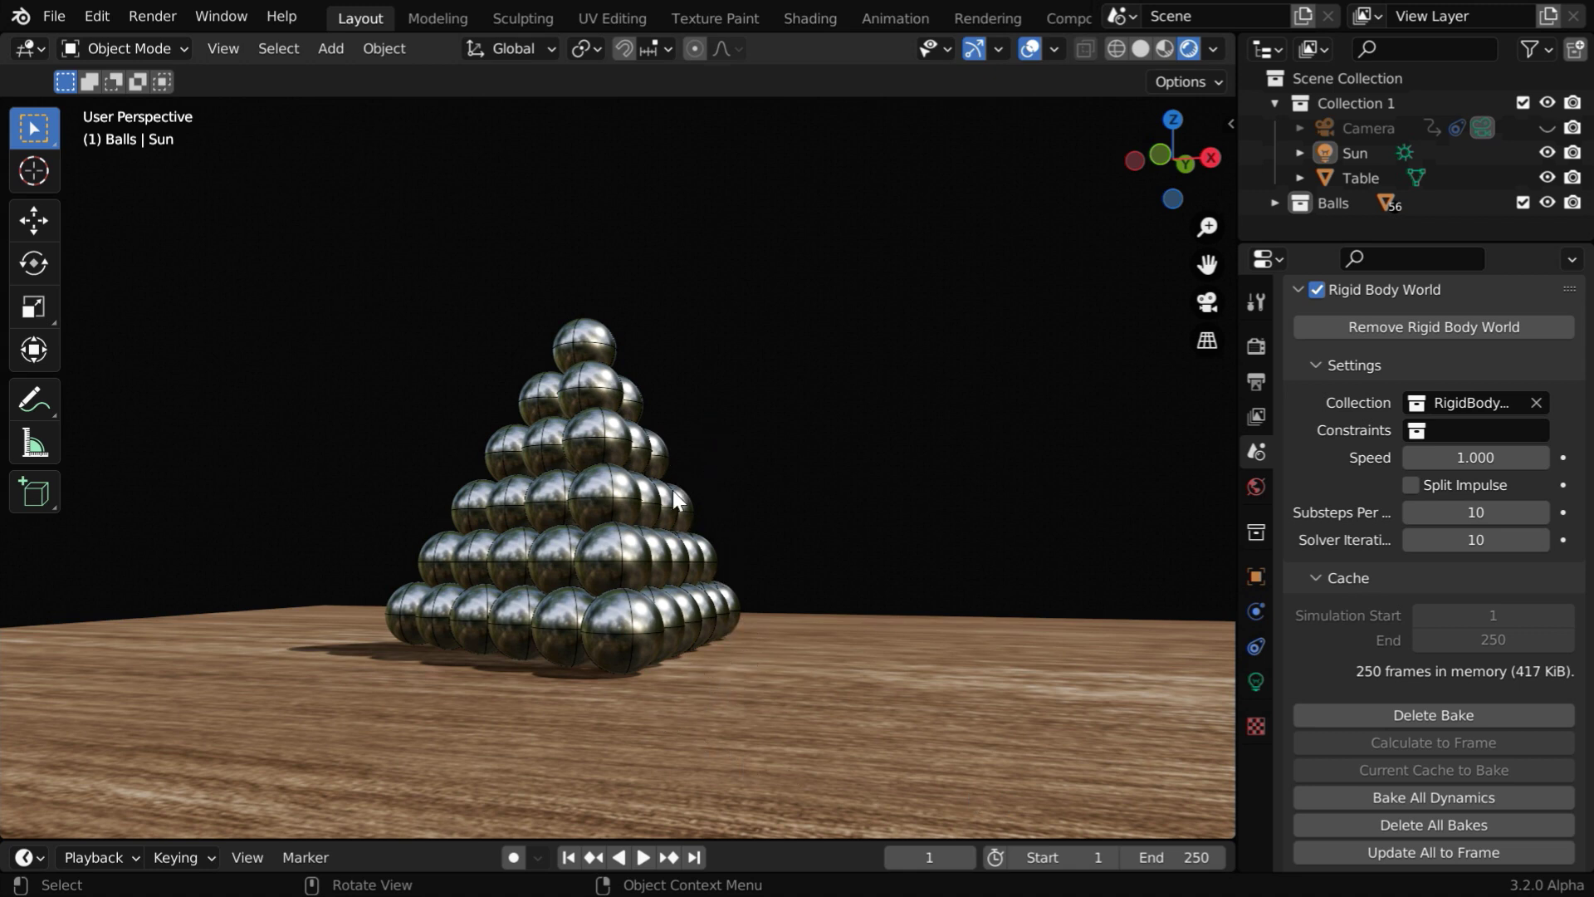
- Play the ball pyramid simulation and pause it at frame 93, with the balls spread over the table
{"action": "left_click", "coordinate": [645, 857]}
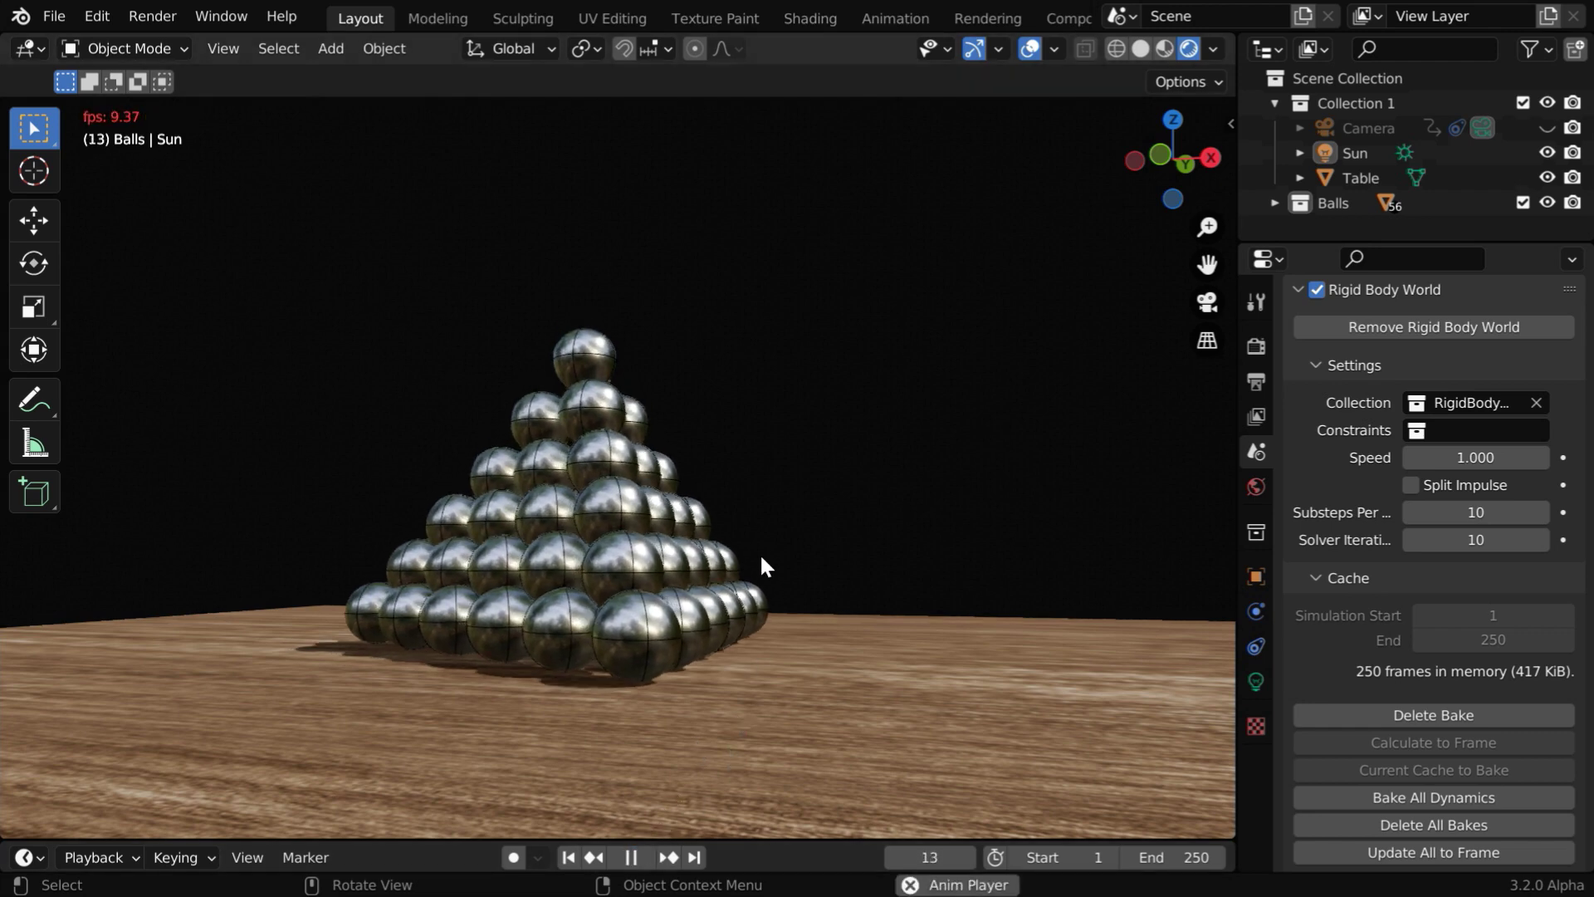
{"action": "middle_click_drag", "start_coordinate": [744, 467], "coordinate": [754, 674]}
{"action": "middle_click_drag", "start_coordinate": [720, 586], "coordinate": [725, 684]}
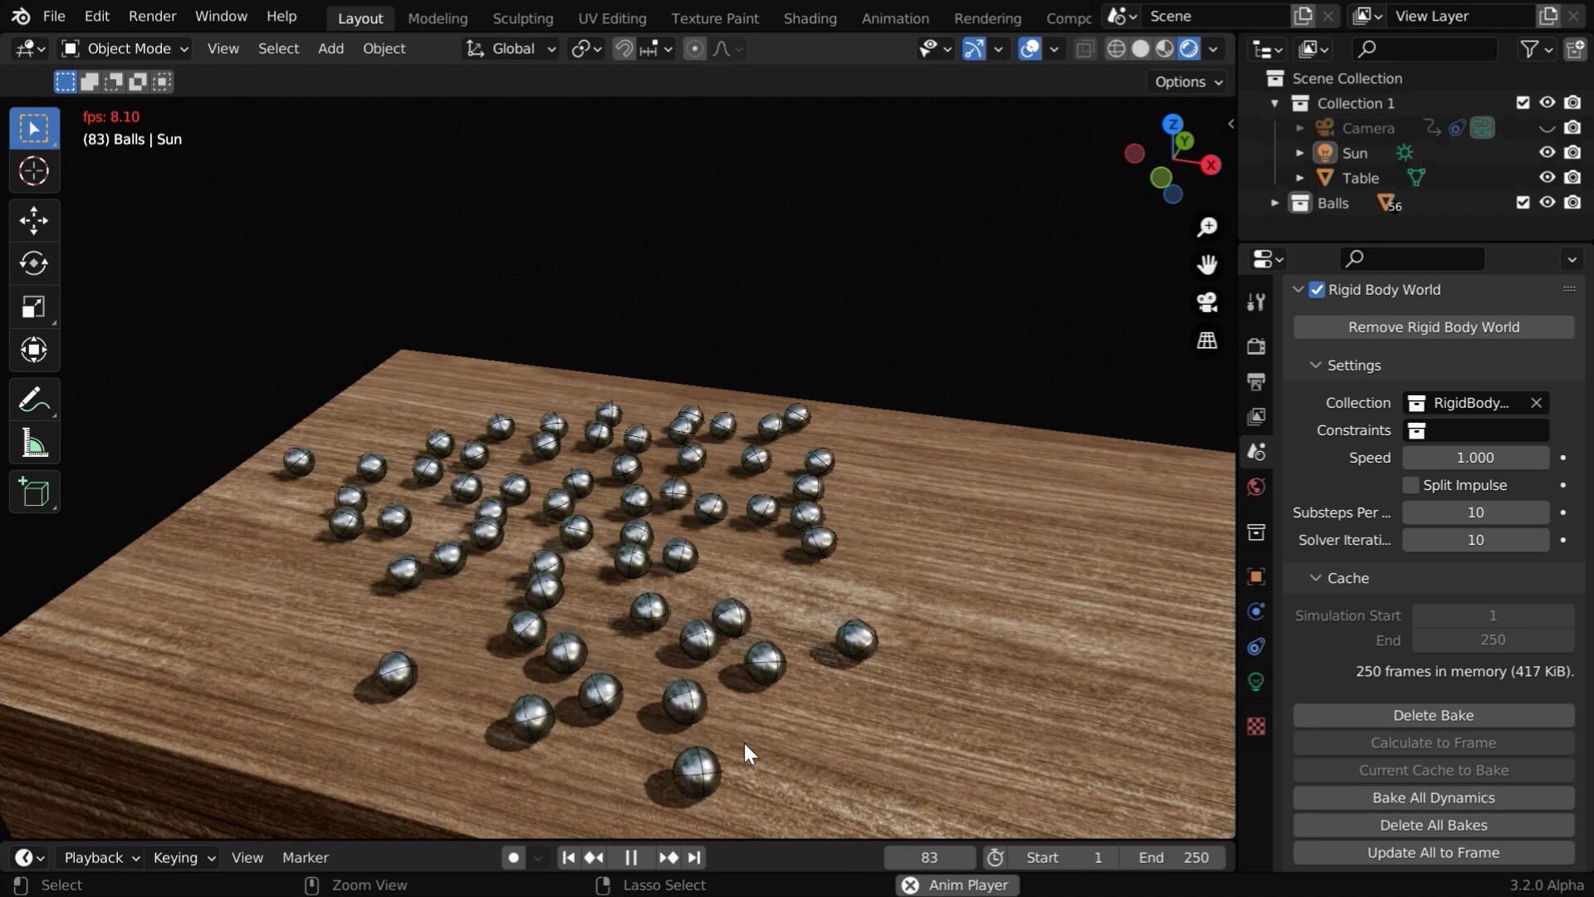
{"action": "left_click", "coordinate": [632, 856]}
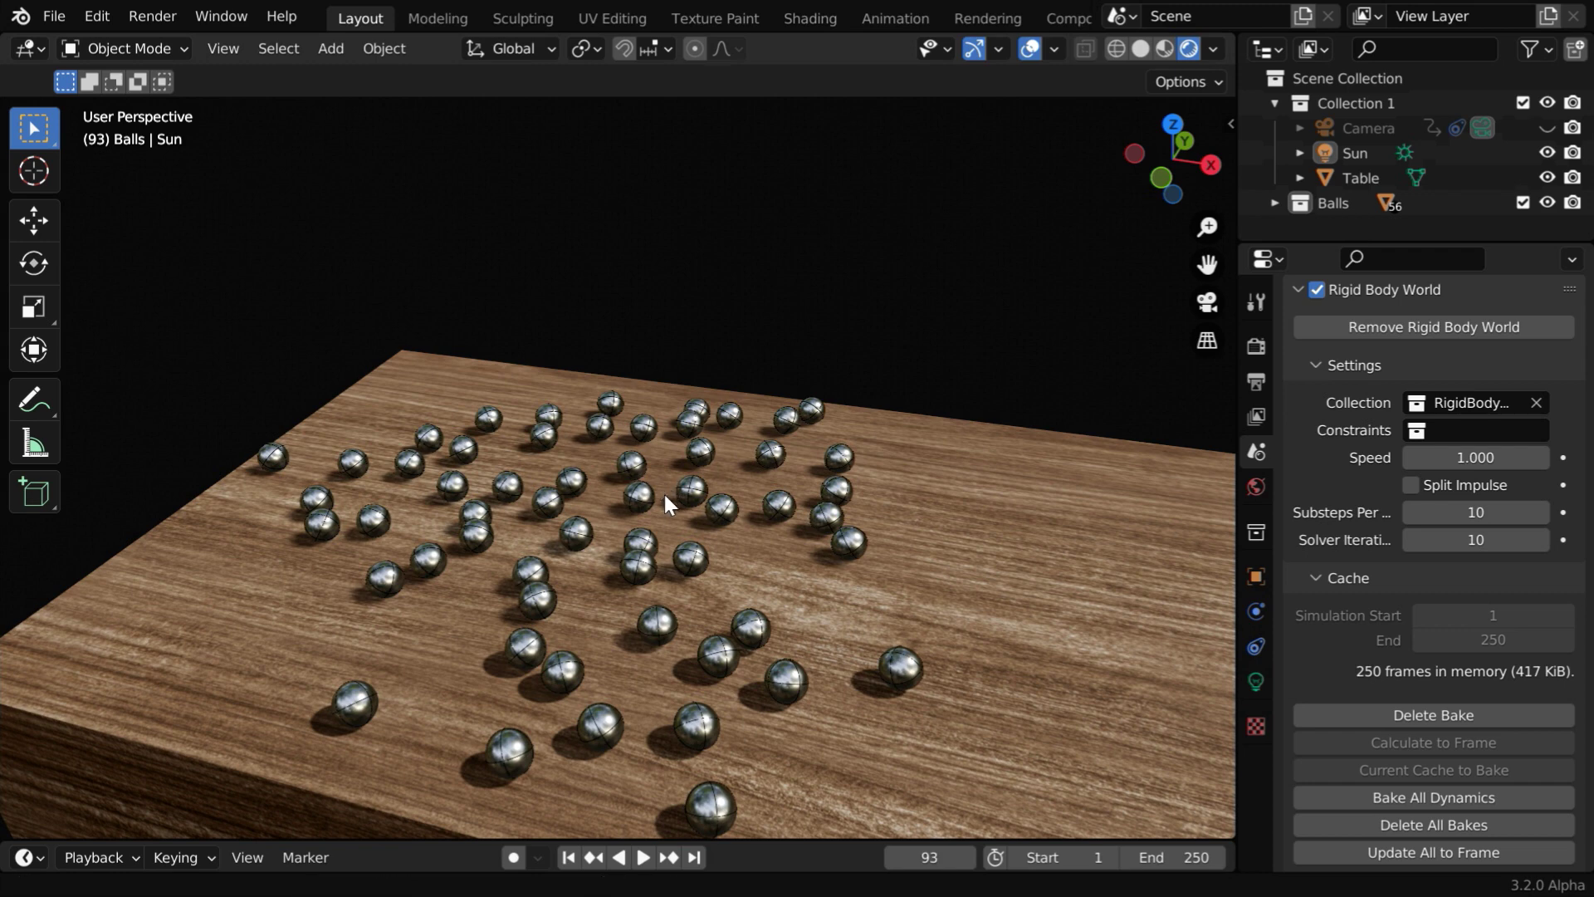
- Select all the balls without the table and apply their current rigid body transformation
{"action": "scroll", "coordinate": [671, 541], "scroll_direction": "down", "scroll_amount": 3}
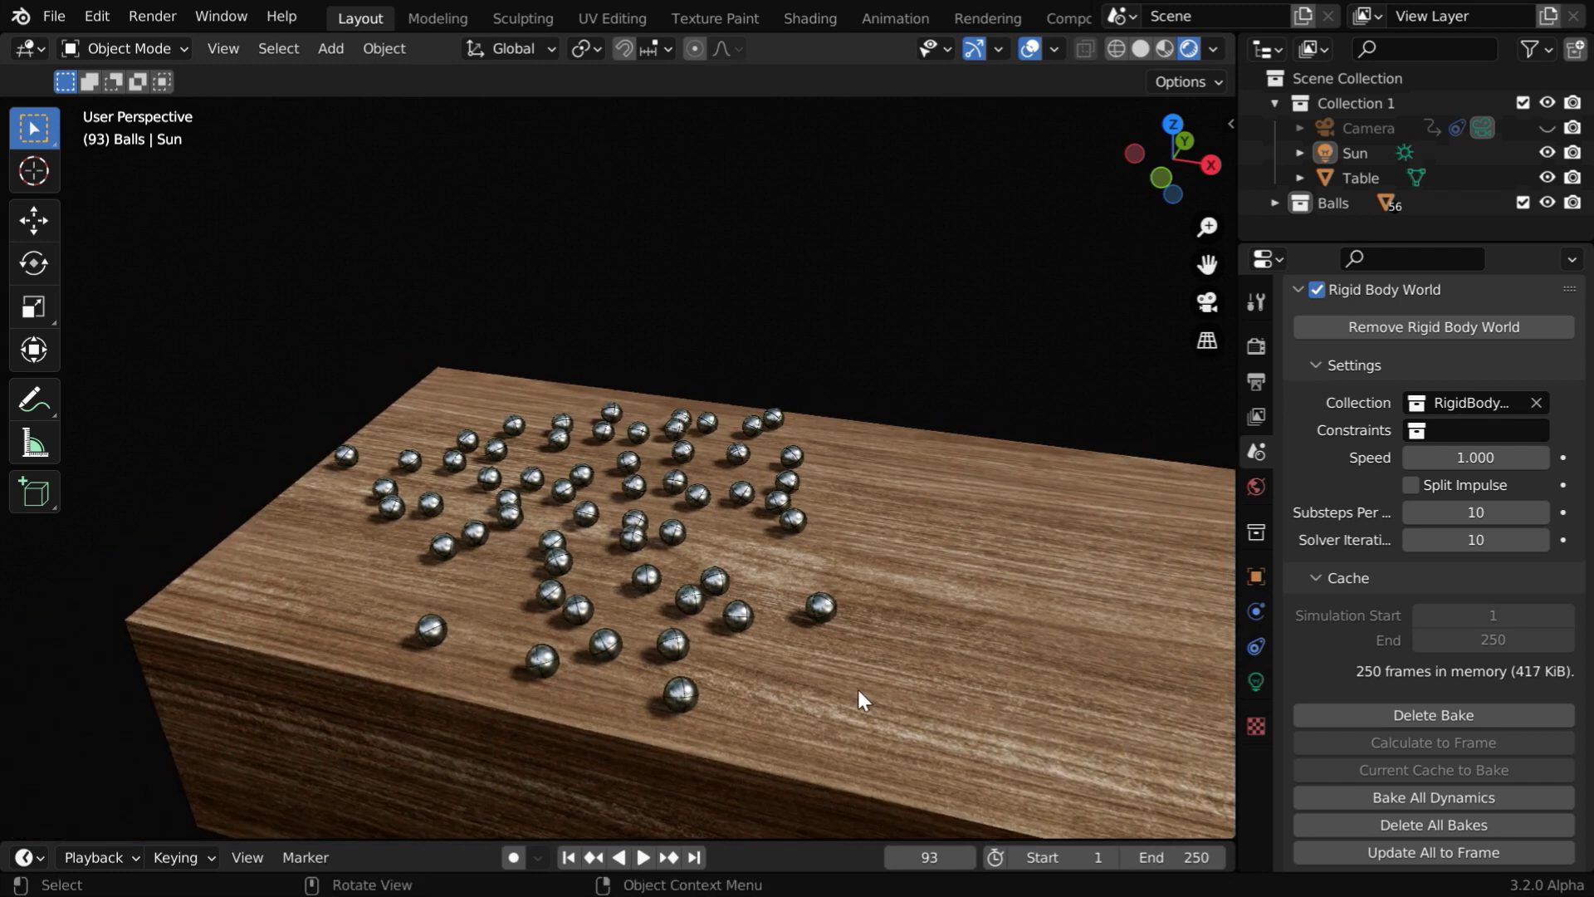
{"action": "middle_click_drag", "start_coordinate": [857, 685], "coordinate": [902, 708]}
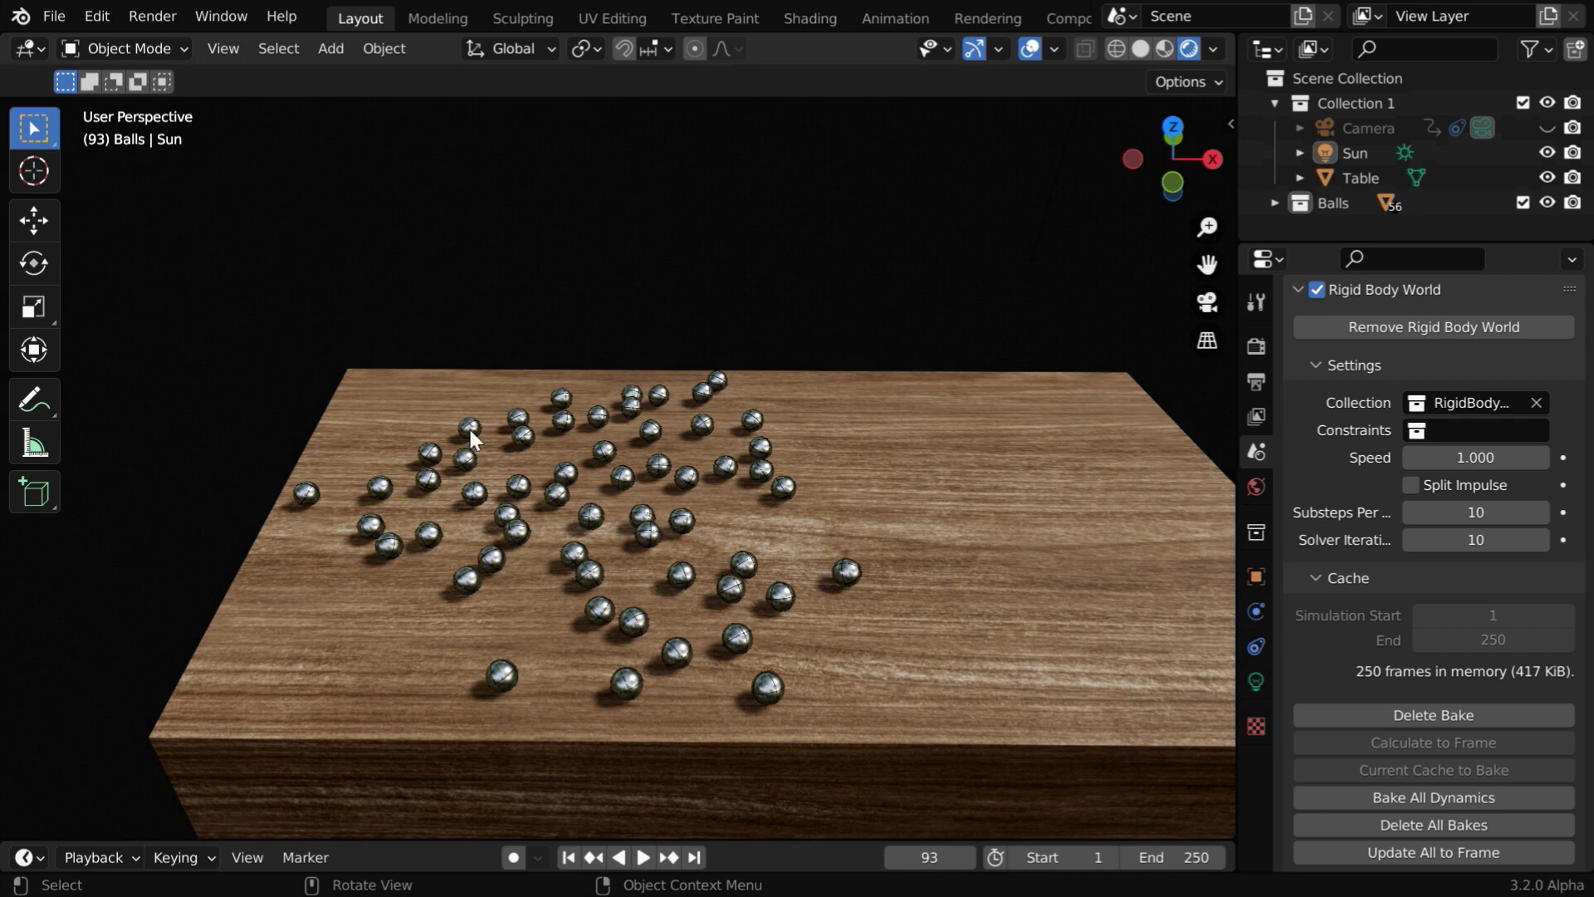
{"action": "left_click_drag", "start_coordinate": [234, 315], "coordinate": [982, 552]}
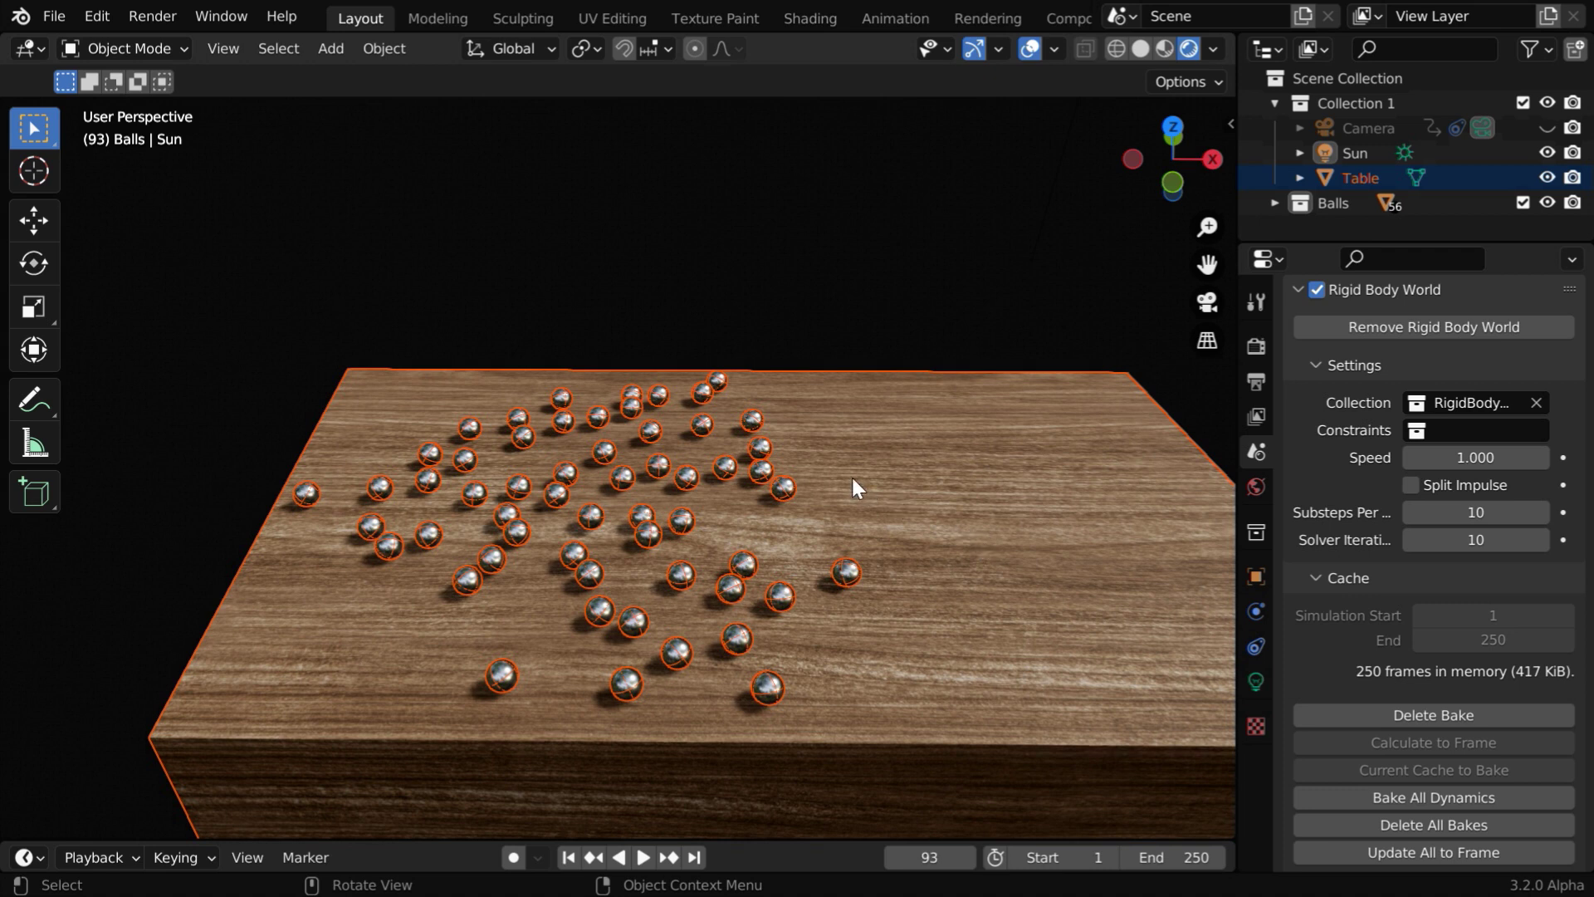
{"action": "key", "text": "shift"}
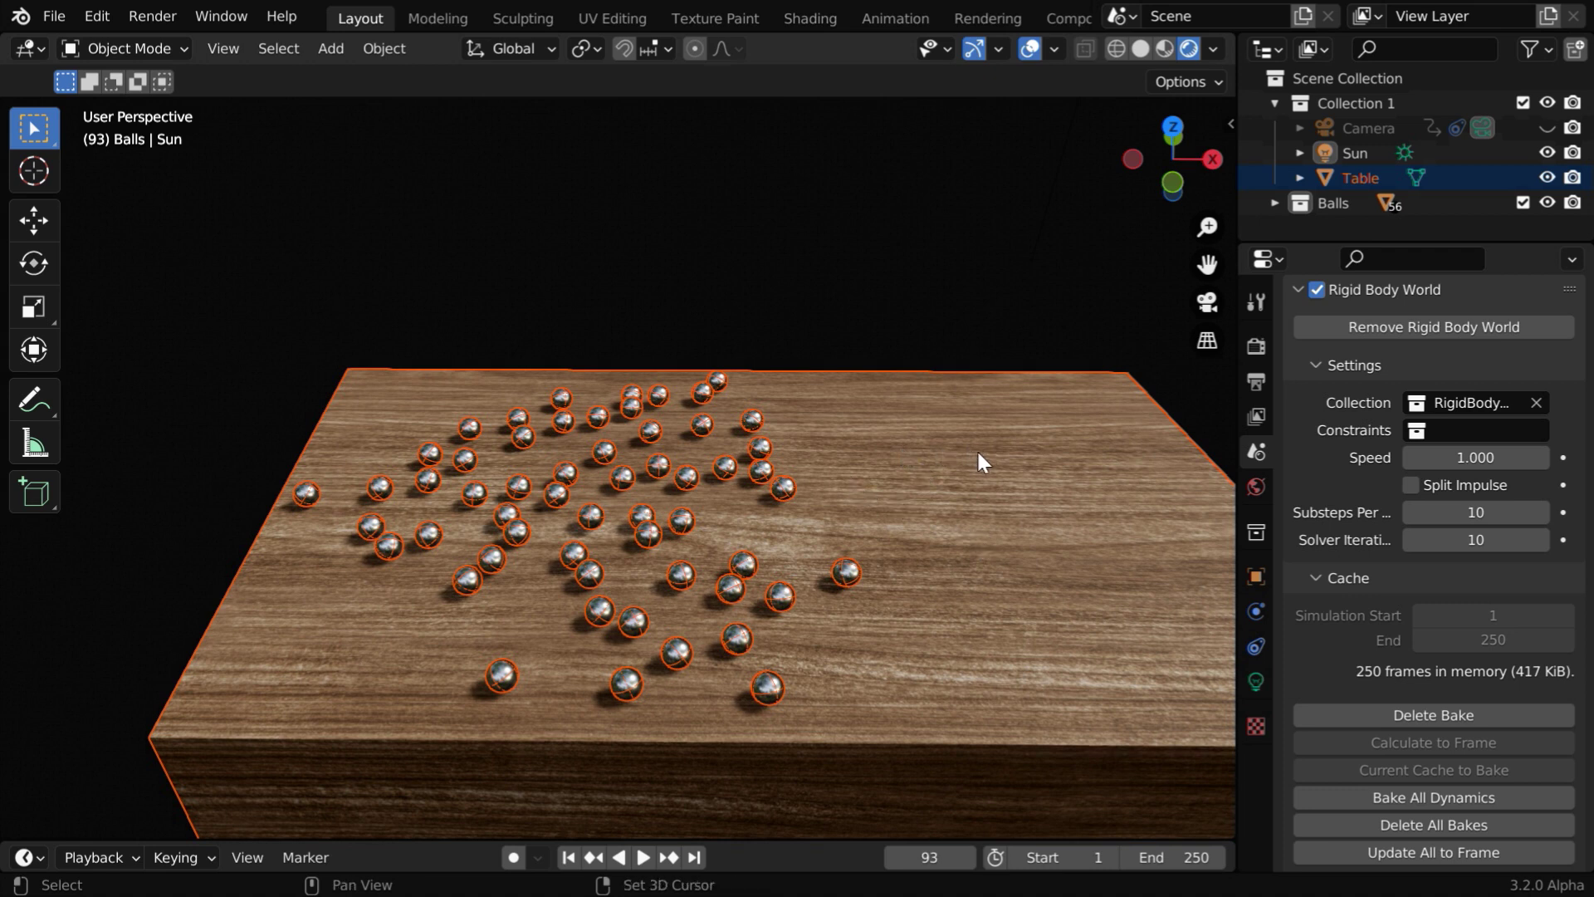
{"action": "left_click", "coordinate": [976, 449], "text": "shift"}
{"action": "left_click", "coordinate": [976, 448], "text": "shift"}
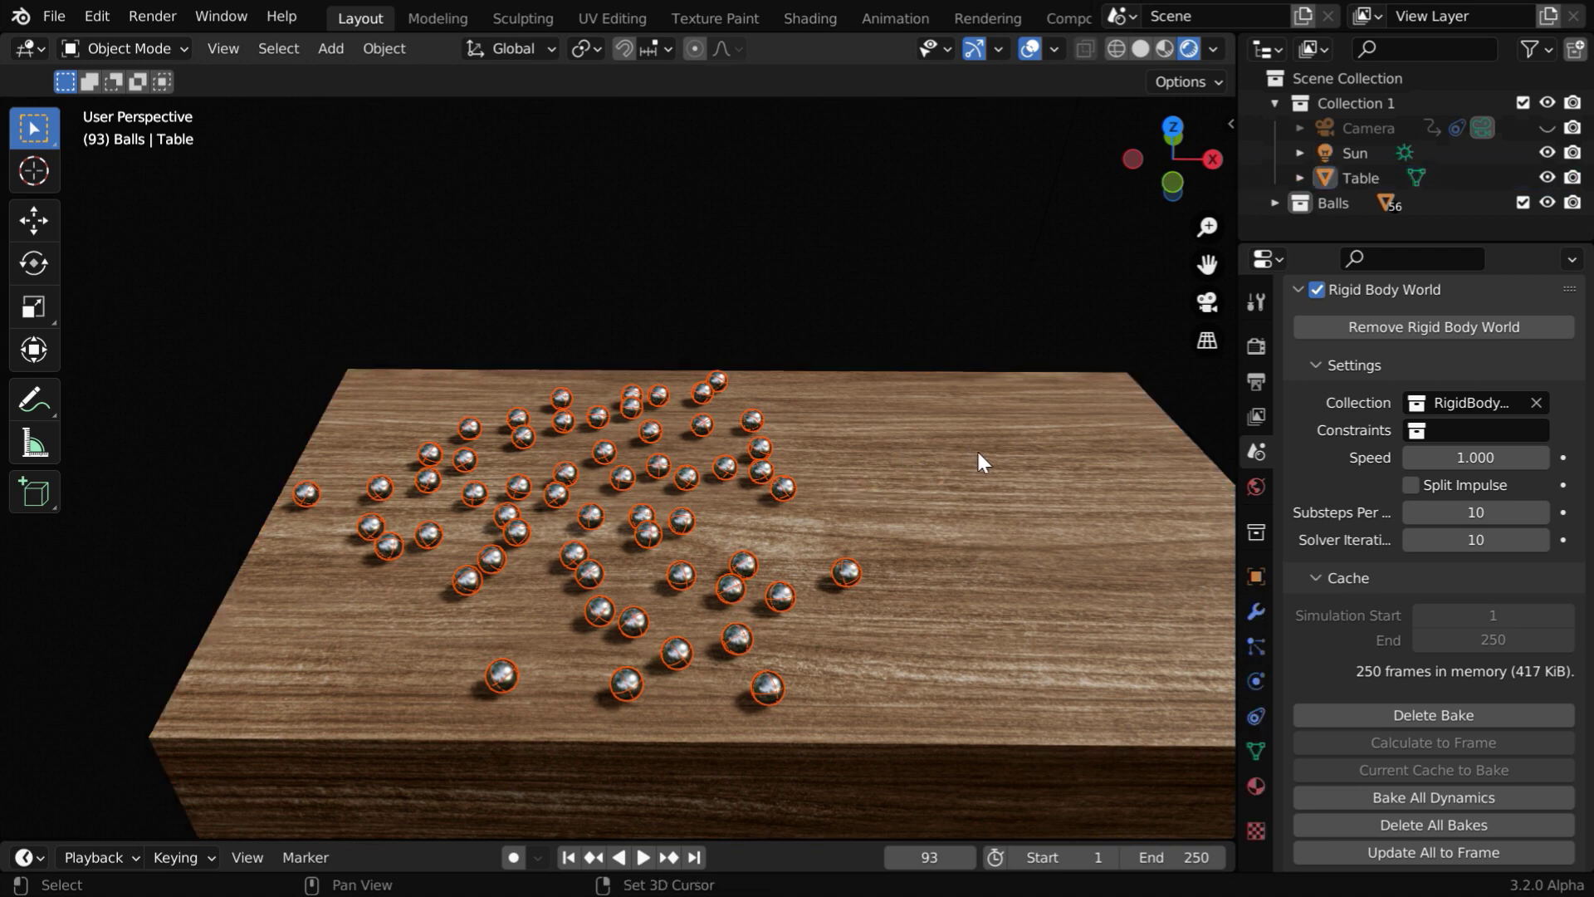
{"action": "left_click", "coordinate": [370, 48]}
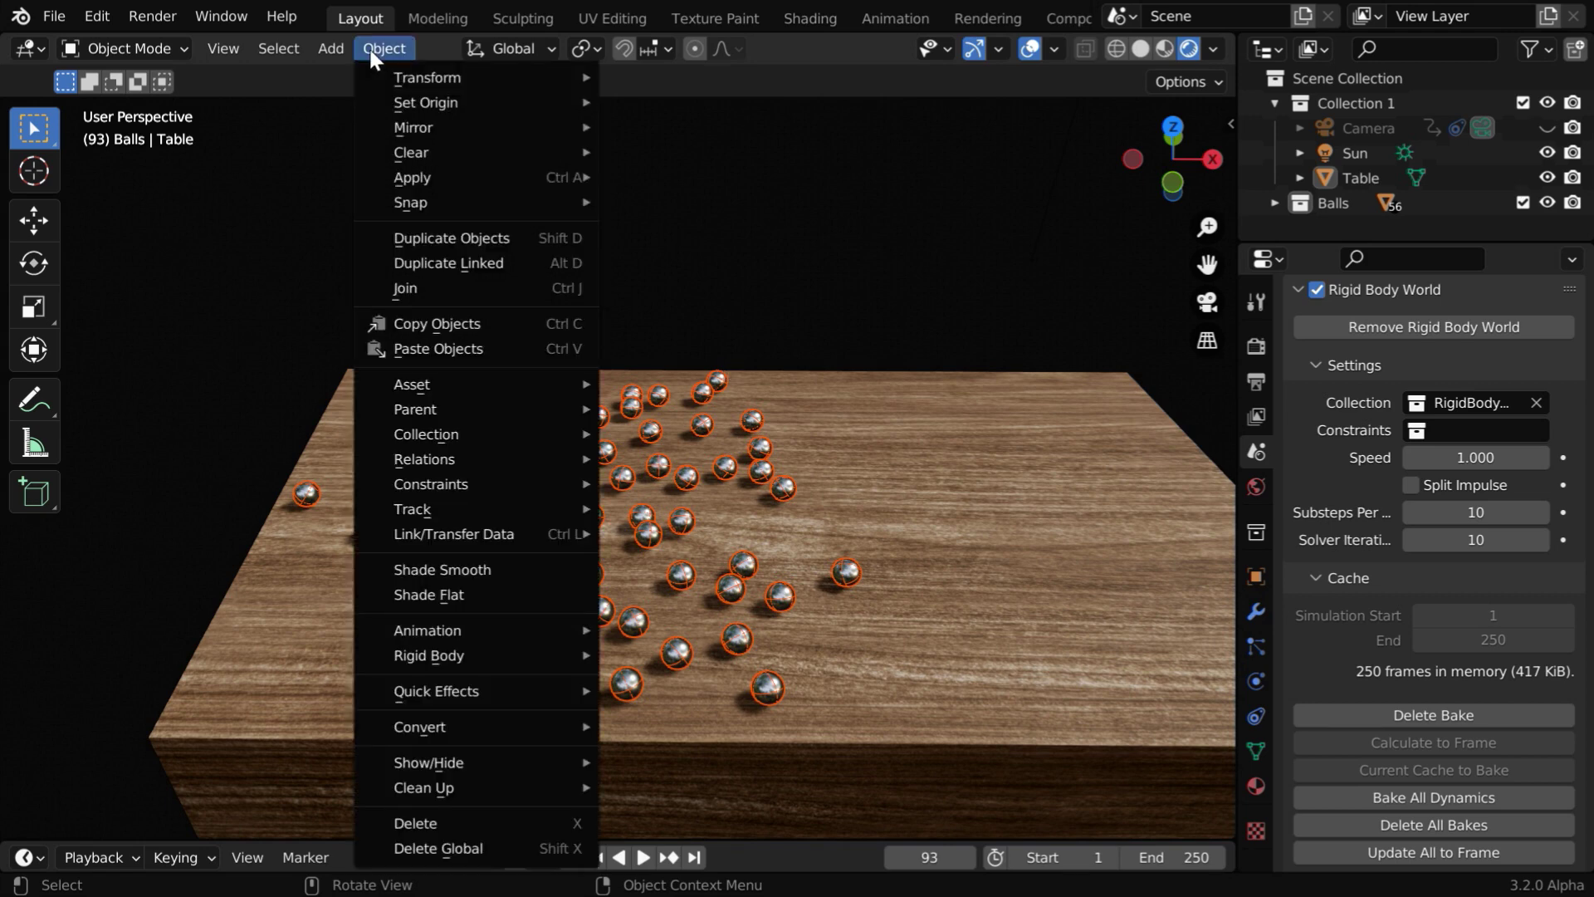
{"action": "mouse_move", "coordinate": [453, 655]}
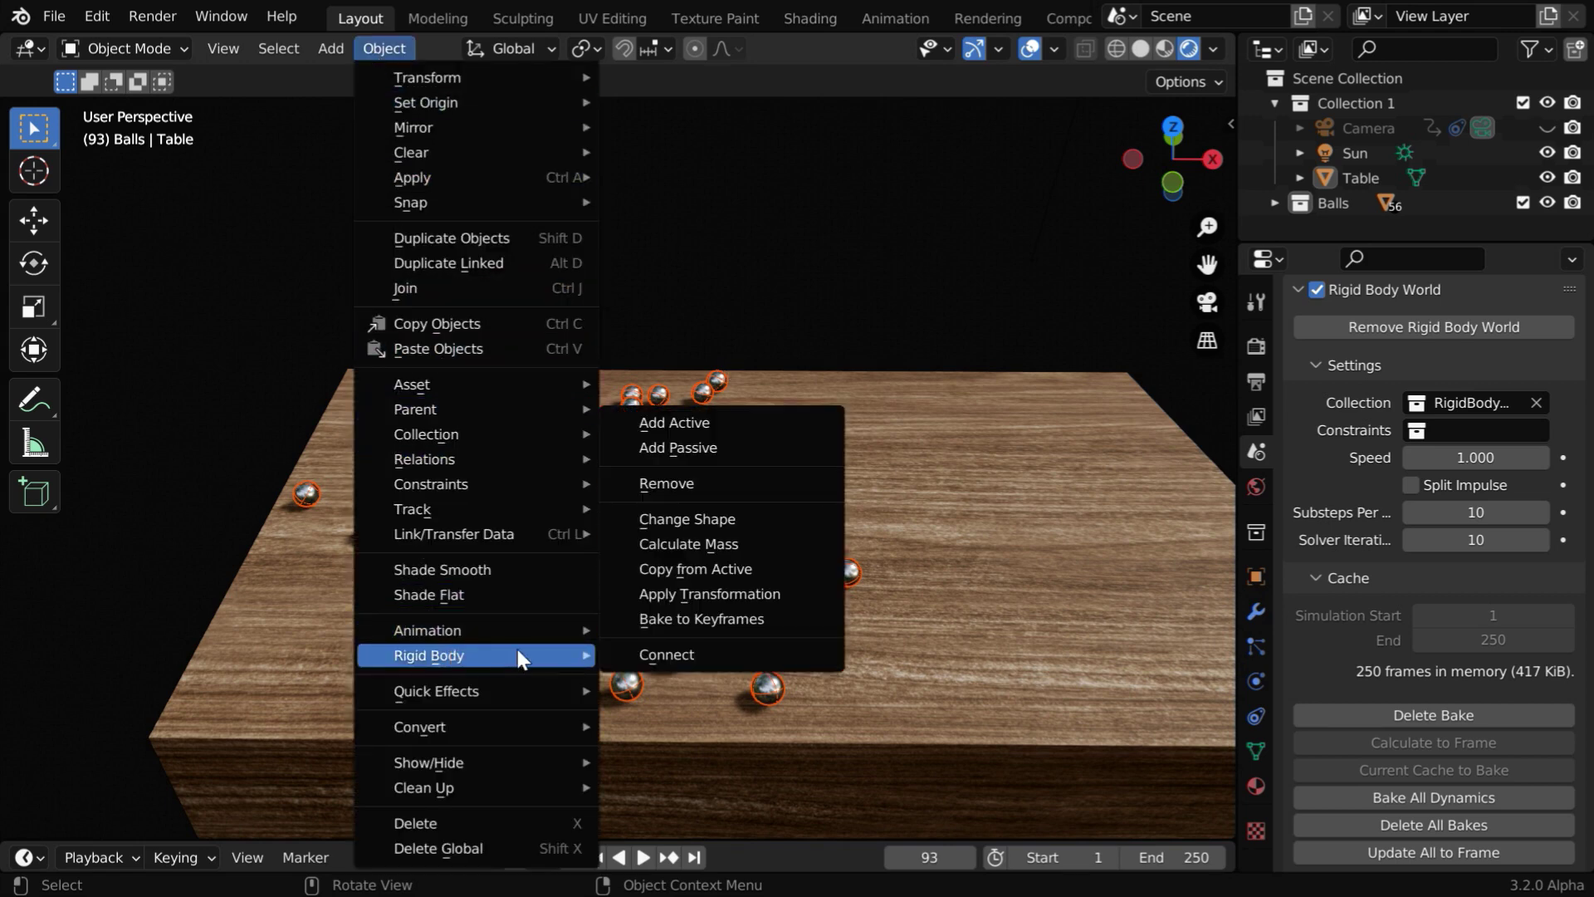
{"action": "left_click", "coordinate": [745, 600]}
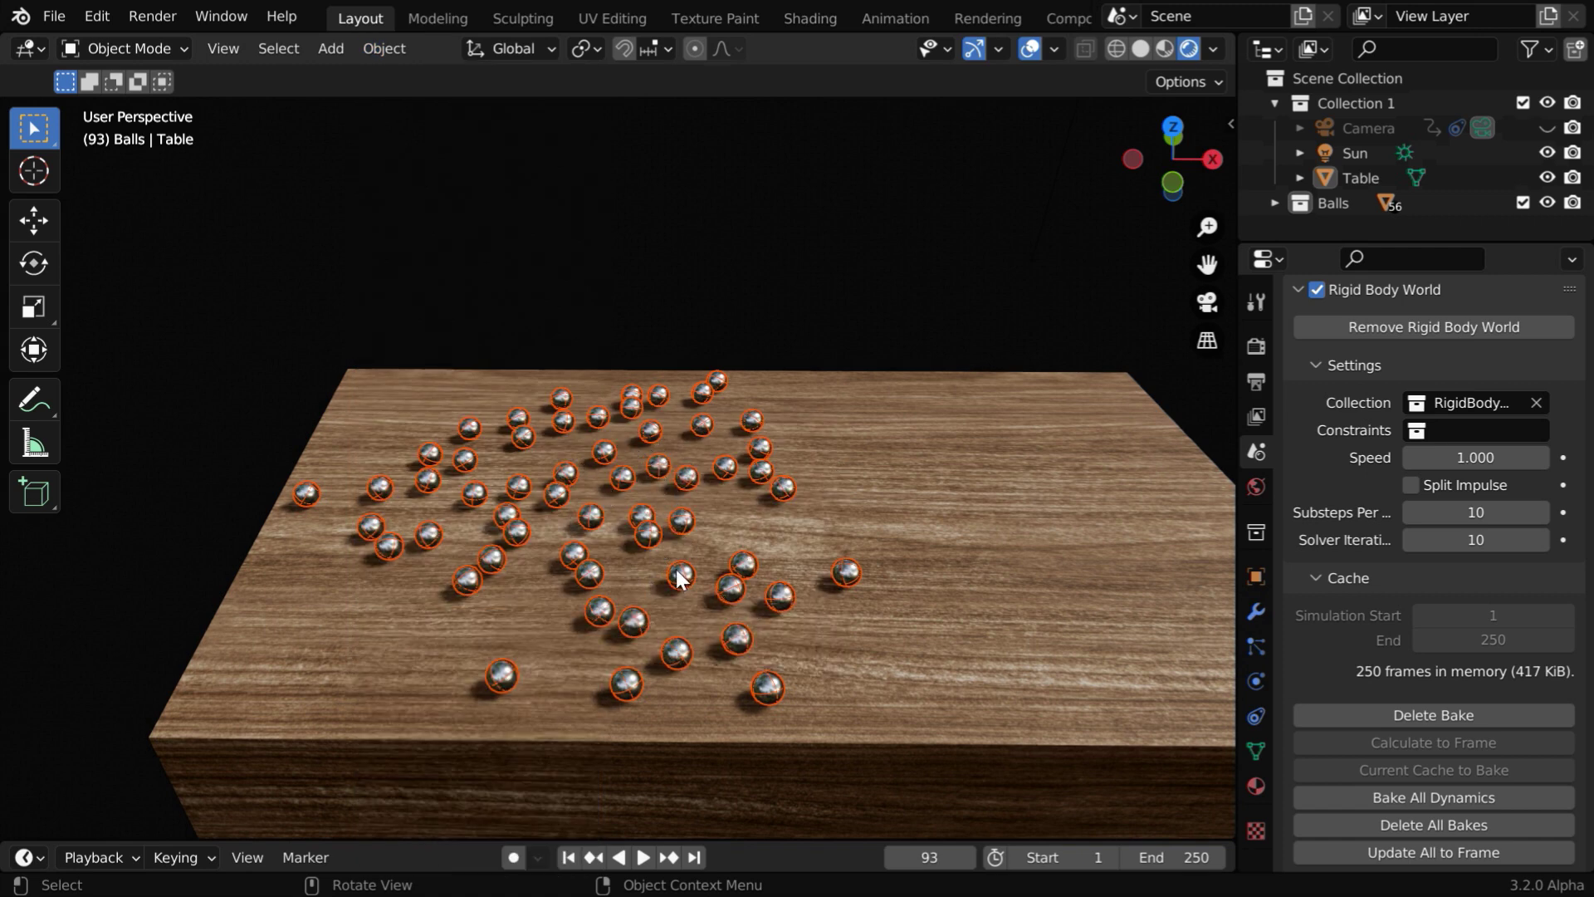
- Remove the rigid body physics from the selected balls
{"action": "left_click", "coordinate": [382, 50]}
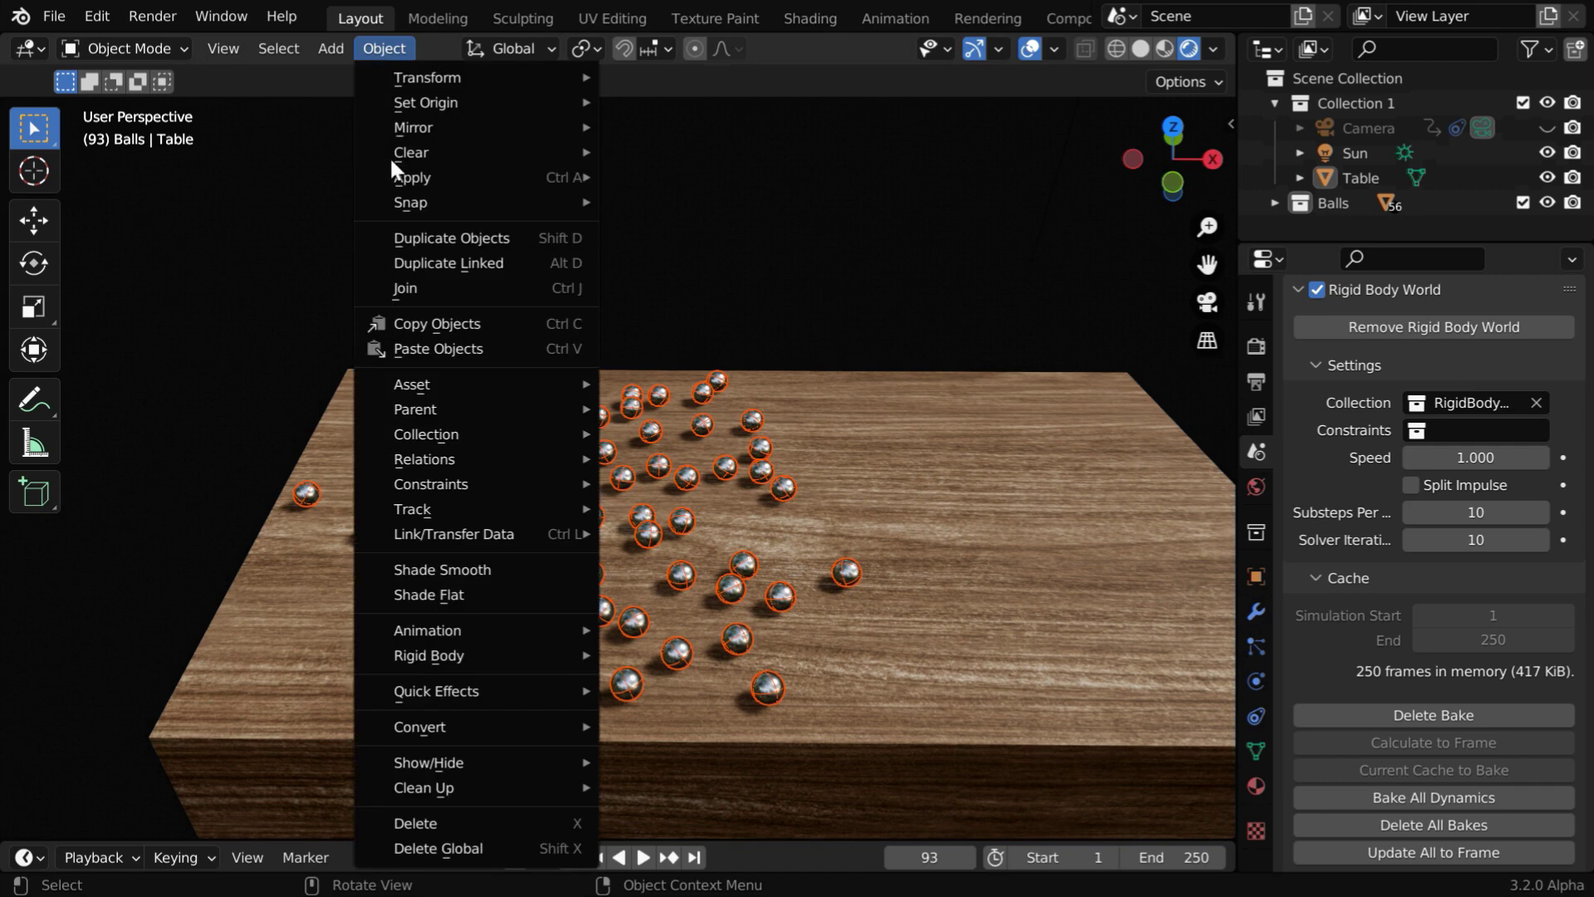
{"action": "mouse_move", "coordinate": [456, 655]}
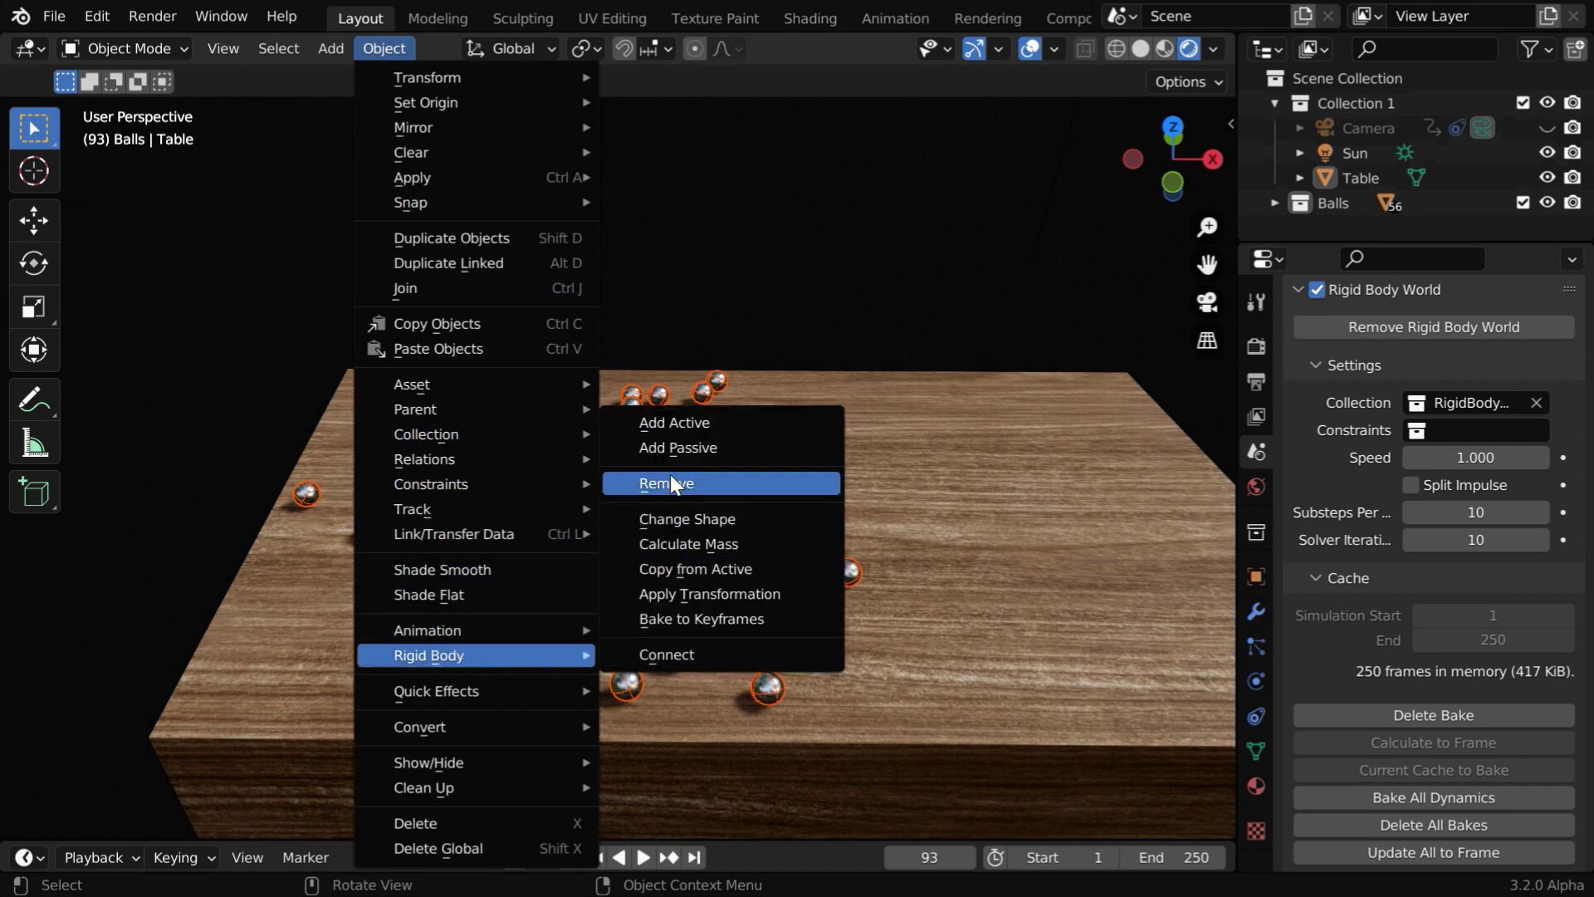
{"action": "left_click", "coordinate": [702, 485]}
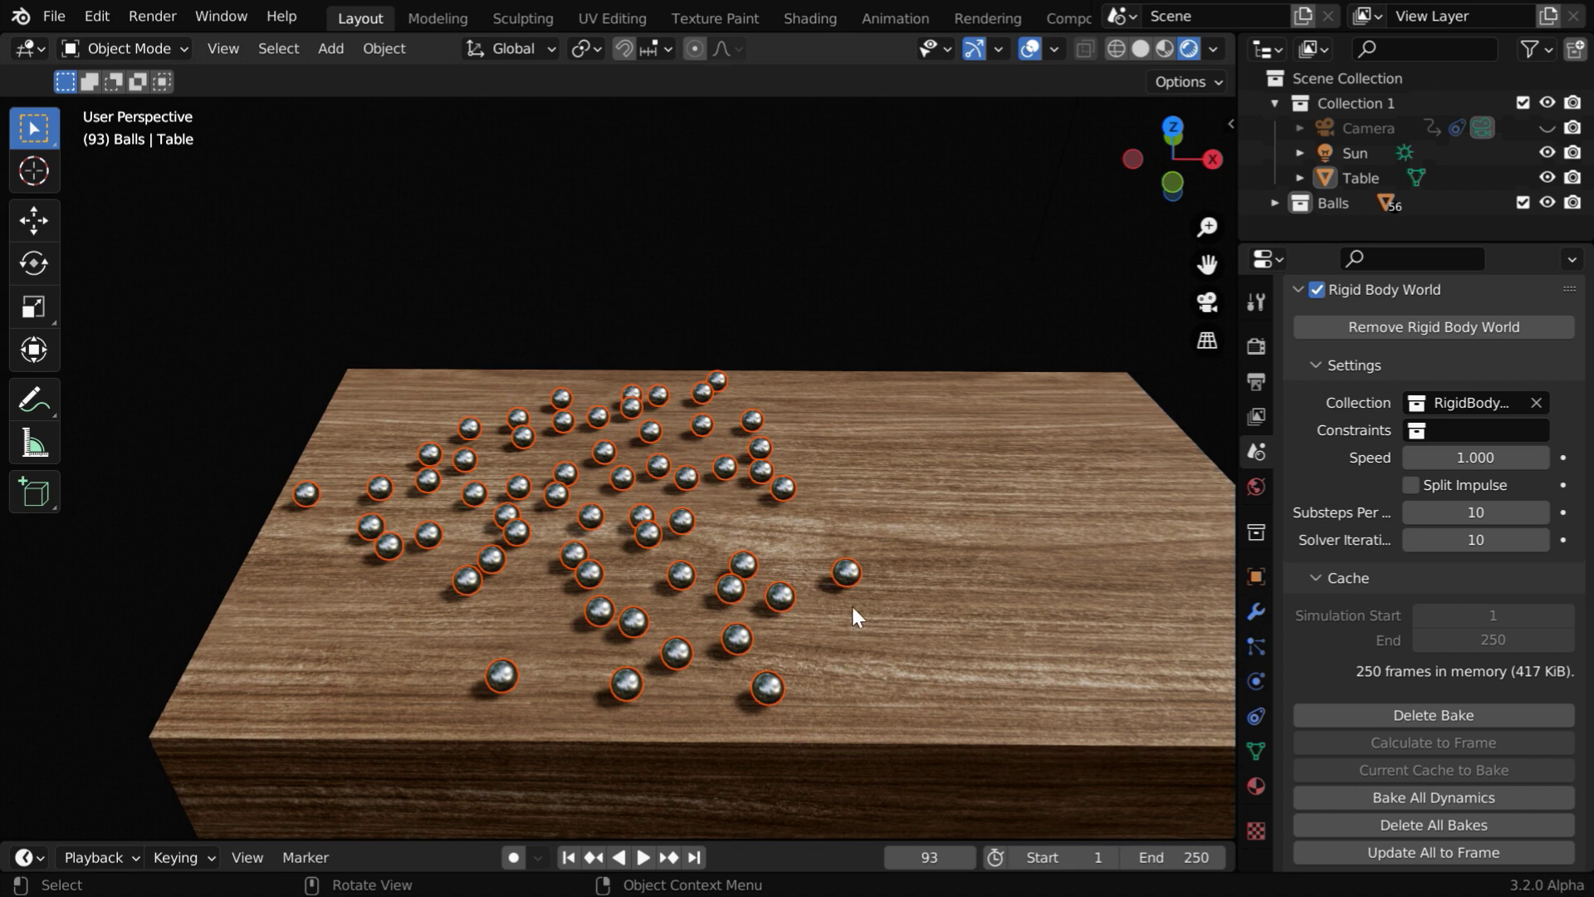
- Clear the selection and play the animation from frame 1 to check that the balls stay in place
{"action": "left_click", "coordinate": [927, 318]}
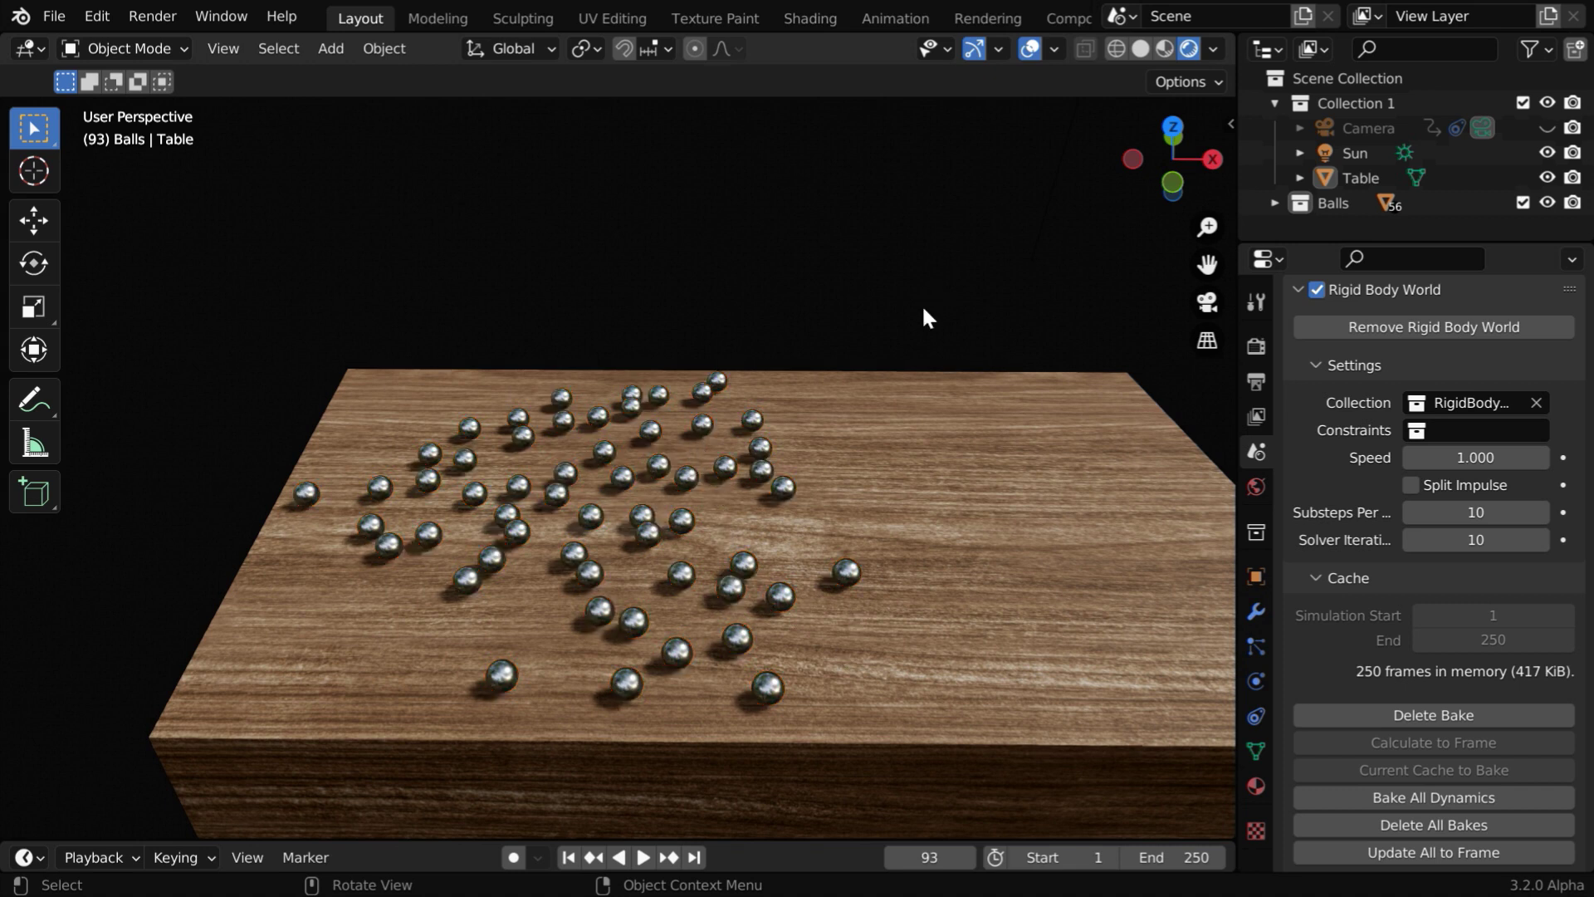
{"action": "left_click", "coordinate": [568, 858]}
{"action": "left_click", "coordinate": [643, 859]}
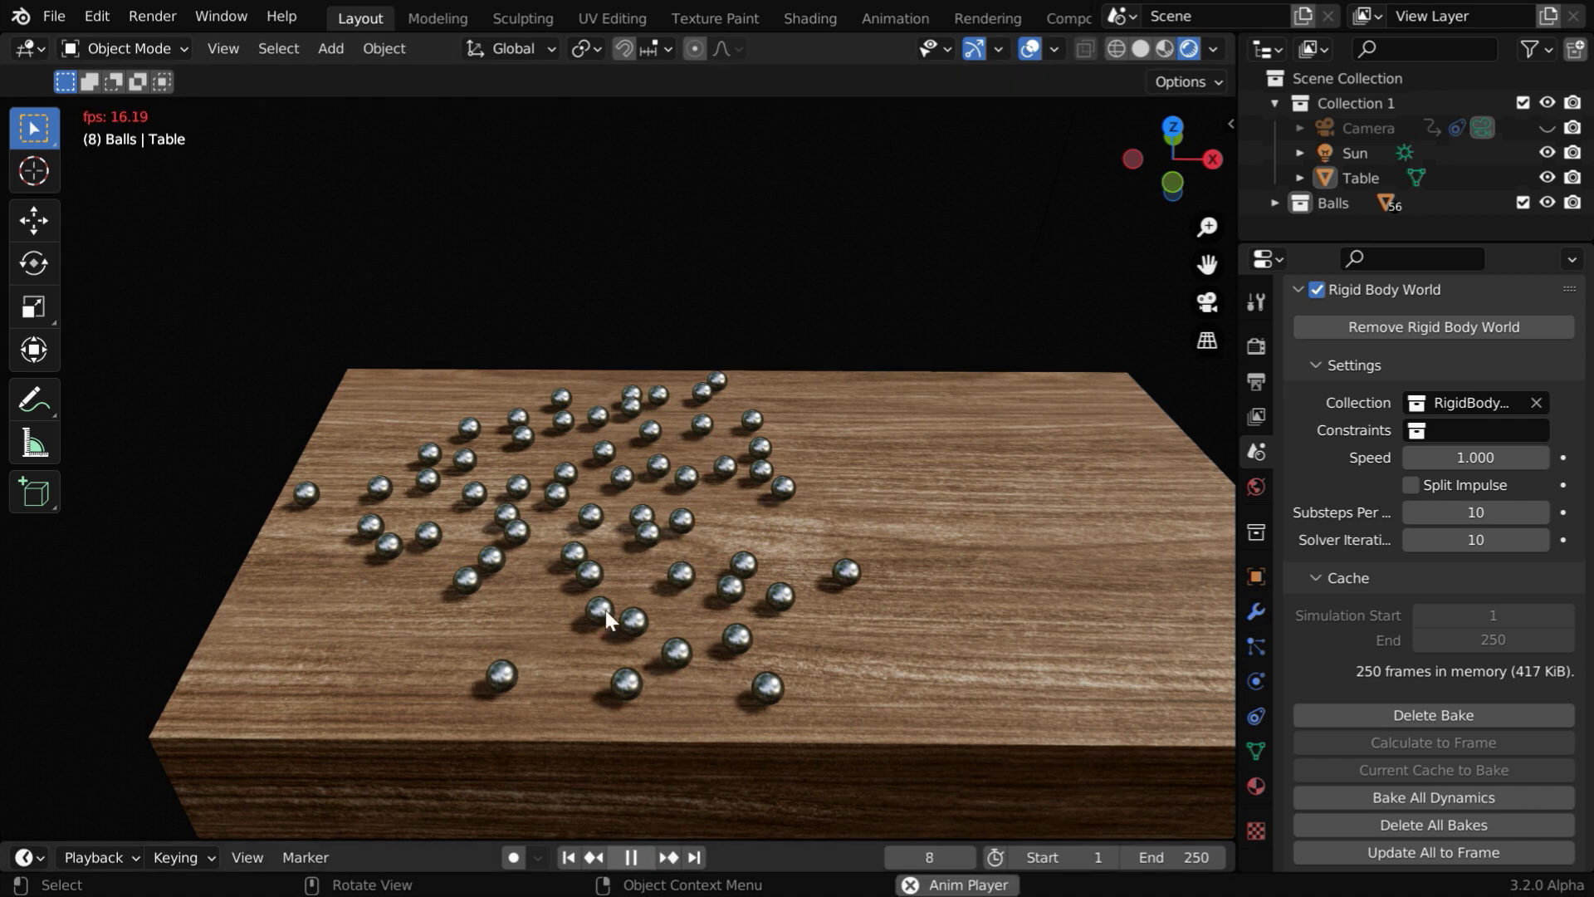
- Stop the animation playback and return to frame 1
{"action": "left_click", "coordinate": [634, 859]}
{"action": "key", "text": "shift+Left"}
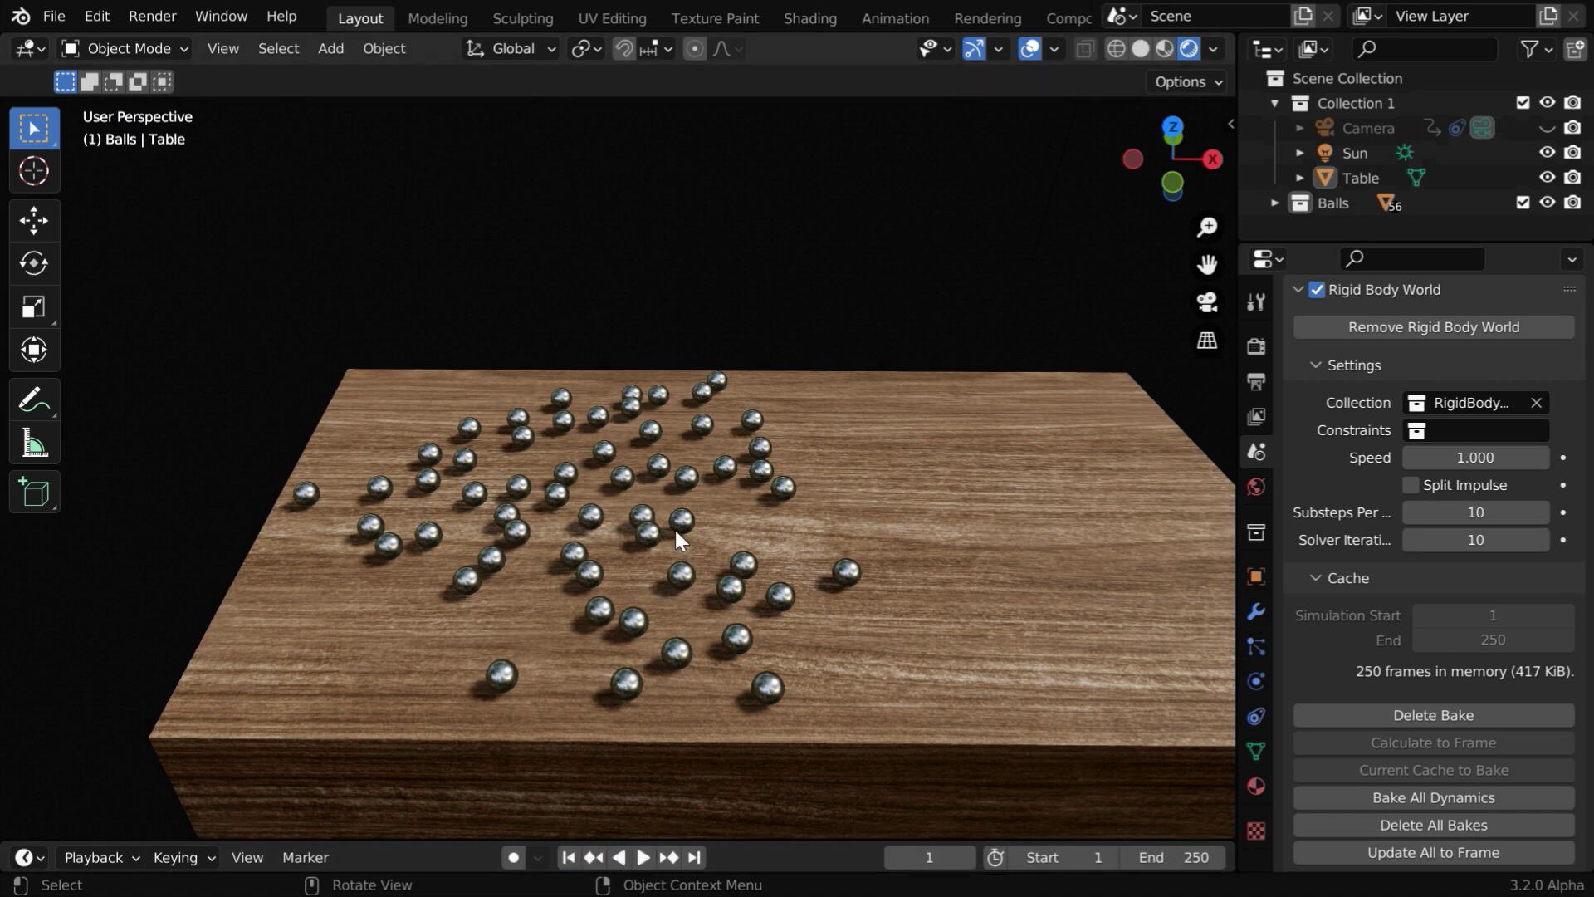
- Try moving a single ball from the middle of the scatter to above the table's far right corner, and undo the move and selection
{"action": "left_click", "coordinate": [682, 520]}
{"action": "left_click", "coordinate": [37, 224]}
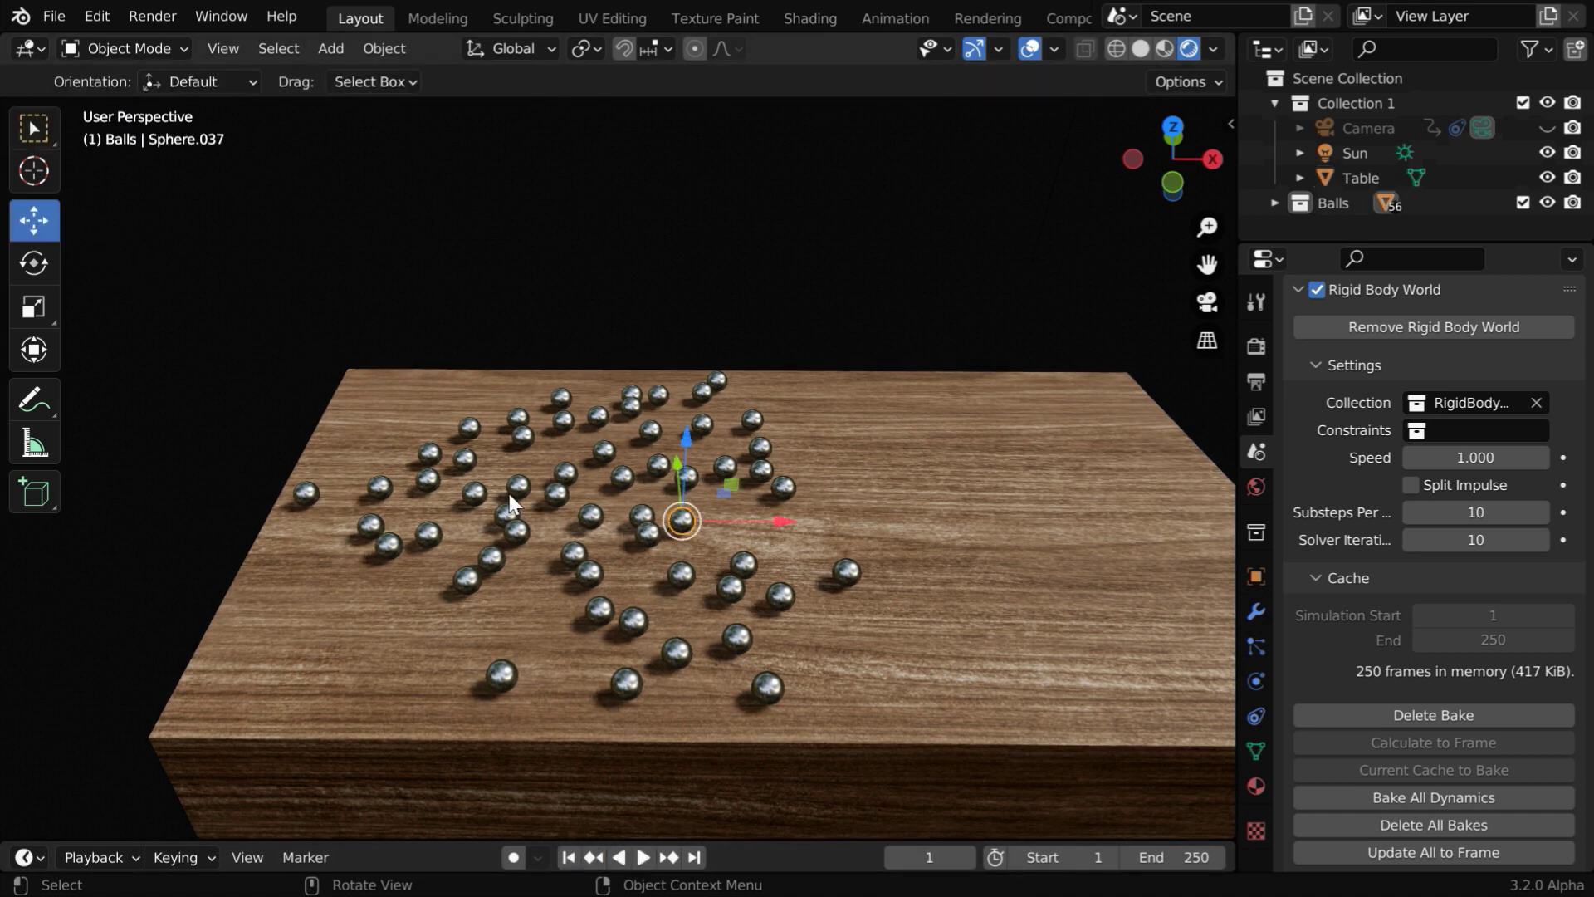
{"action": "left_click_drag", "start_coordinate": [681, 531], "coordinate": [994, 410]}
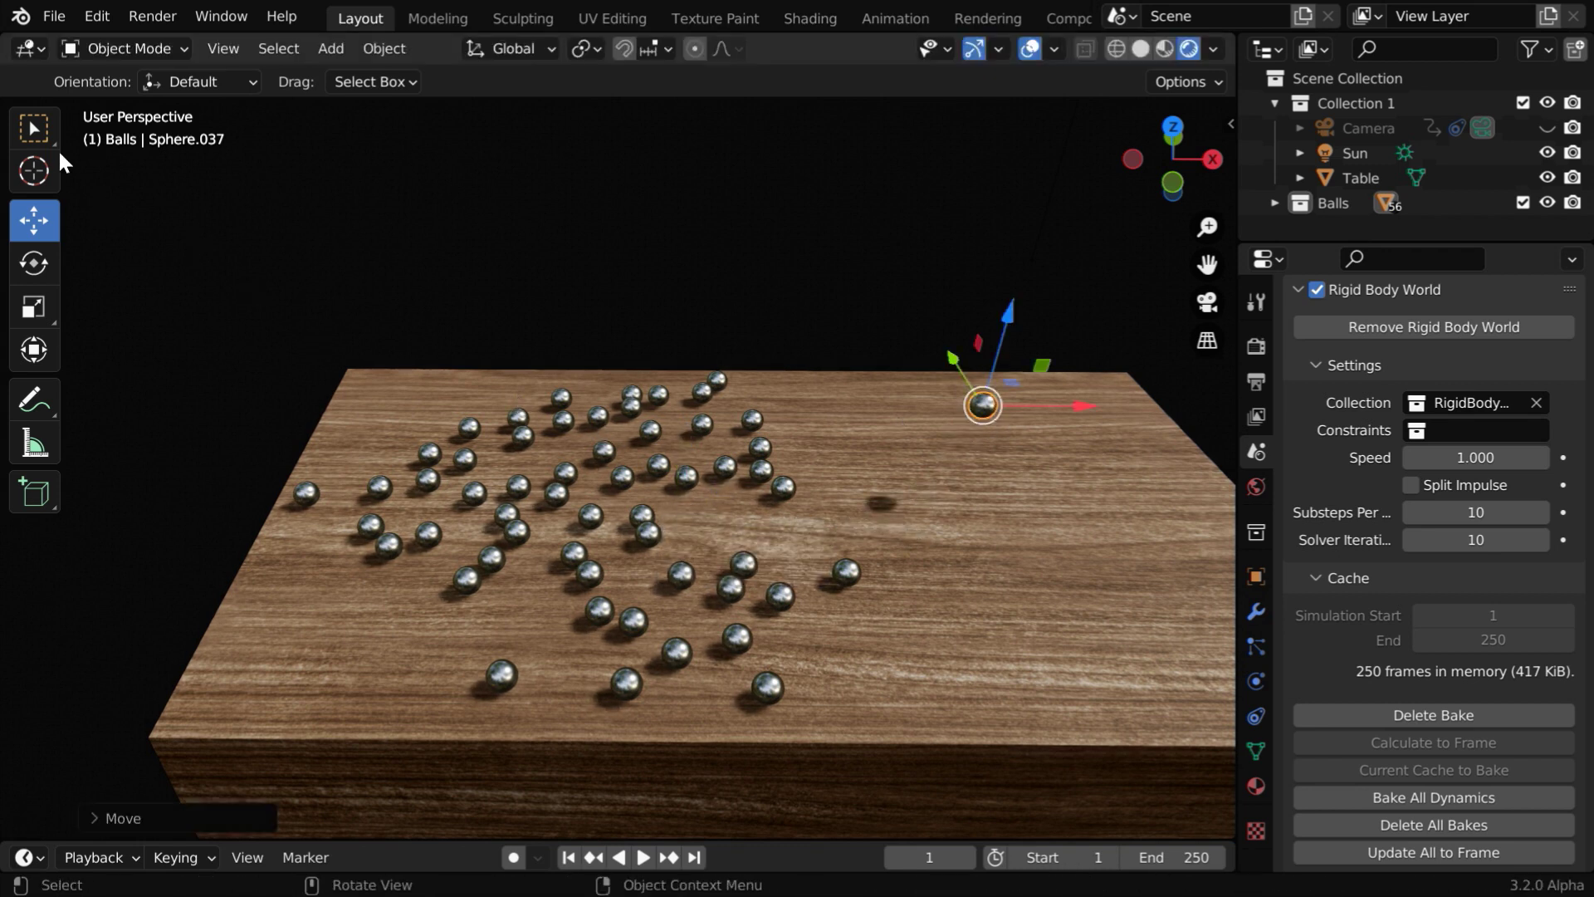
{"action": "key", "text": "w"}
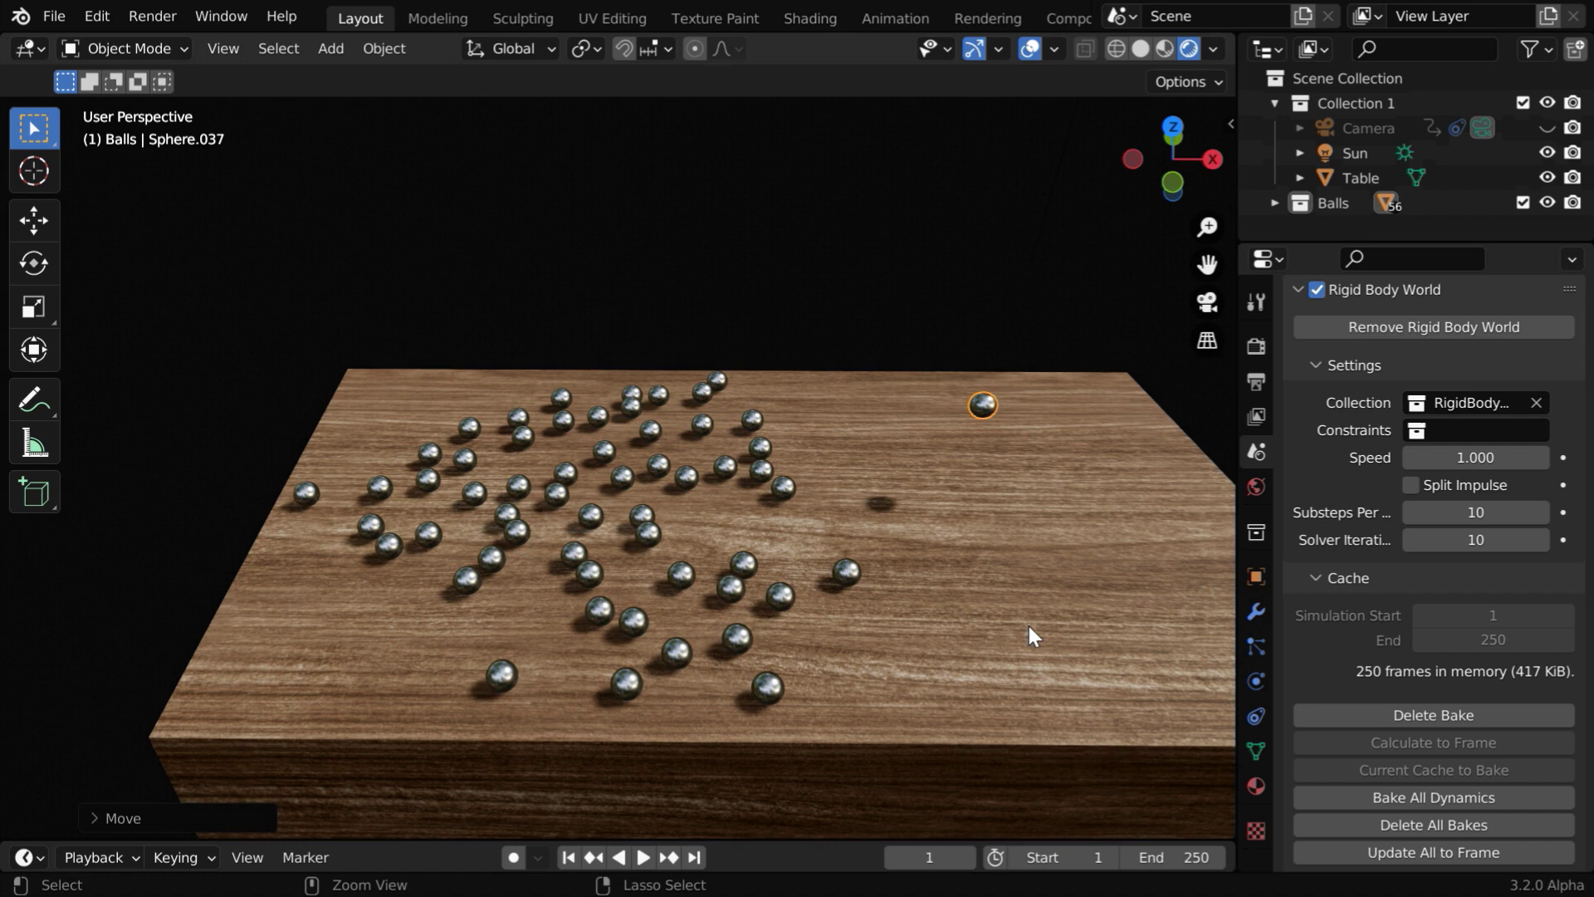
{"action": "key", "text": "ctrl+z"}
{"action": "key", "text": "ctrl+z"}
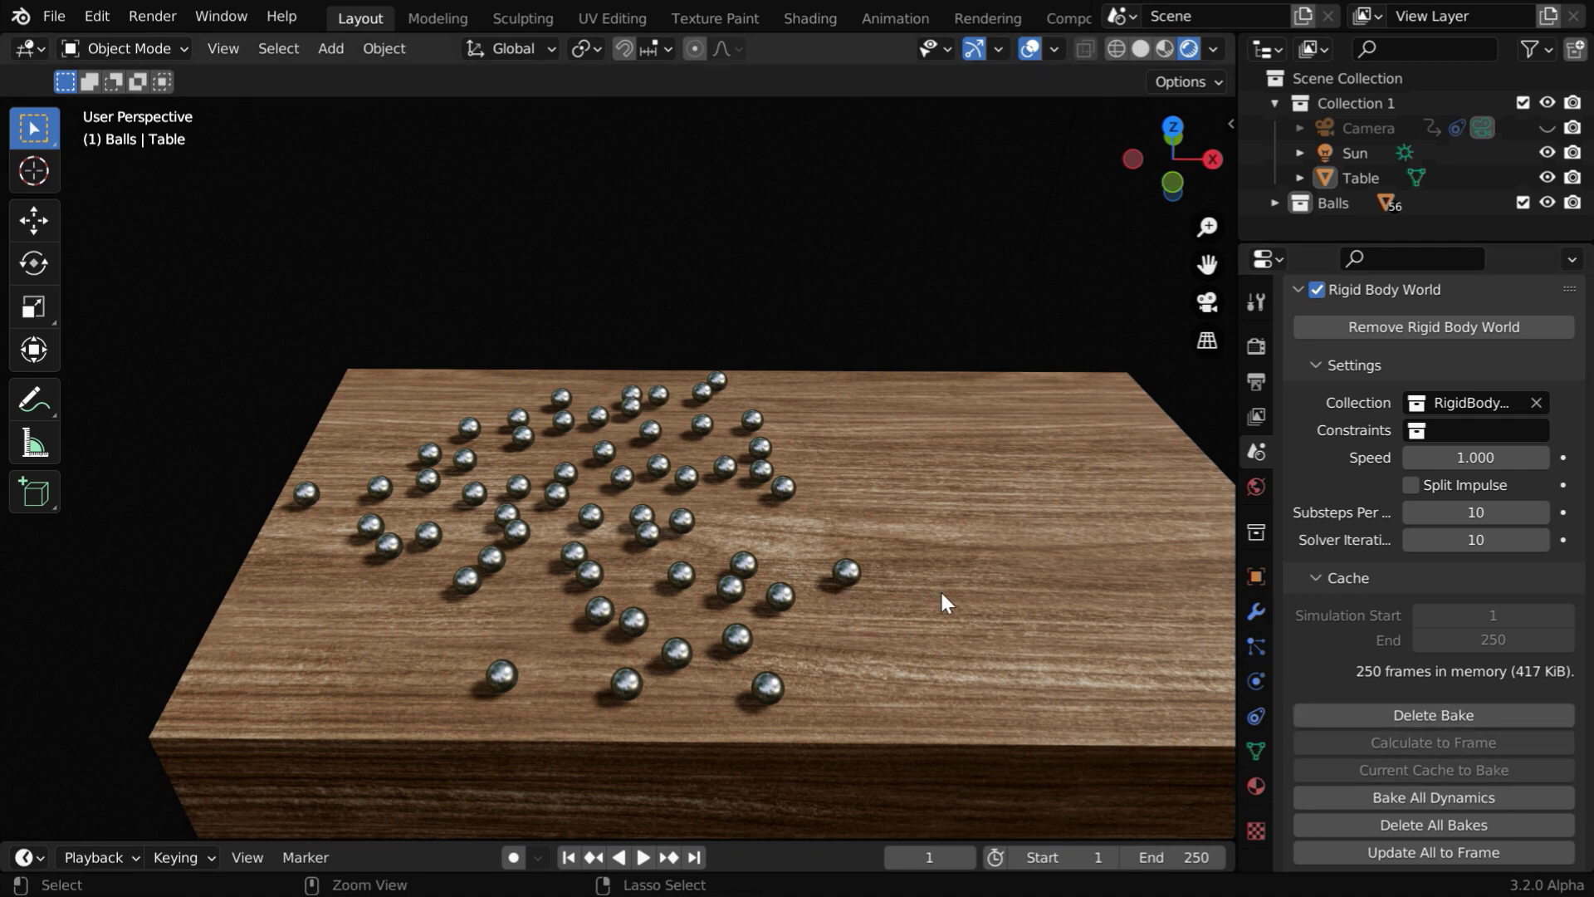
{"action": "middle_click_drag", "start_coordinate": [940, 590], "coordinate": [943, 648], "text": "ctrl"}
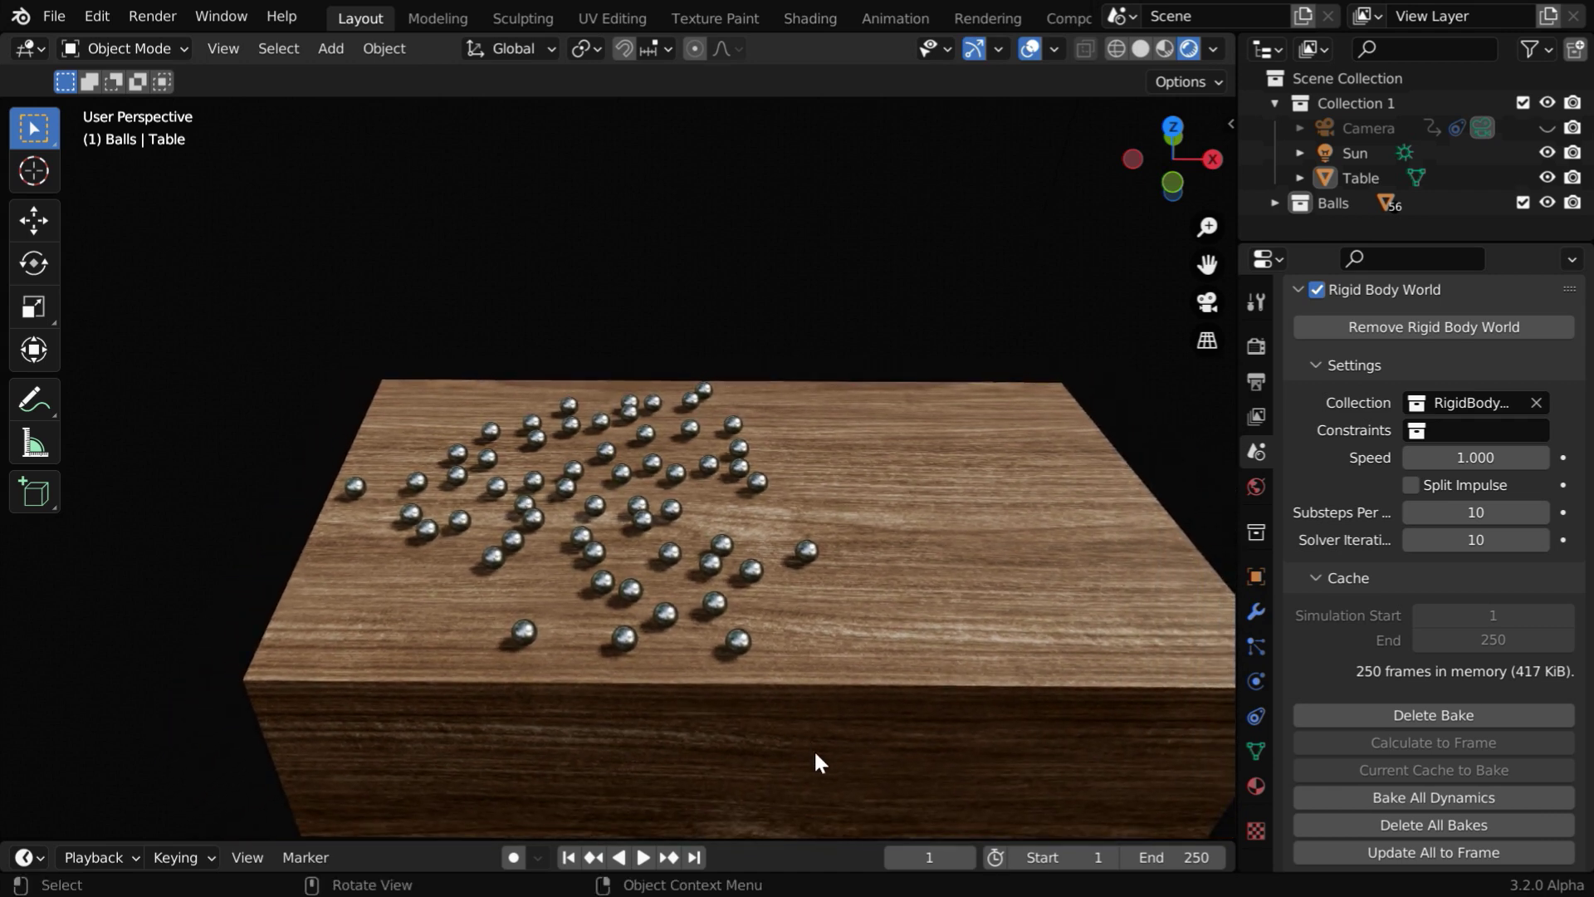
{"action": "mouse_move", "coordinate": [827, 755]}
{"action": "middle_mouse_down"}
{"action": "mouse_move", "coordinate": [882, 757]}
{"action": "mouse_move", "coordinate": [851, 729]}
{"action": "mouse_move", "coordinate": [802, 755]}
{"action": "middle_mouse_up"}
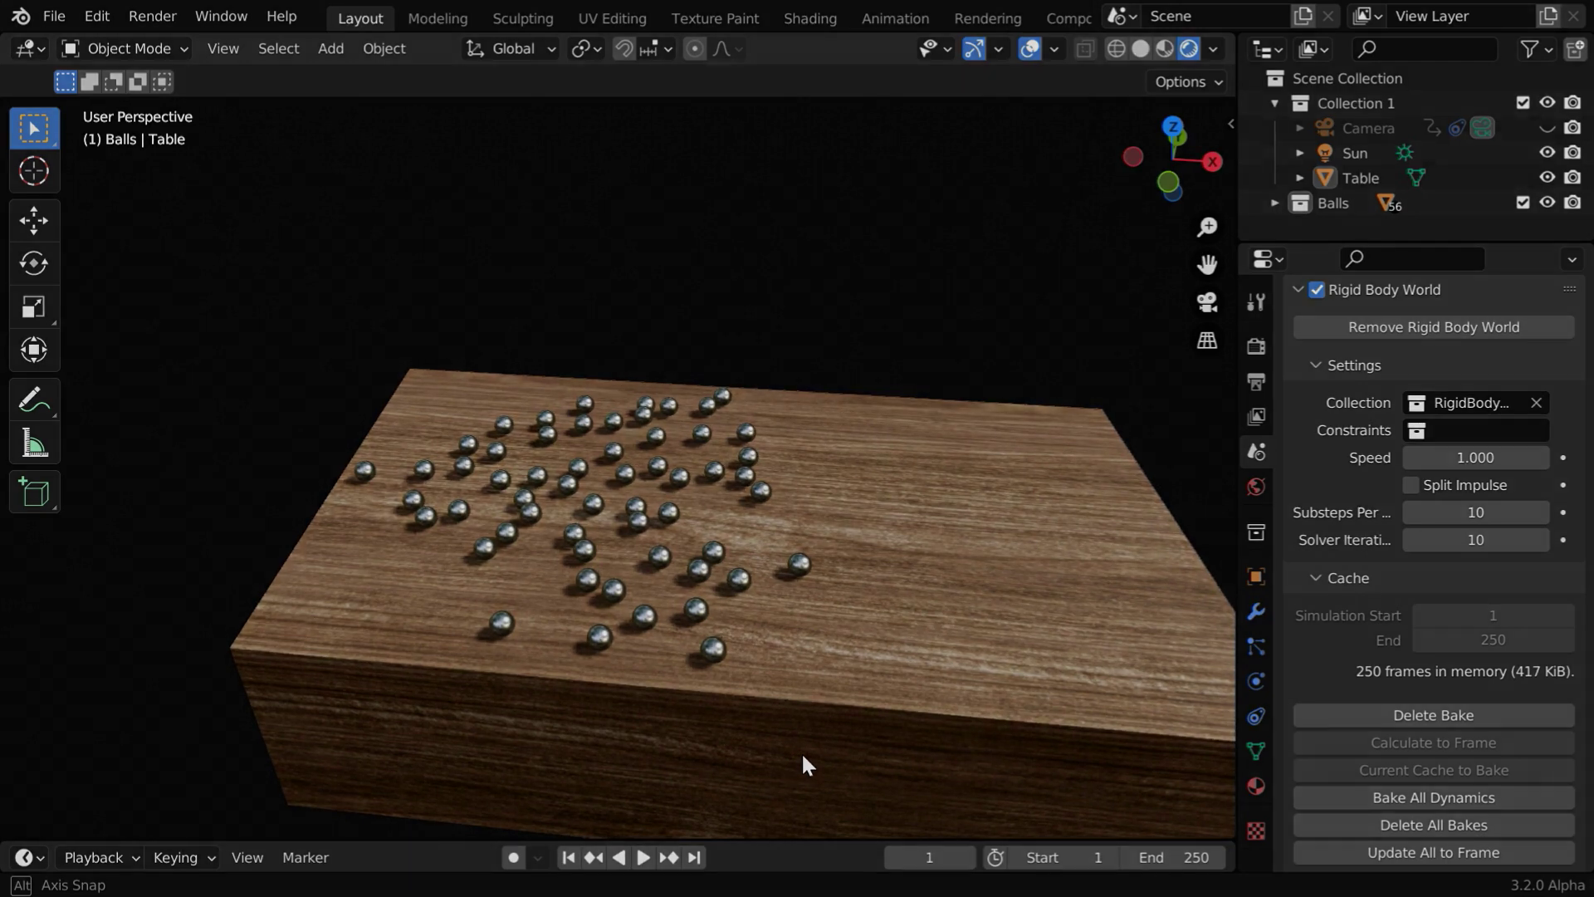